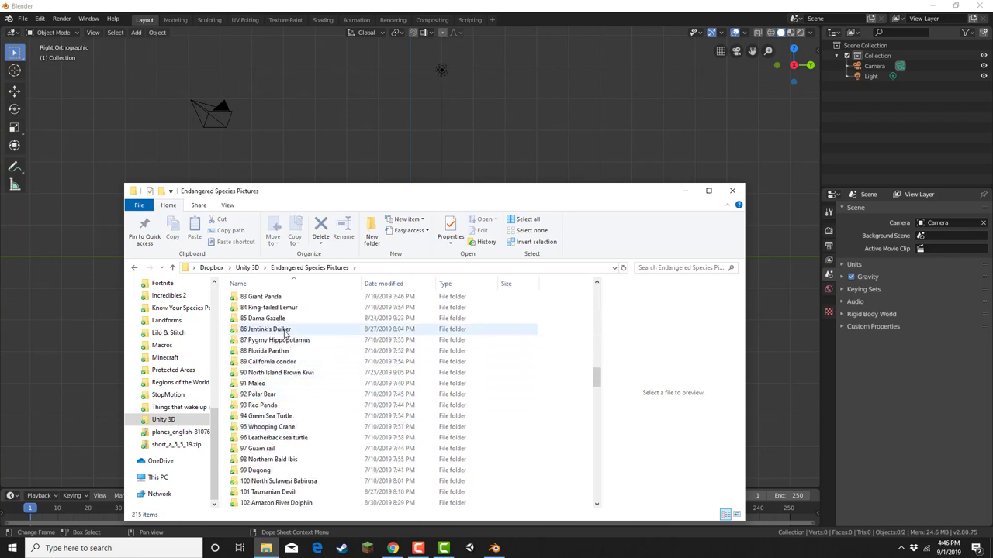
Open the 79 Black Rhinoceros folder and place its "Know Your Rhinos" picture in the Blender scene as a reference image
scroll(284, 331, "up", 3)
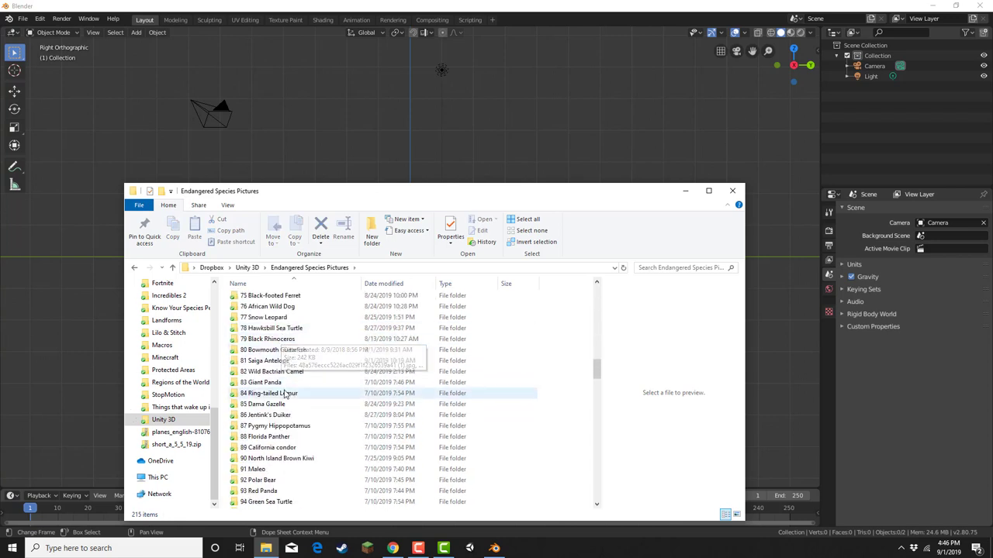
double_click(271, 339)
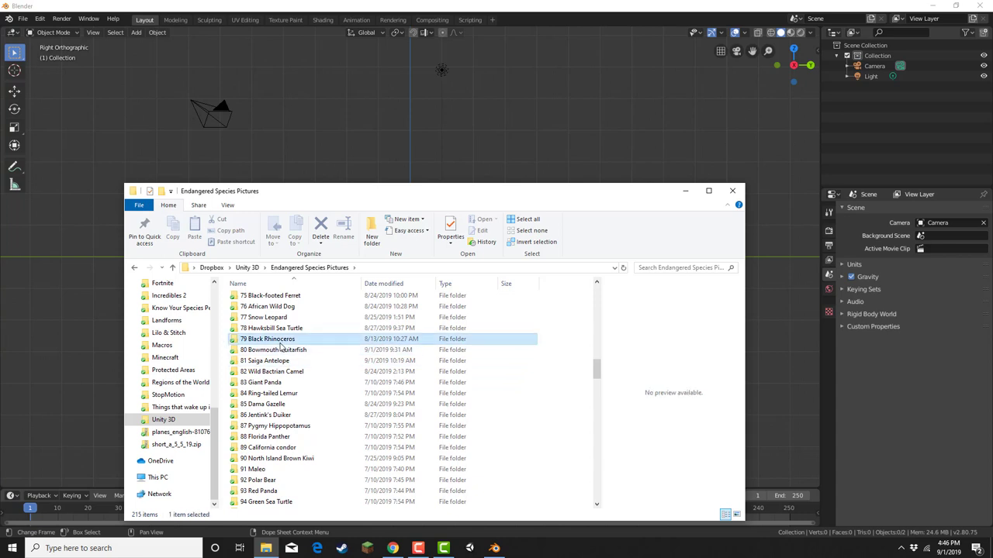
left_click_drag(254, 310, 419, 140)
Move the reference image so the black rhino's upper torso lies over the world origin
key("g")
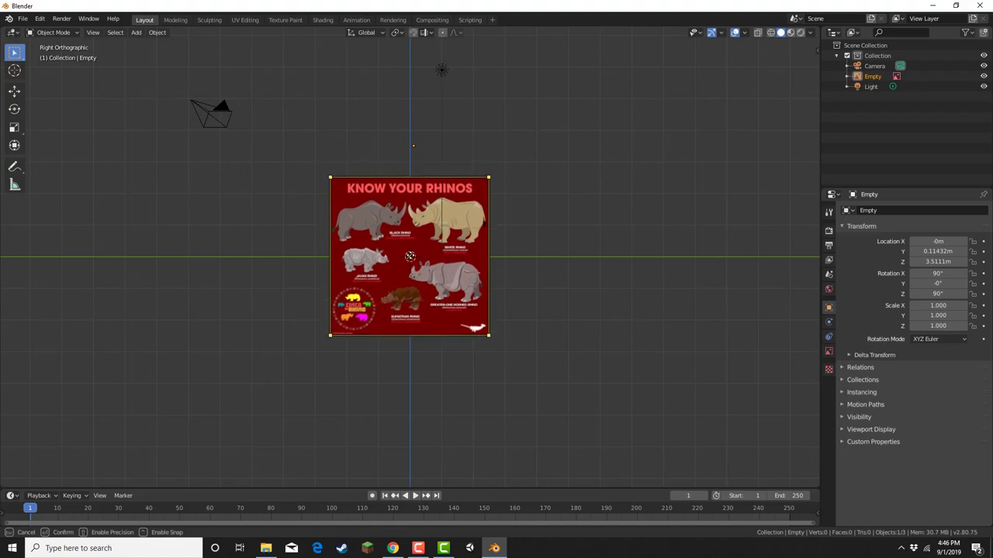
left_click(418, 221)
scroll(418, 221, "up", 7)
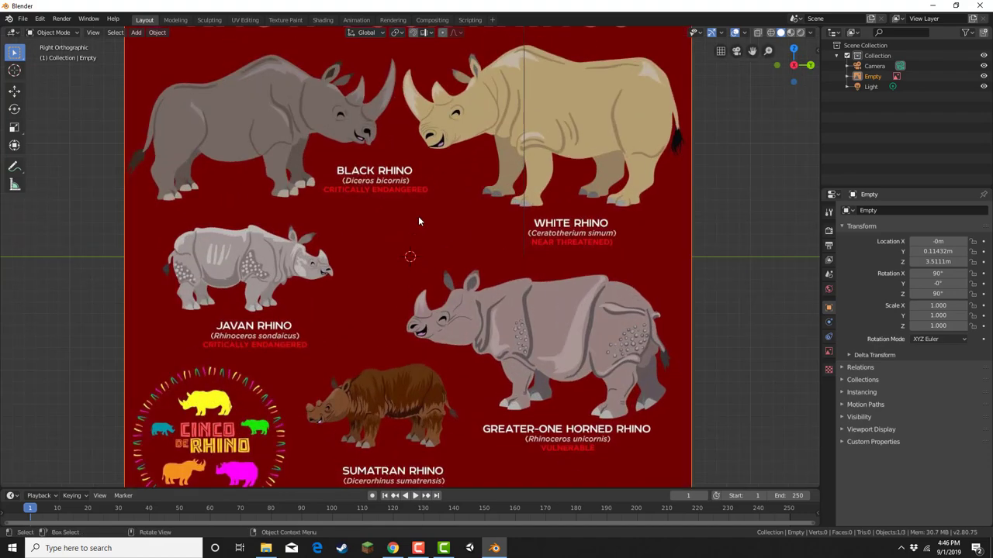
key("g")
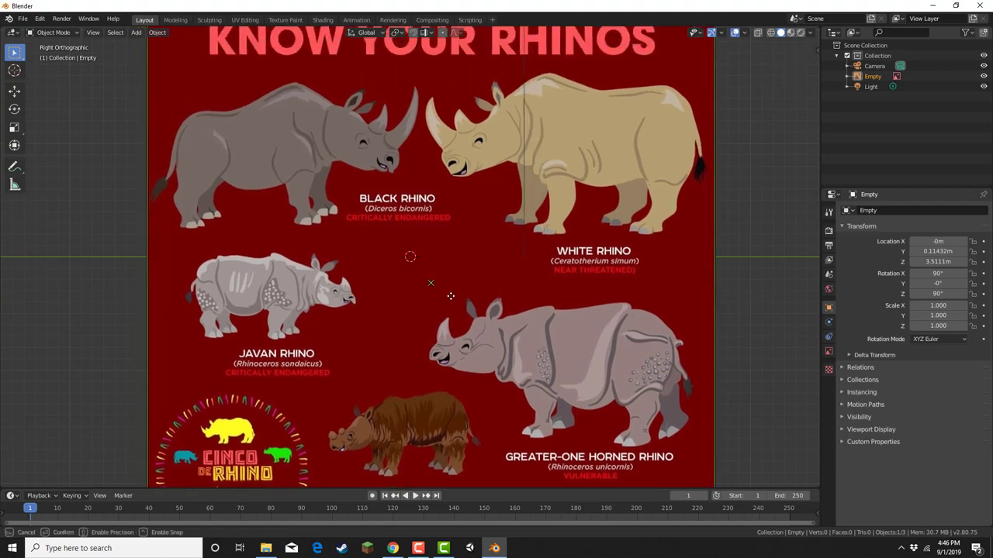
left_click(577, 416)
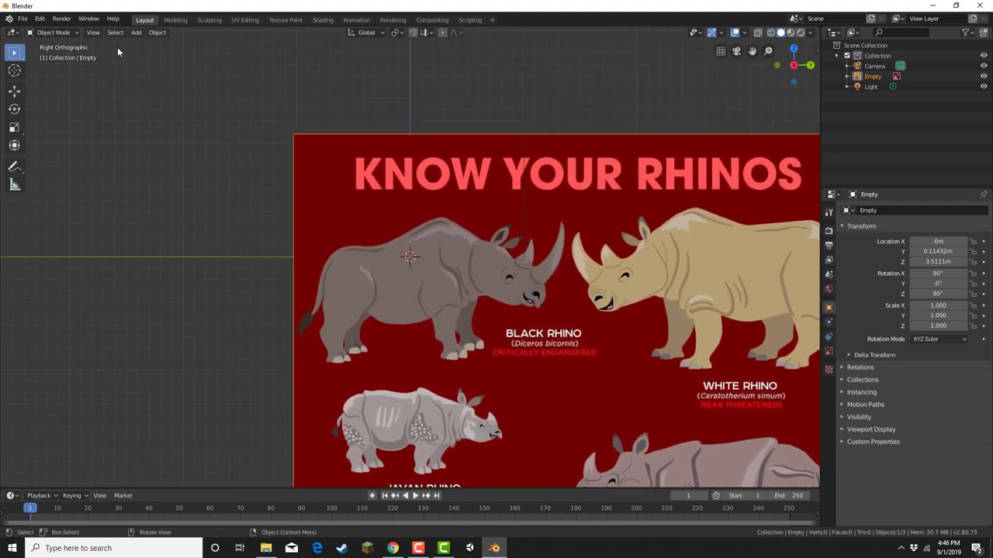
Add a mesh plane at the origin and rotate it 90° about the Y axis to face the side view
left_click(137, 32)
mouse_move(148, 44)
left_click(232, 44)
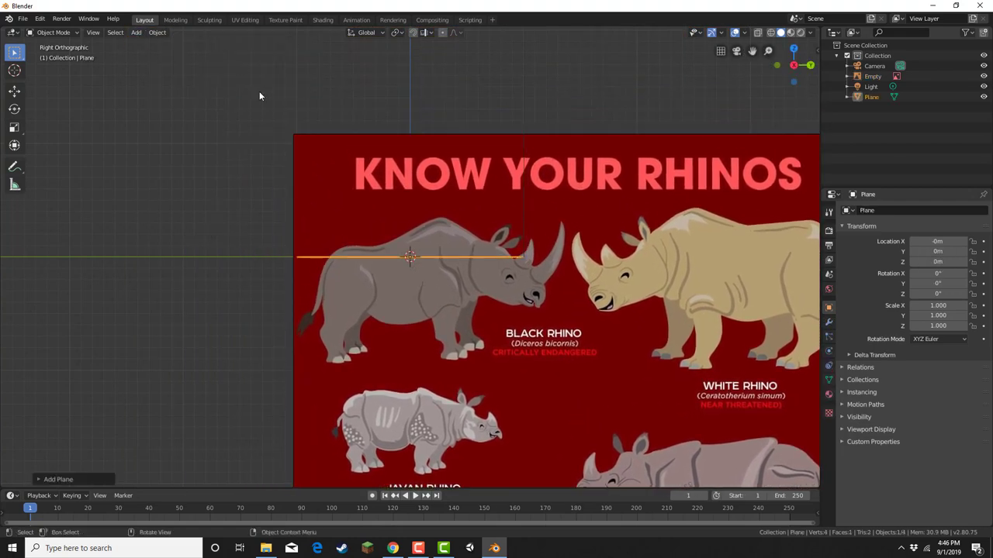
key("r")
key("y")
key("9")
key("0")
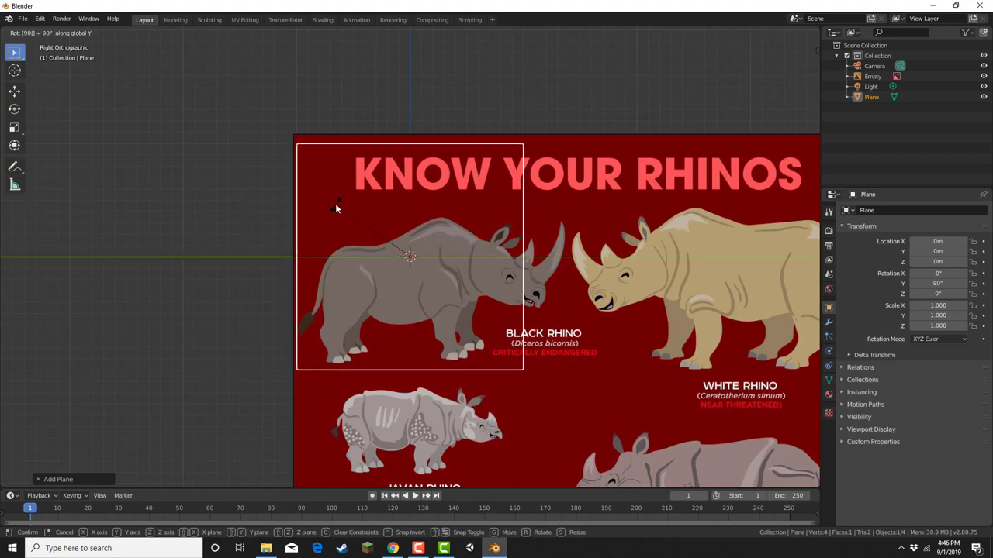
key("Return")
In Edit Mode, move the plane's four corner vertices onto the black rhino's back and belly, forming a narrow mid-torso strip
left_click(55, 33)
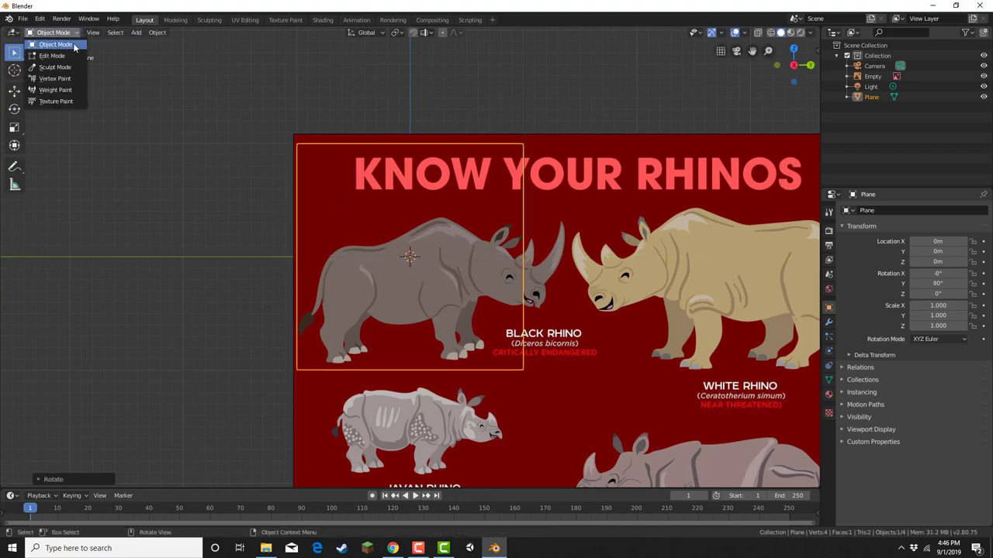
left_click(53, 56)
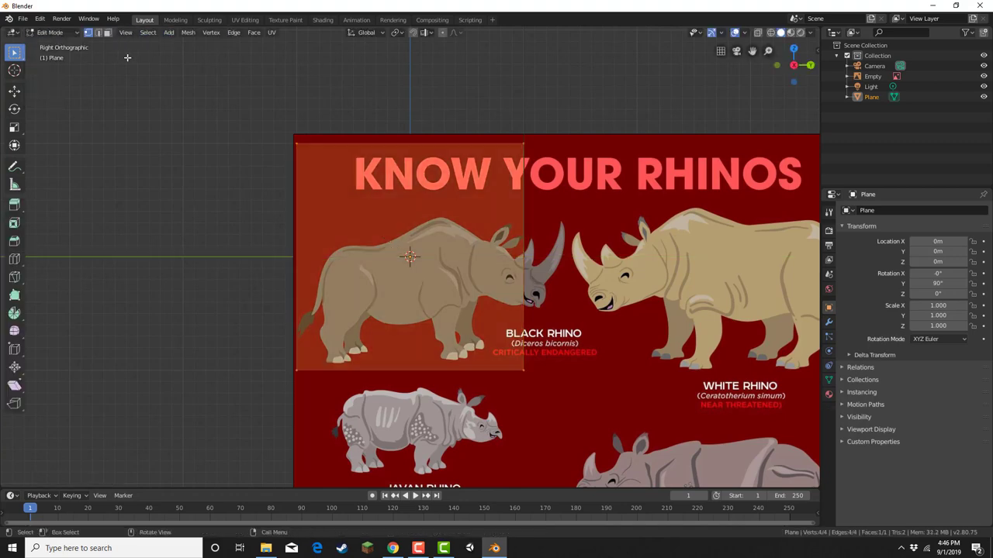
left_click_drag(229, 113, 332, 188)
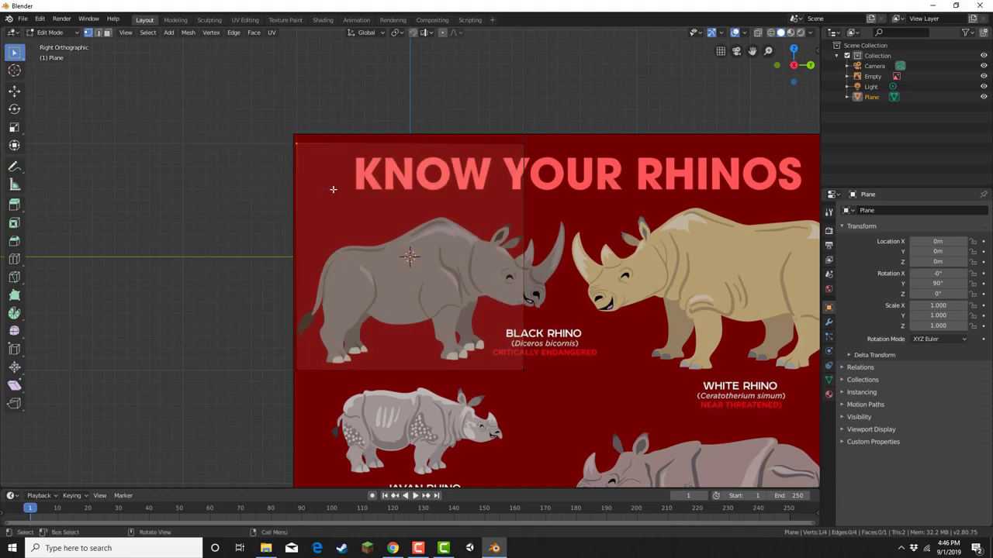
key("g")
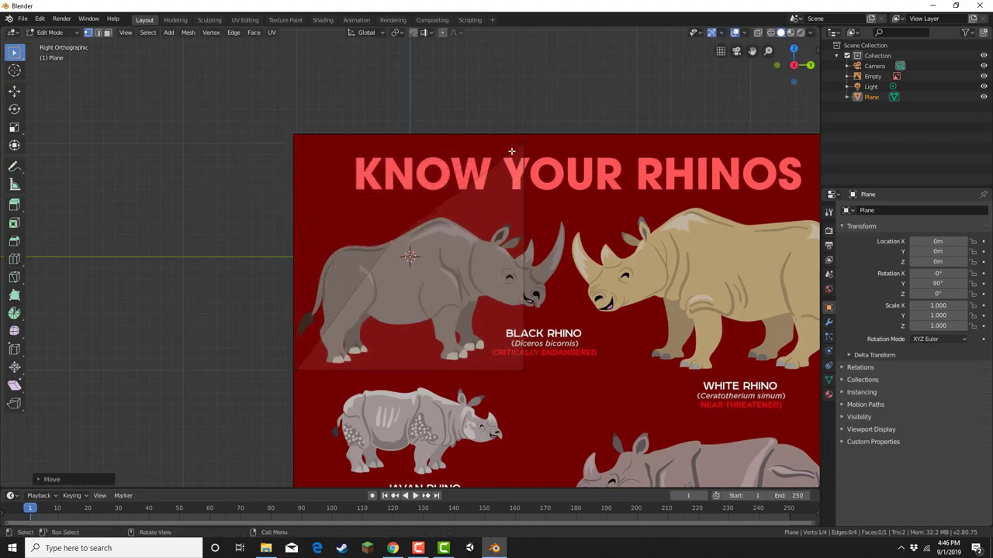
left_click(435, 256)
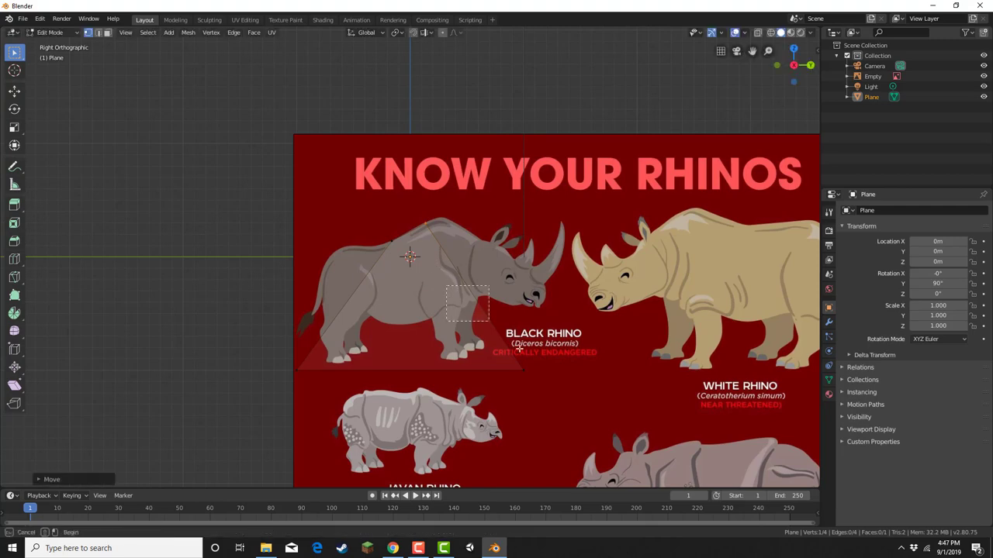
key("g")
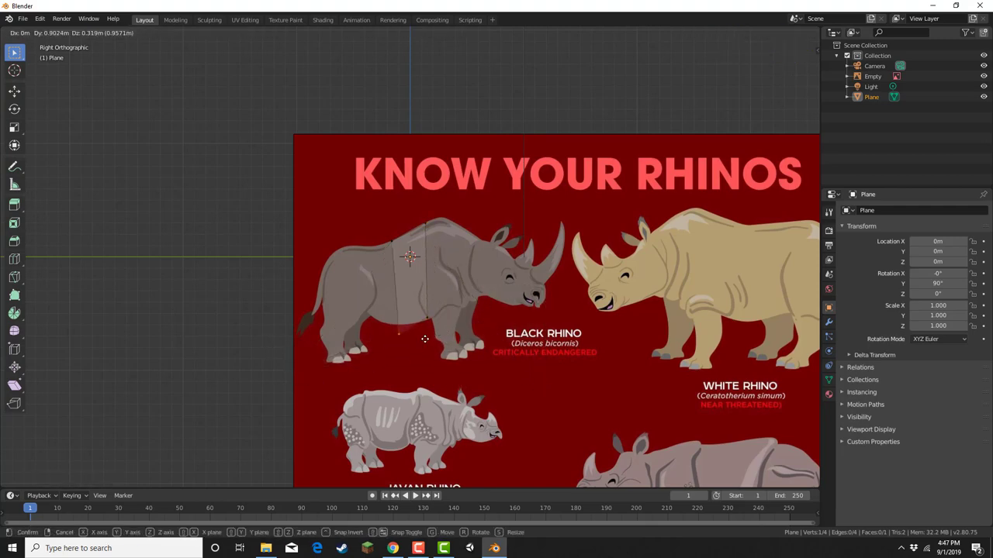
left_click(424, 338)
left_click(422, 312)
key("g")
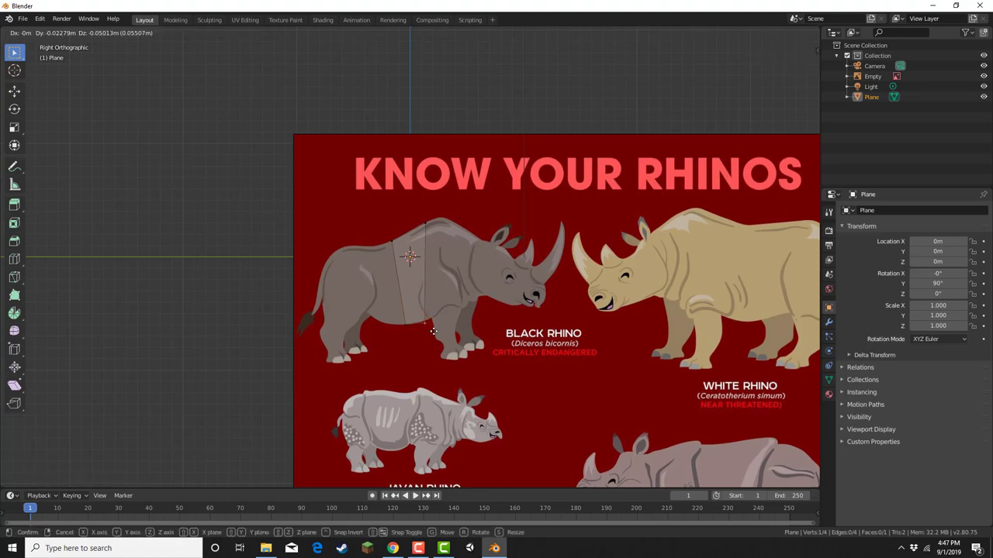
left_click(435, 332)
Refine the strip's head-side back and belly vertices so they sit on the rhino's outline
scroll(437, 313, "up", 1)
scroll(465, 230, "up", 5)
scroll(499, 151, "down", 1)
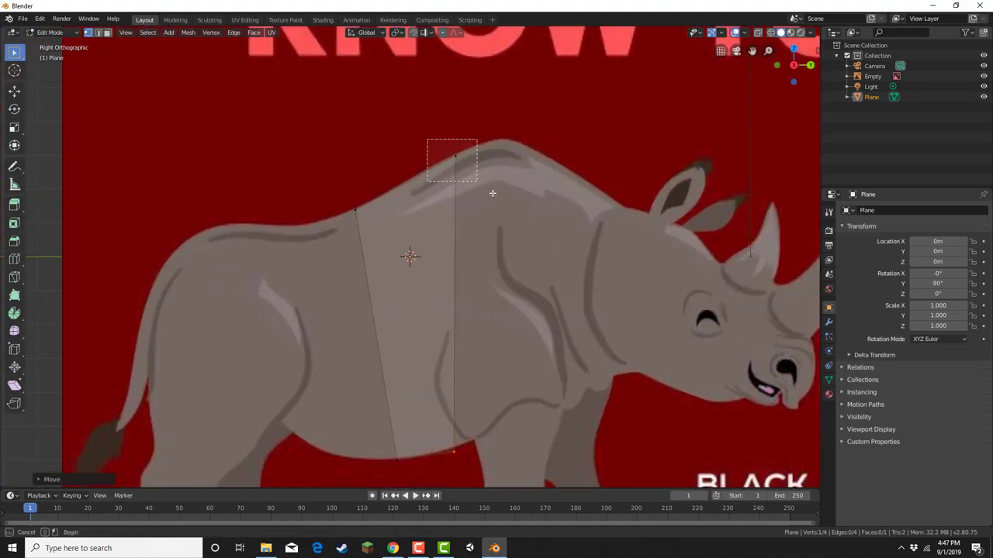
key("g")
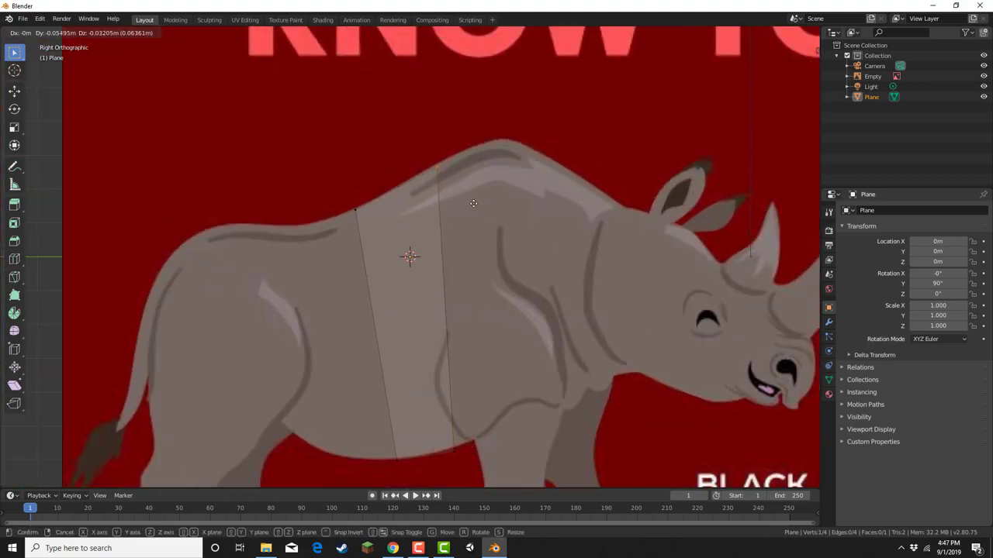
left_click(471, 201)
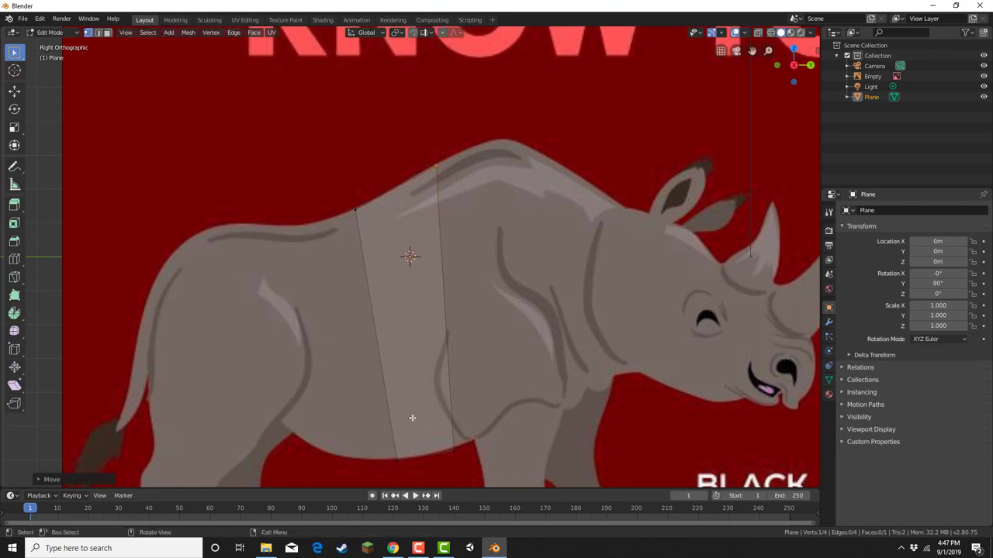
left_click(468, 457)
key("g")
left_click(468, 455)
Extrude the strip's head-side edge forward three times across the shoulder toward the neck
left_click_drag(425, 150, 552, 459)
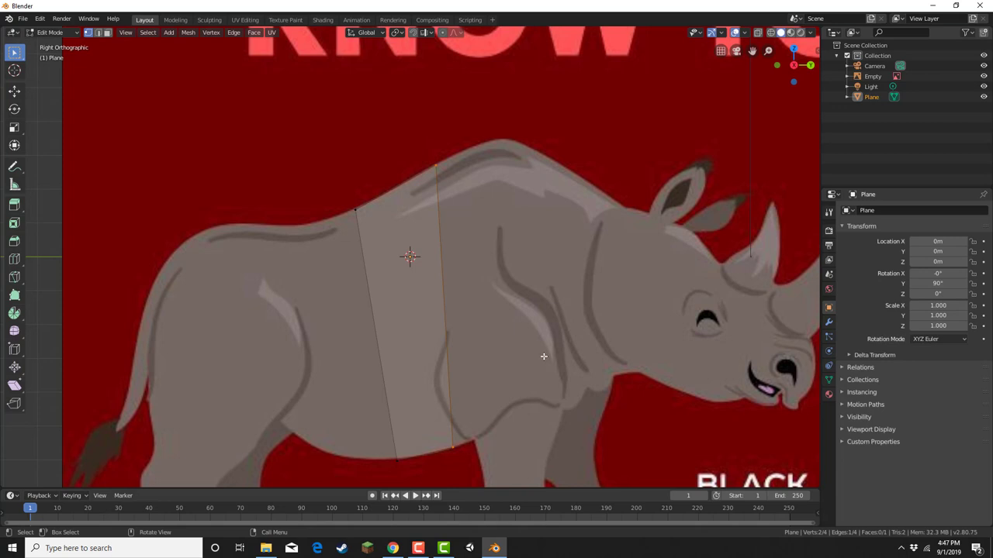
key("e")
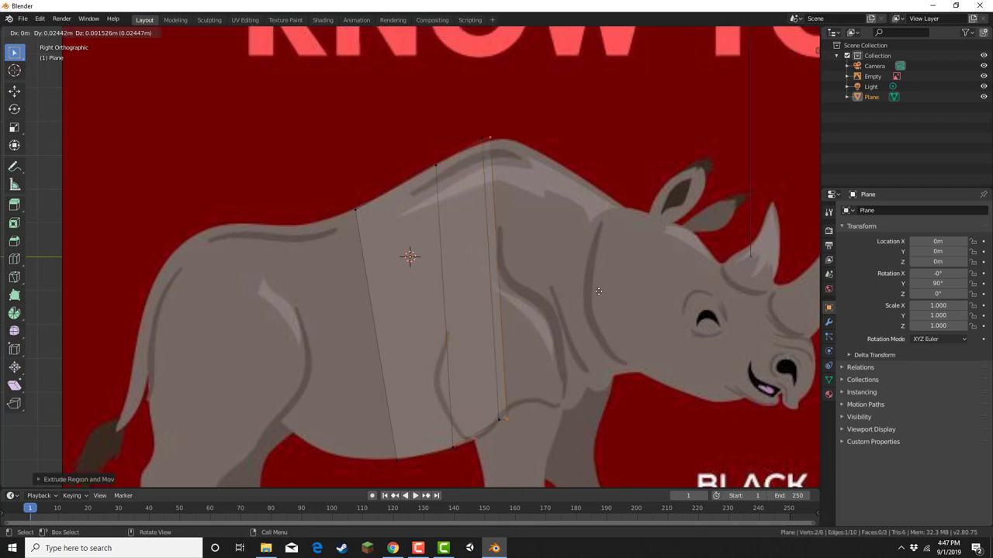
left_click(669, 296)
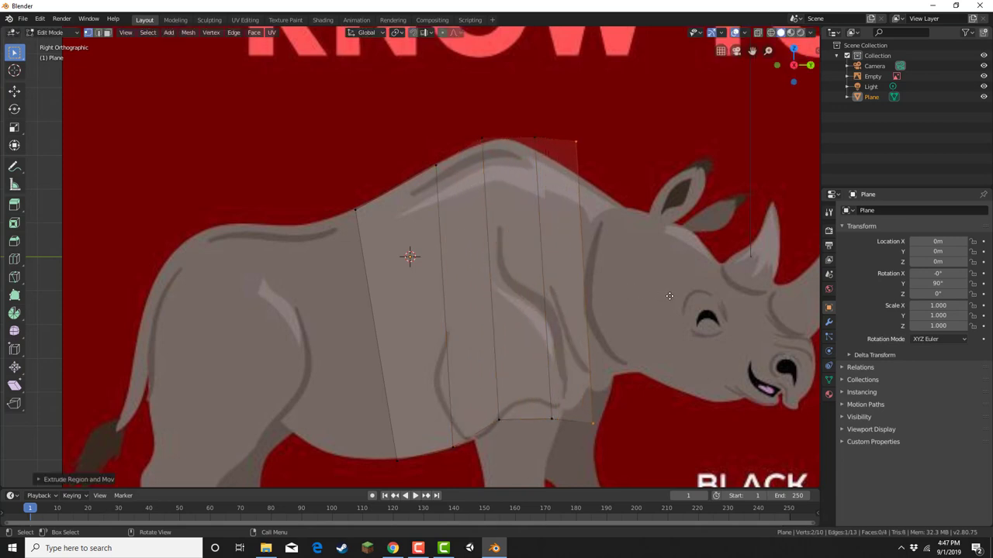
Move the upper vertices of the three shoulder sections onto the outline of the rhino's hump
left_click_drag(496, 123, 541, 163)
key("g")
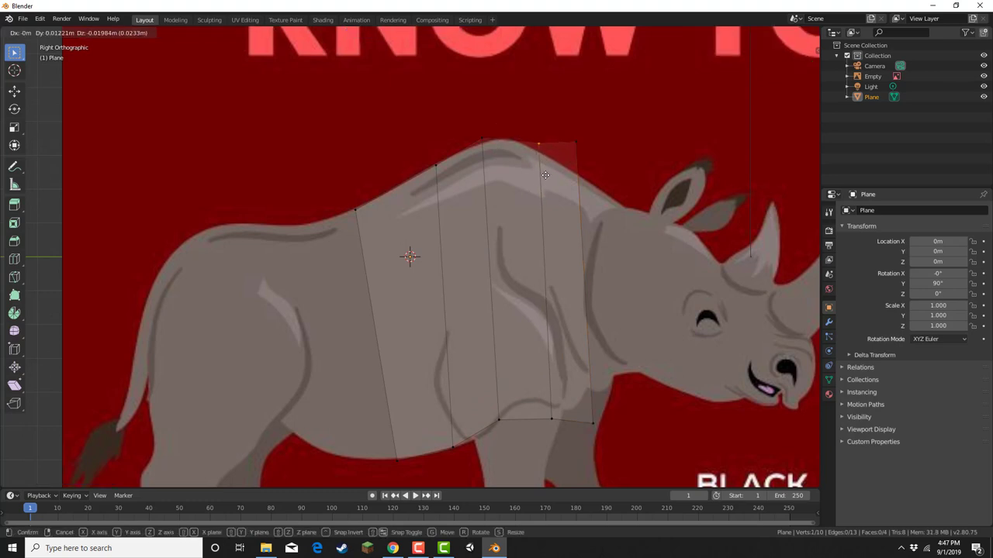
left_click(548, 175)
left_click(569, 131)
key("g")
left_click(593, 200)
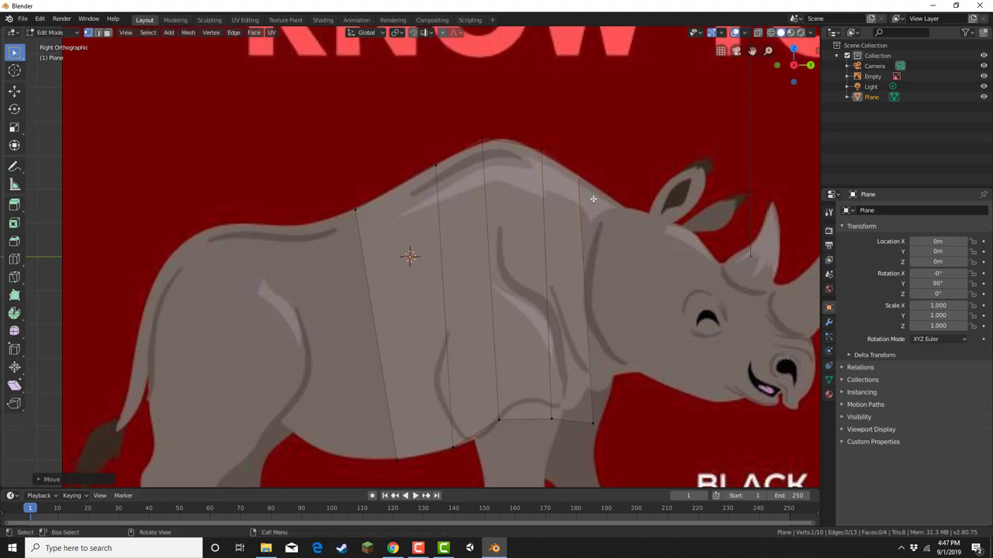
left_click(481, 138)
key("g")
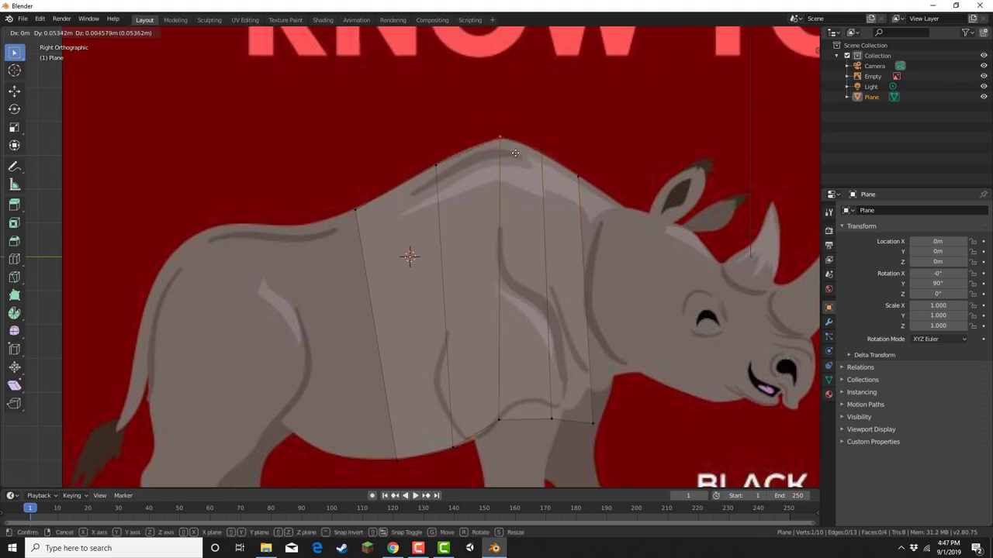
left_click(511, 175)
Move the lower vertices of the three shoulder sections into line along the chest above the front legs
left_click_drag(487, 407, 506, 441)
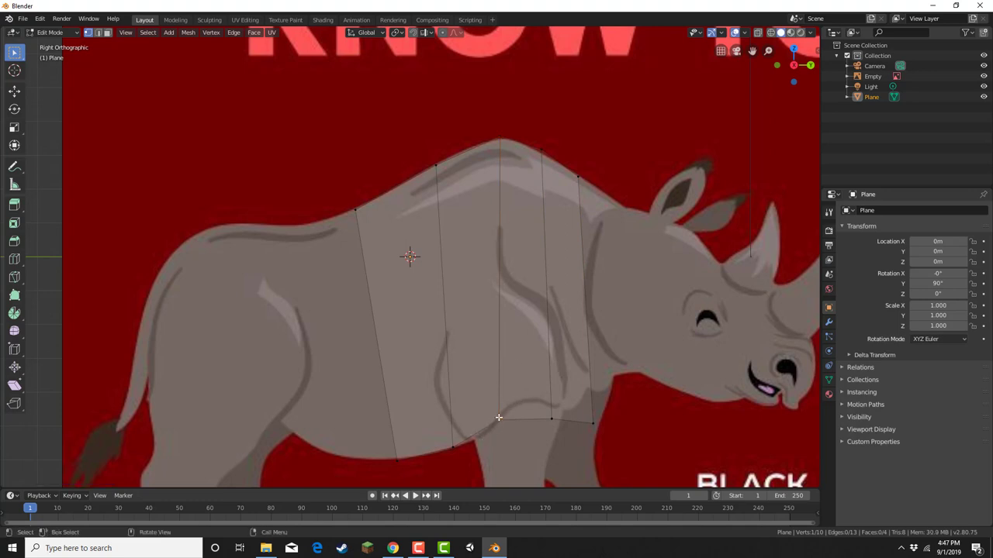
key("g")
left_click(501, 410)
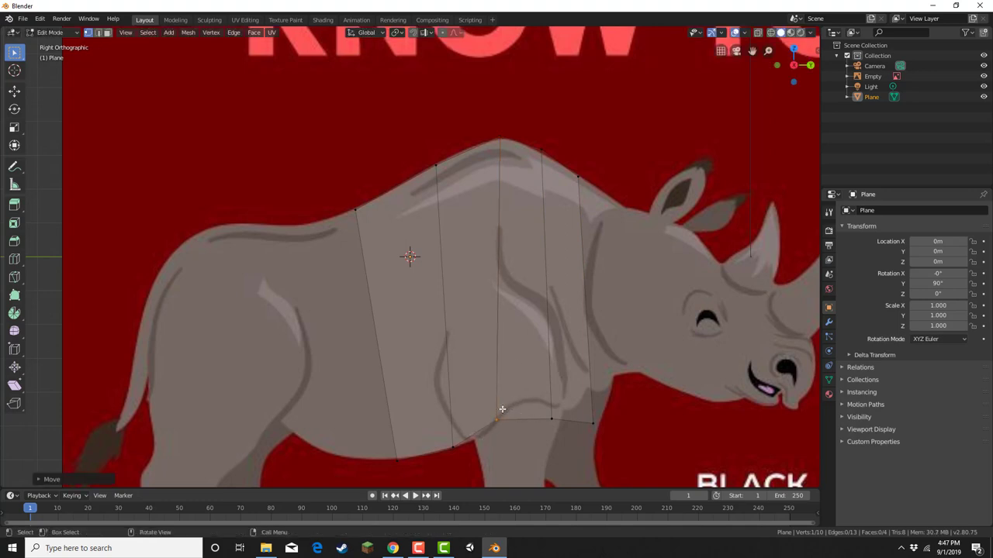
left_click_drag(521, 403, 620, 443)
key("g")
left_click(559, 422)
key("g")
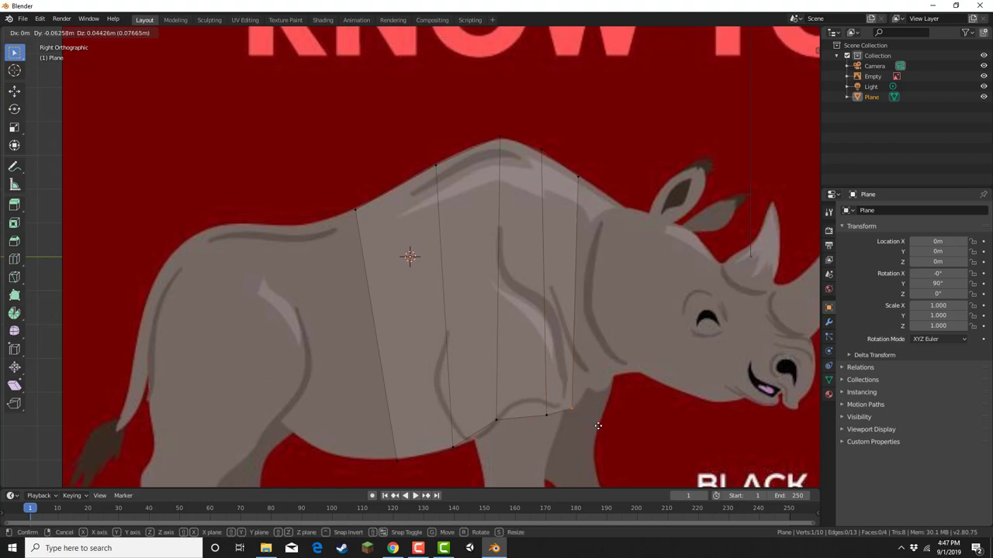
left_click(574, 409)
Extrude the torso strip's tail-side edge backward twice toward the hind leg
left_click_drag(313, 179, 444, 473)
middle_click_drag(331, 376, 427, 339, "shift")
key("e")
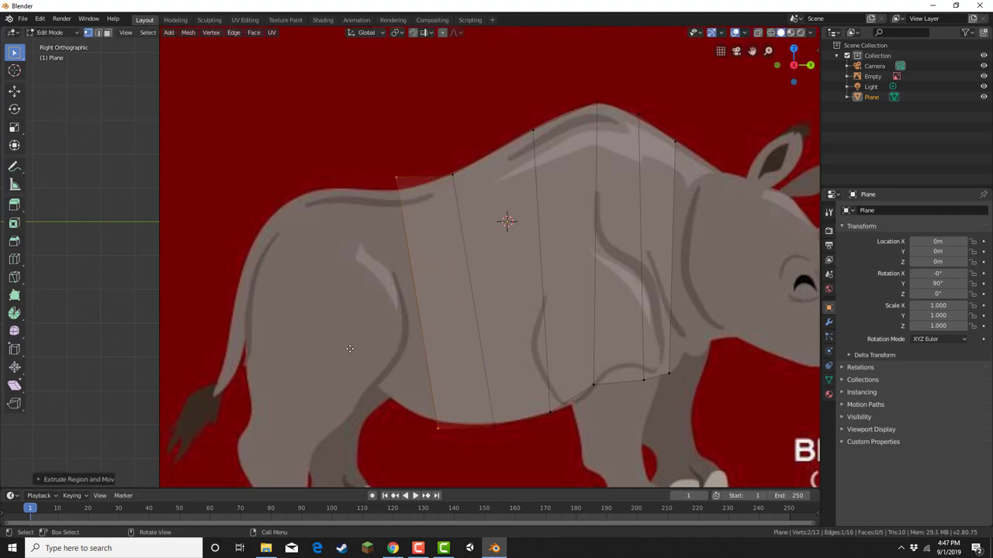
left_click(298, 341)
Move the upper and lower vertices of the two rear sections onto the rhino's back and belly outline
left_click_drag(314, 138, 343, 192)
key("g")
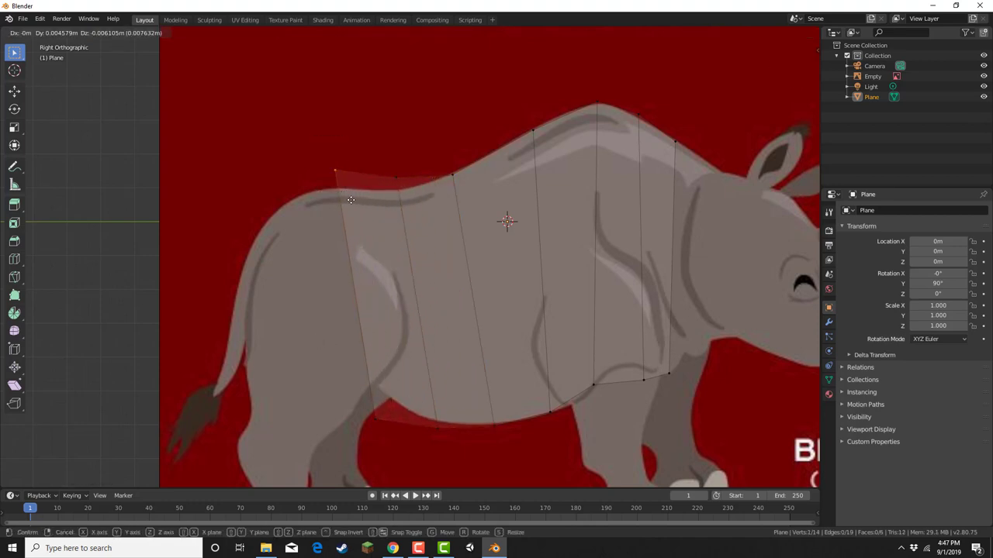
left_click(406, 201)
key("g")
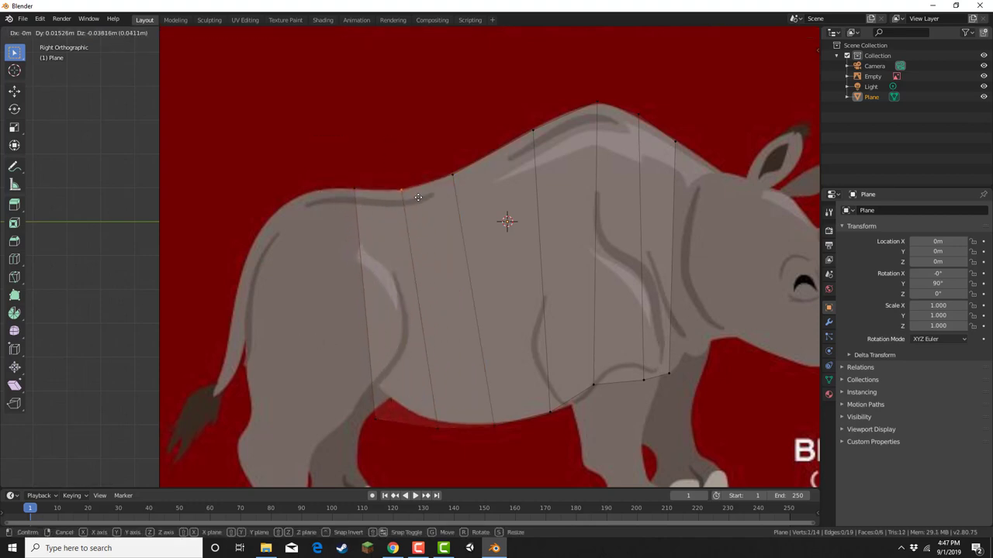
left_click(418, 200)
left_click_drag(381, 400, 476, 461)
key("g")
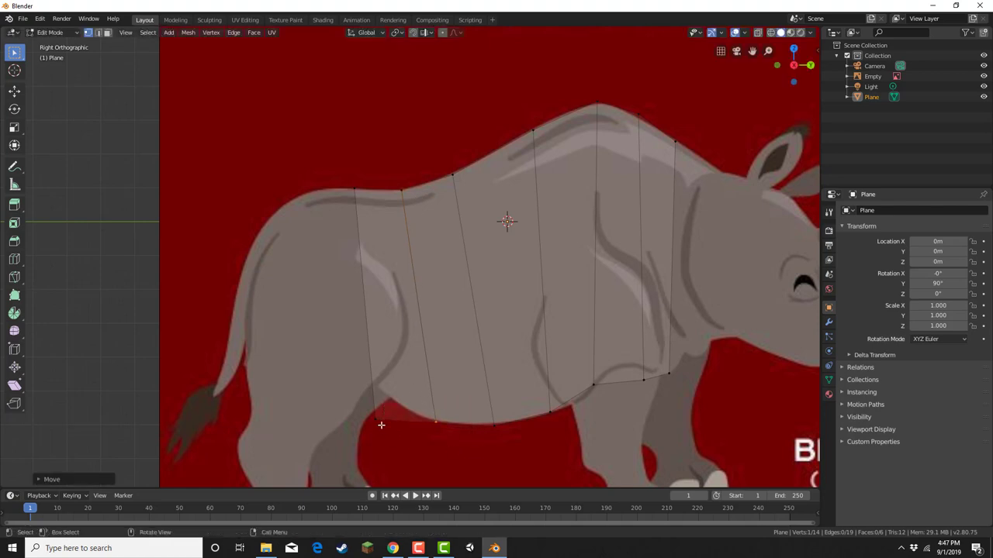
left_click(390, 403)
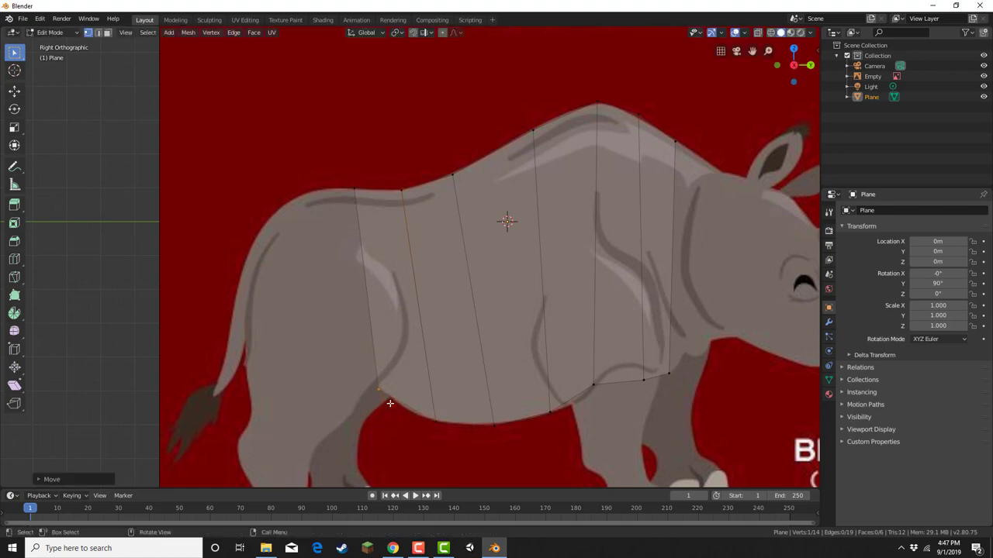
Extrude the rearmost edge backward two more times to cover the rhino's rump
left_click_drag(320, 182, 403, 455)
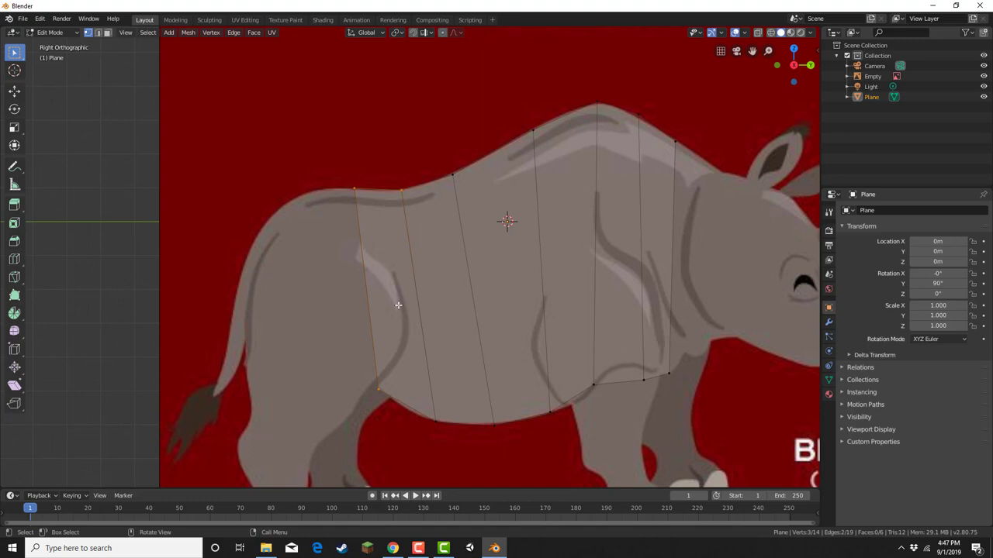
left_click_drag(327, 148, 400, 439)
key("e")
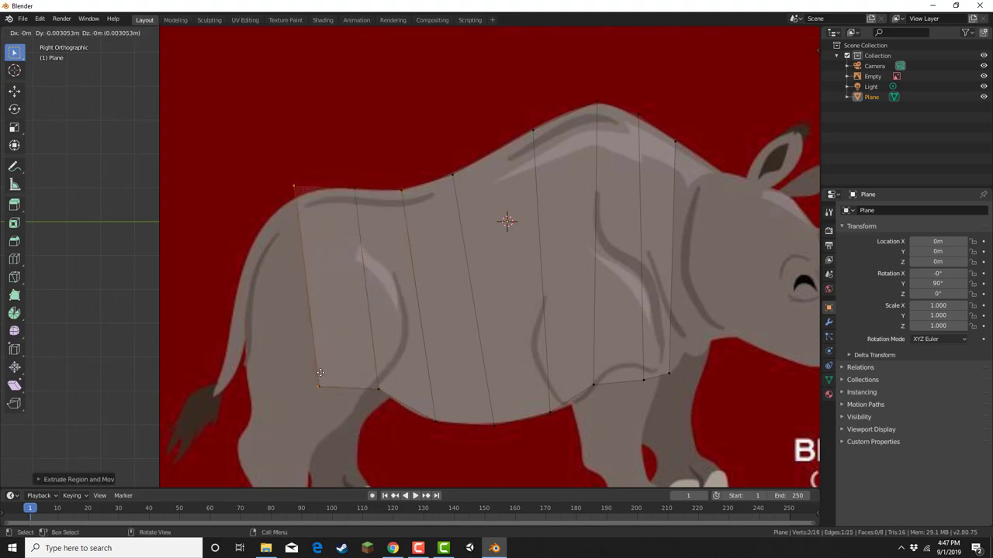
Move the upper vertices of the two rearmost sections onto the rump outline and the rearmost lower vertex onto the back of the thigh
left_click_drag(267, 125, 315, 211)
key("g")
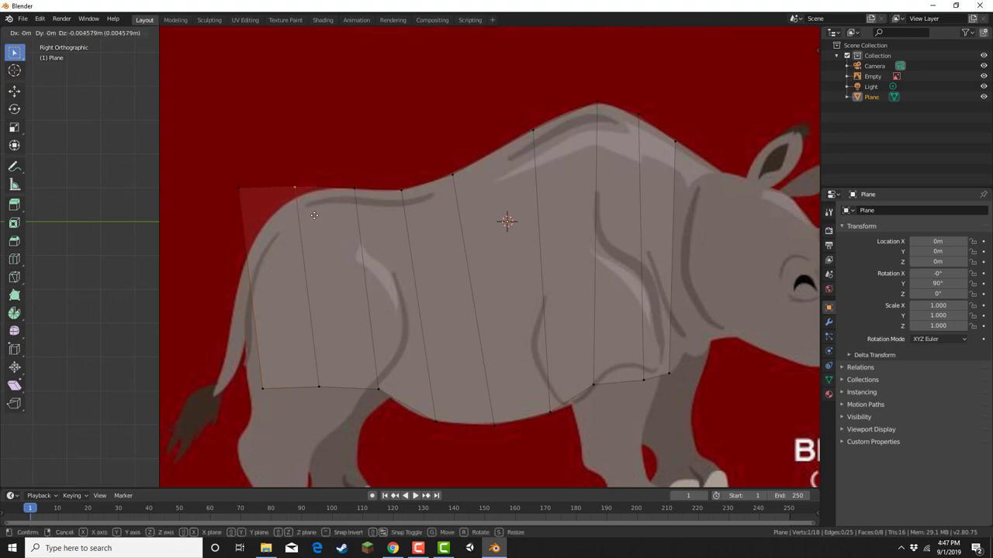
left_click(315, 220)
left_click_drag(225, 171, 246, 207)
key("g")
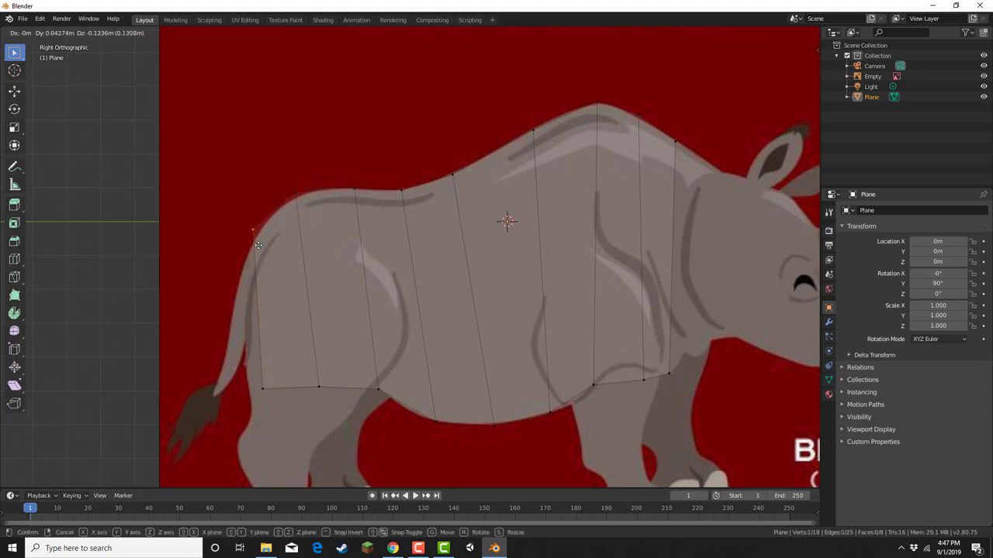
left_click(260, 248)
left_click_drag(259, 330, 290, 404)
key("g")
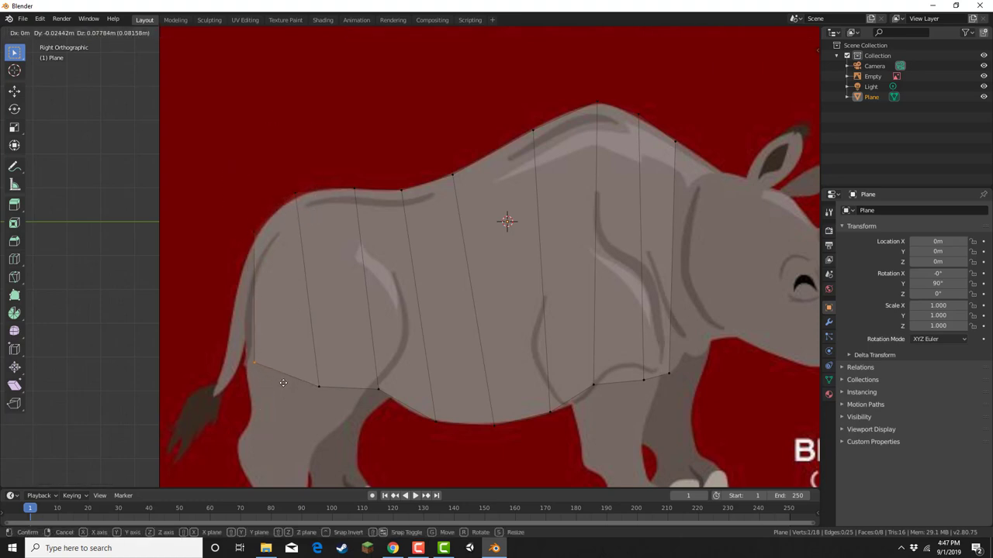
left_click(283, 382)
Hide the reference image and extrude the whole torso profile sideways into a thick slab
scroll(315, 339, "down", 6)
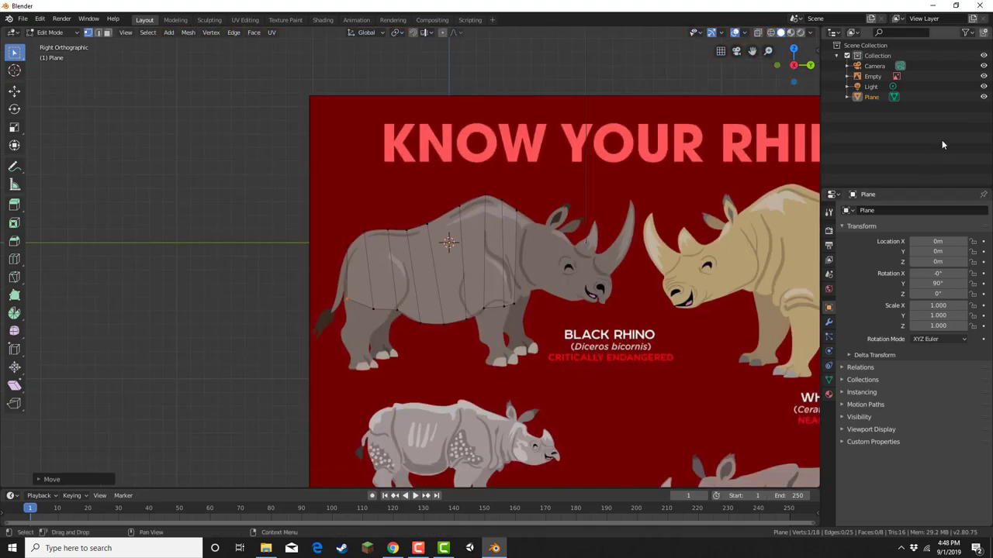
left_click(984, 76)
key("a")
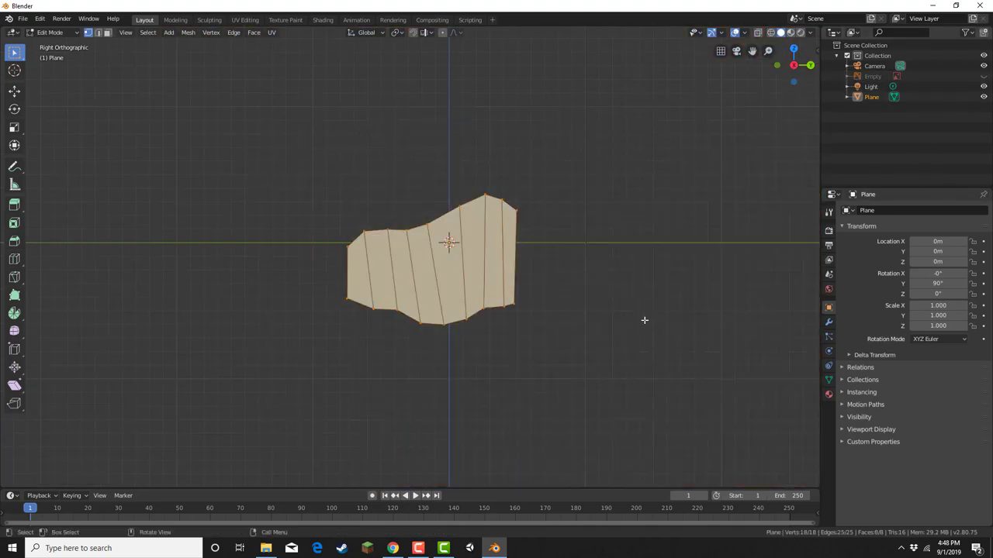
middle_click_drag(643, 317, 568, 359)
key("e")
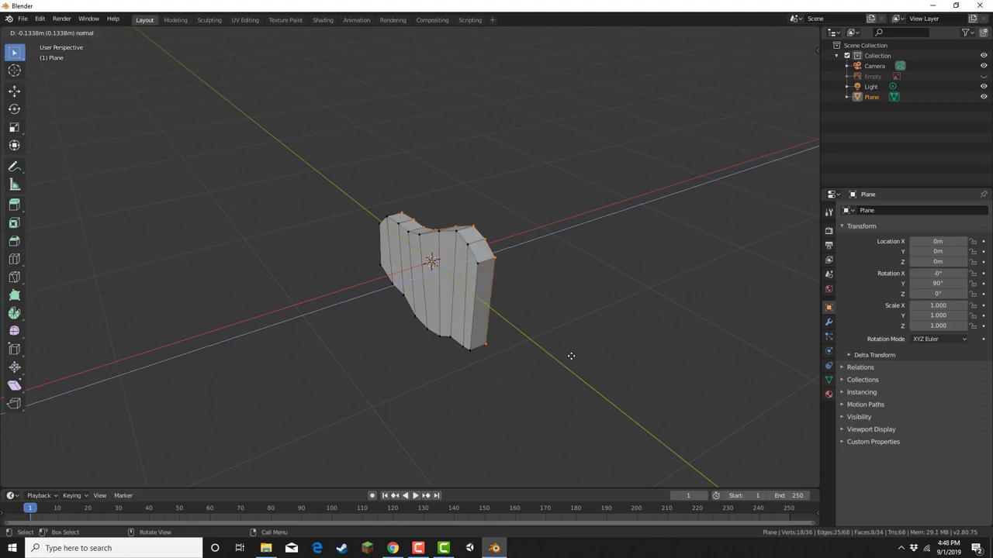
left_click(585, 348)
Delete the newly extruded side faces to leave the torso half open along that side
key("x")
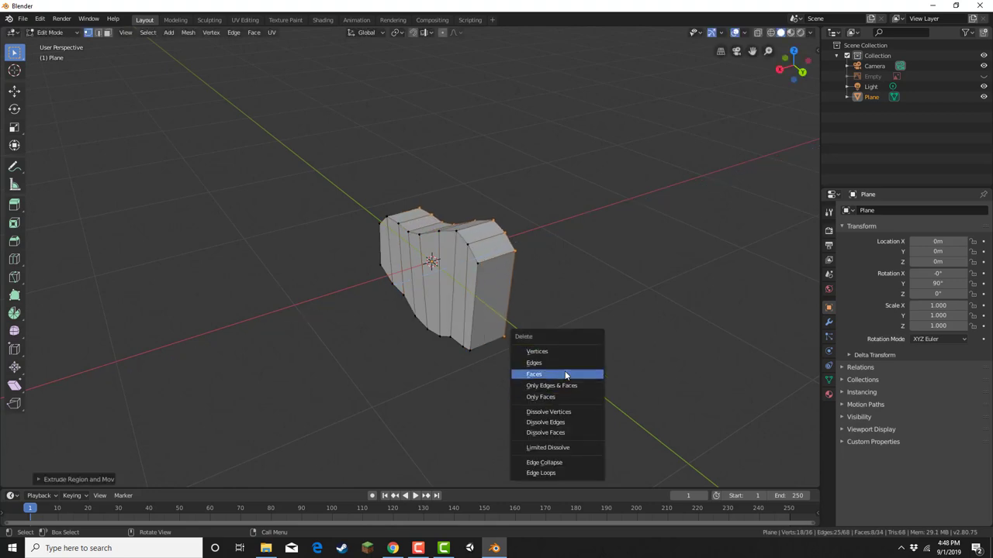
left_click(564, 373)
middle_click_drag(638, 368, 638, 335)
Add a Mirror modifier to the torso mesh
left_click(829, 322)
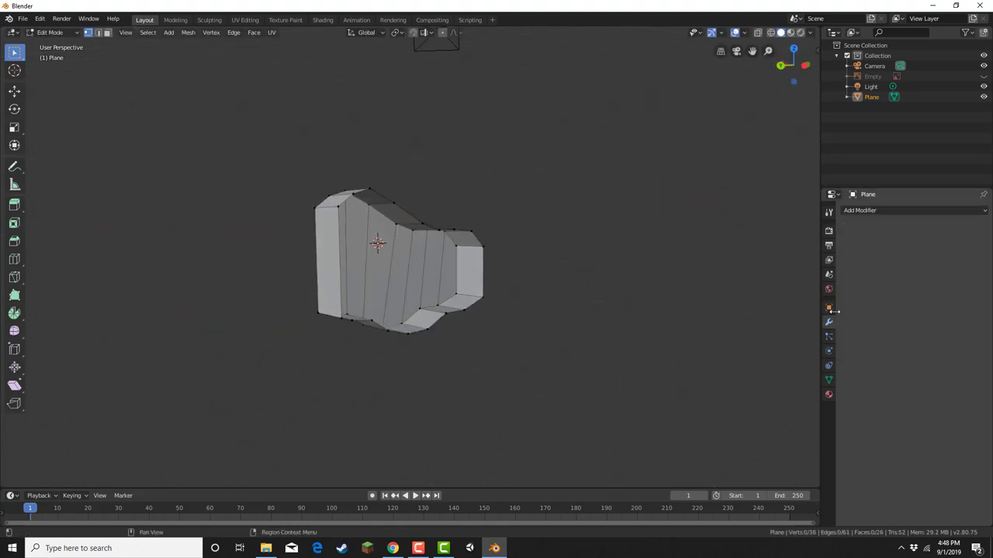
left_click(884, 208)
left_click(778, 313)
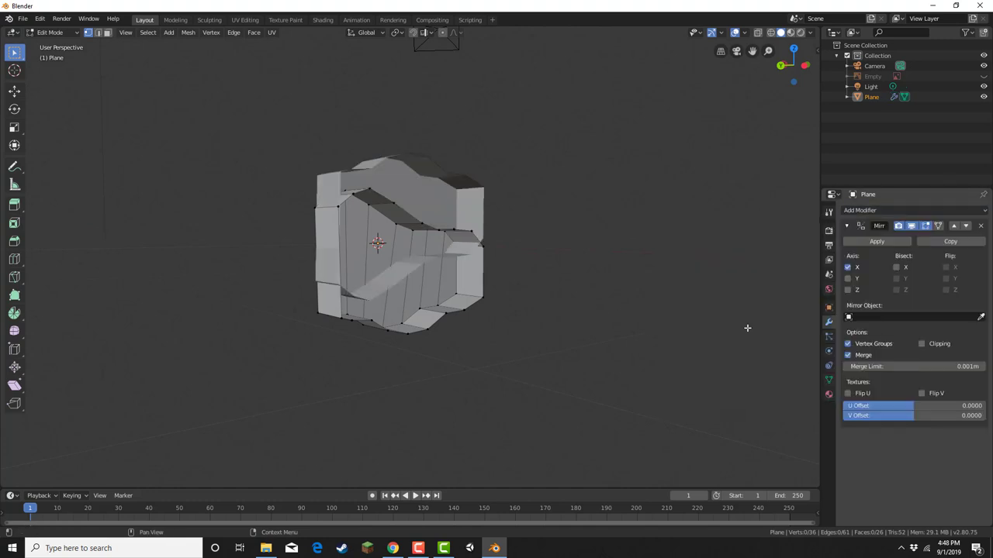
Switch to Object Mode and apply the torso object's transform to correct the mirror direction
left_click(66, 32)
left_click(74, 45)
left_click_drag(259, 114, 350, 213)
key("ctrl+a")
left_click(337, 226)
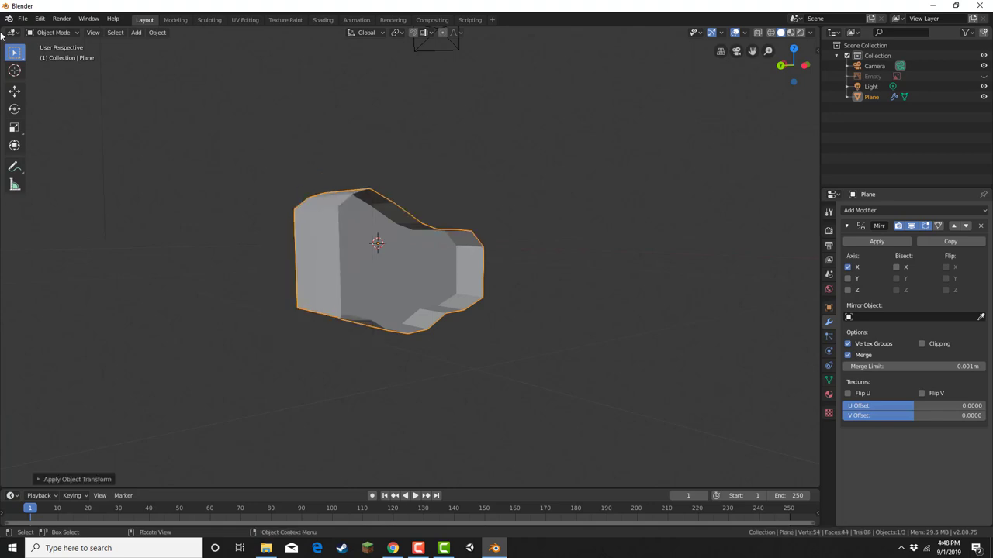
Enable Clipping on the Mirror modifier and move the whole mesh in Edit Mode until both halves join at the centre plane
left_click(45, 33)
left_click(48, 56)
middle_click_drag(135, 93, 197, 128)
key("g")
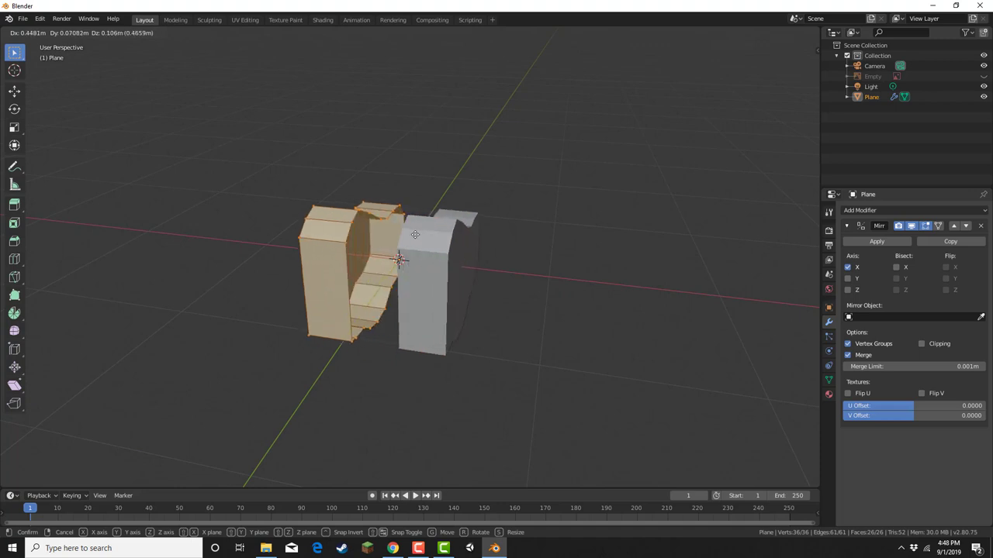
left_click(388, 232)
left_click(935, 346)
key("g")
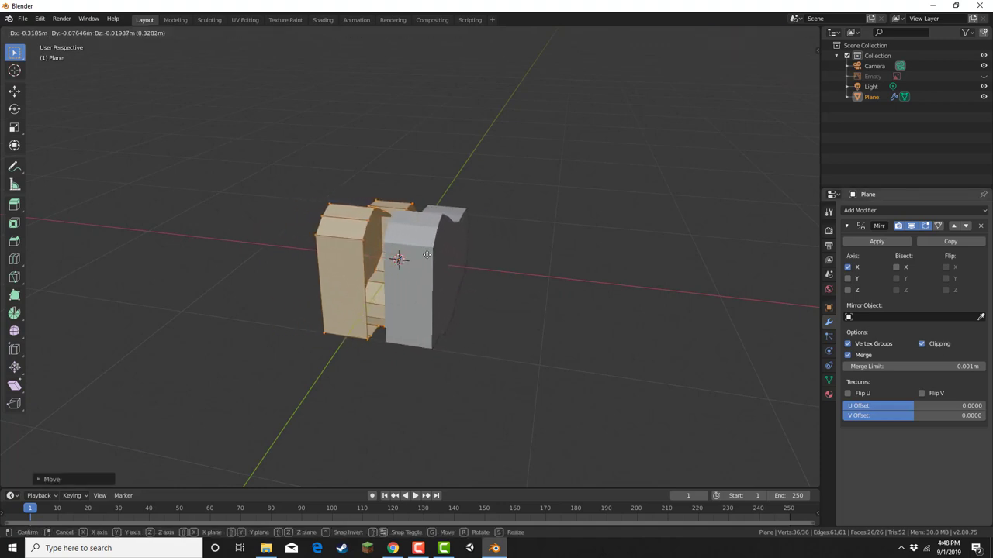
left_click(439, 256)
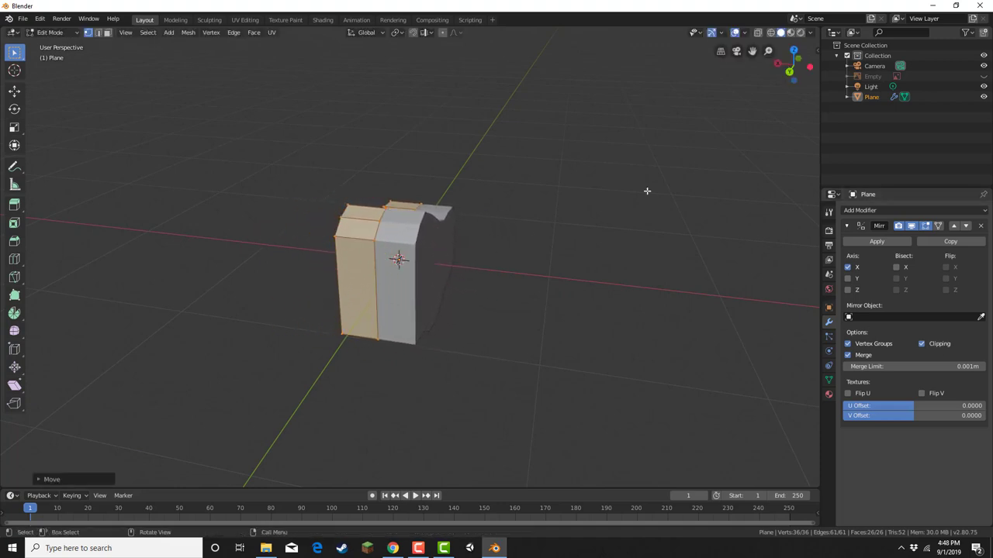
Show the reference image again and move the mesh back onto the black rhino's torso in the right side view
left_click(779, 64)
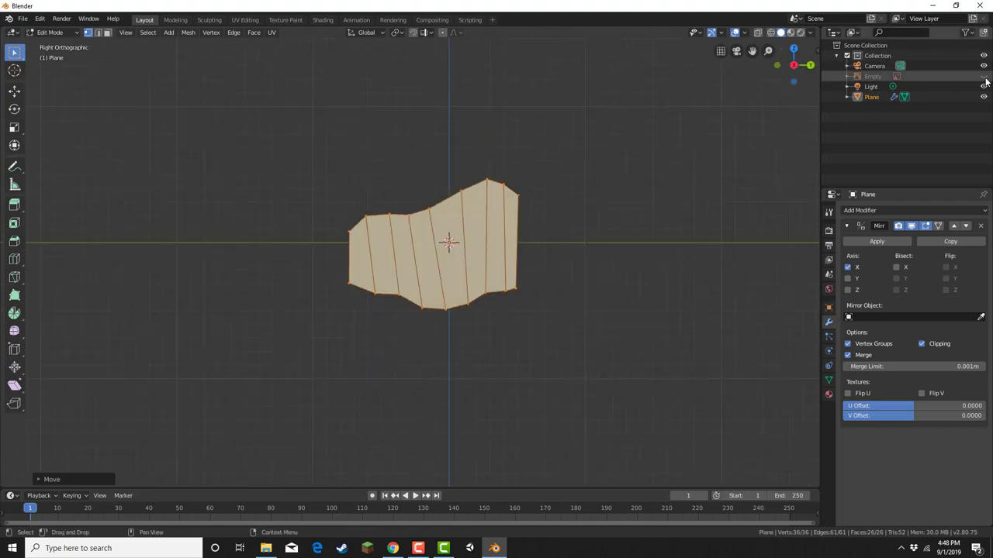
key("g")
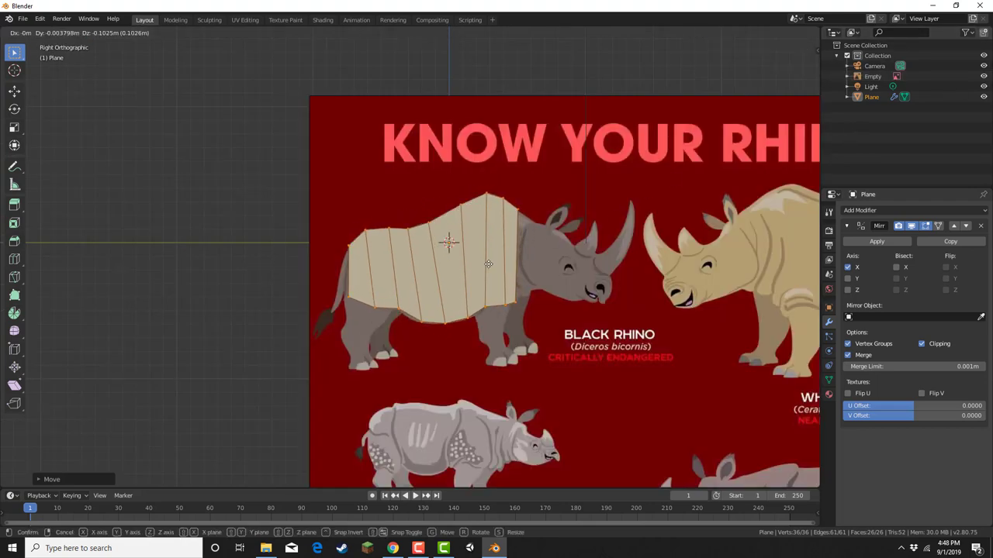
left_click(489, 264)
Add one lengthwise loop cut around the torso, halfway across the thickness of the modelled half
middle_click_drag(512, 208, 486, 248)
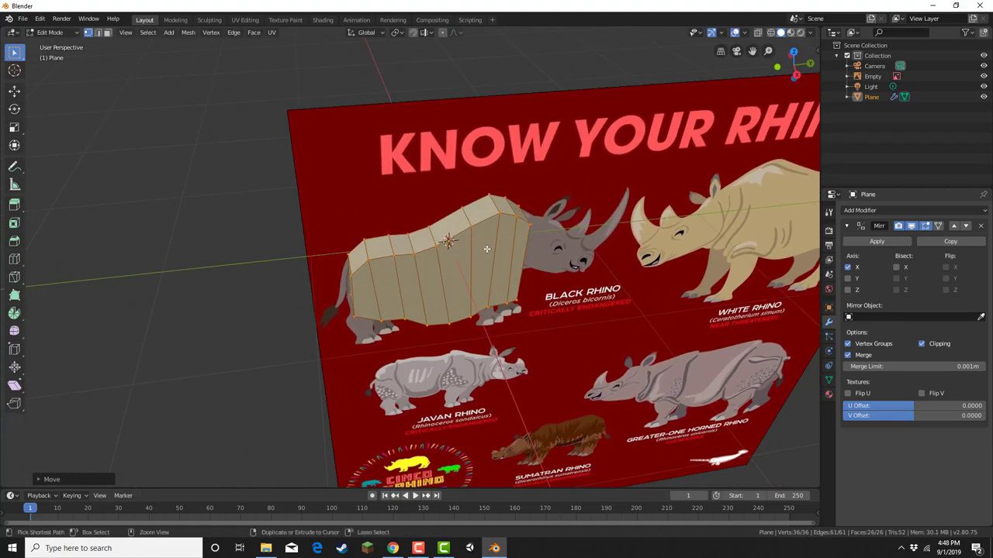
key("ctrl+r")
double_click(471, 211)
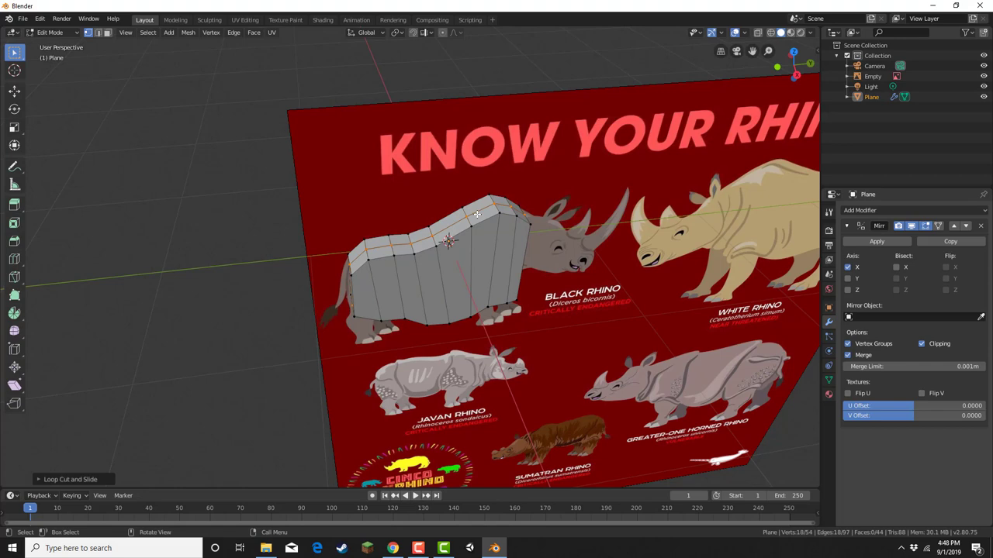
Display the mesh as a wireframe over the reference in the right side view
left_click(796, 75)
scroll(704, 223, "up", 3)
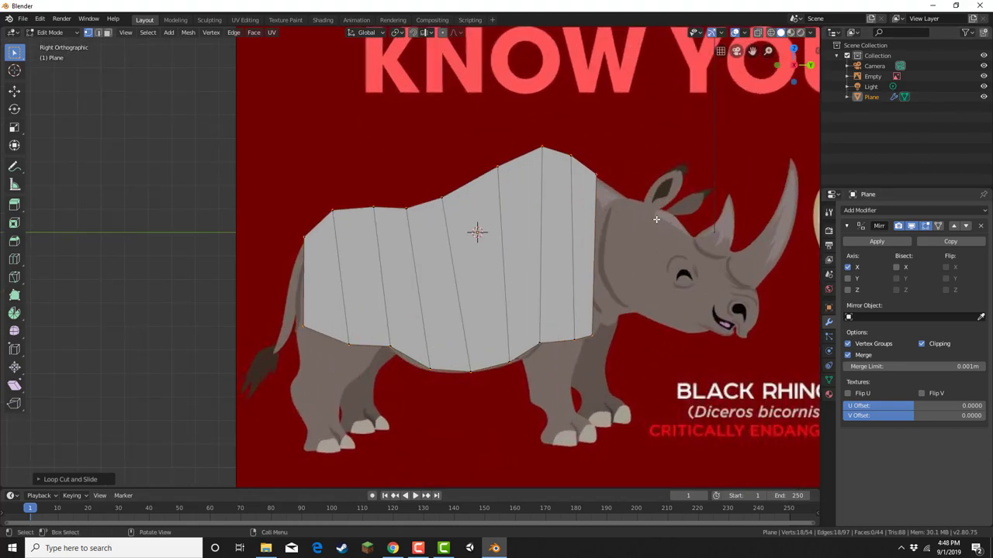
left_click(774, 37)
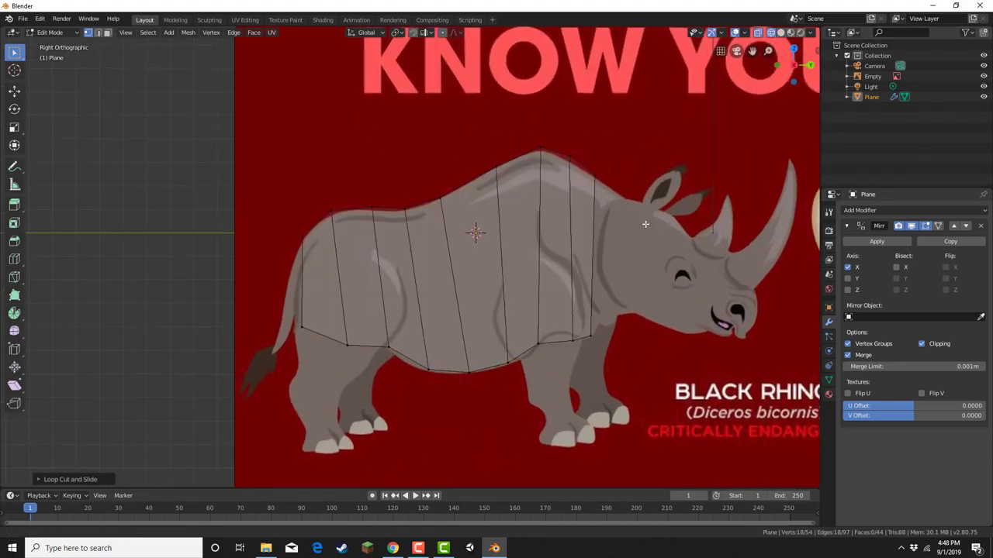
Move the front edge's upper vertices onto the neck line and its lower vertices forward to the throat
scroll(525, 136, "up", 5)
left_click_drag(517, 119, 559, 164)
key("g")
left_click(495, 133)
key("g")
left_click(575, 176)
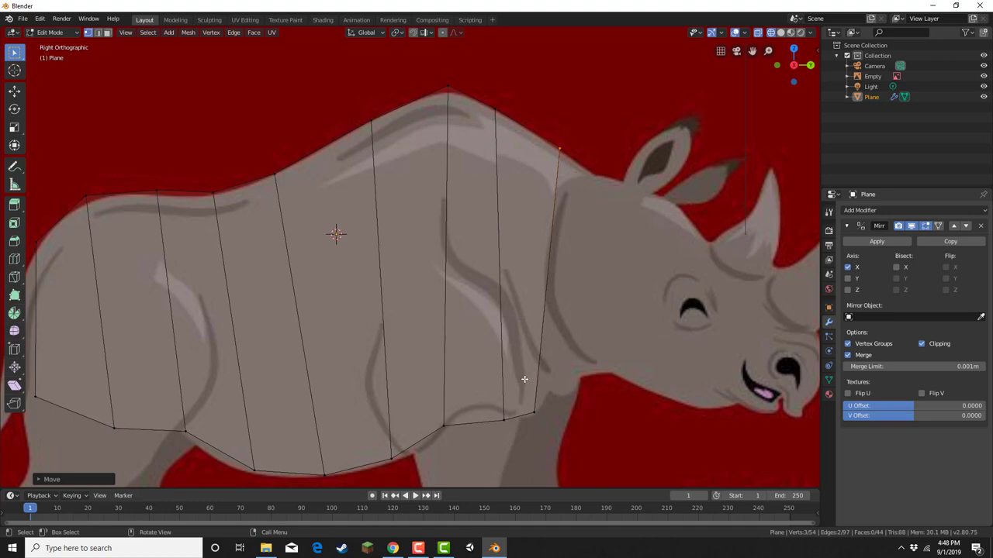
left_click_drag(525, 380, 554, 424)
key("g")
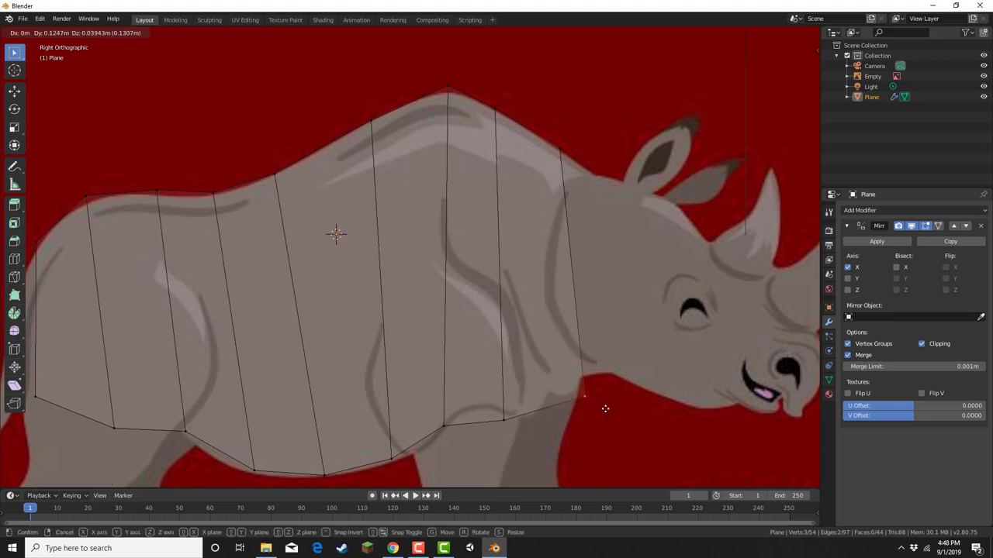
left_click(605, 408)
Extrude the torso's front edge loop forward twice over the neck and head
left_click_drag(547, 121, 728, 456)
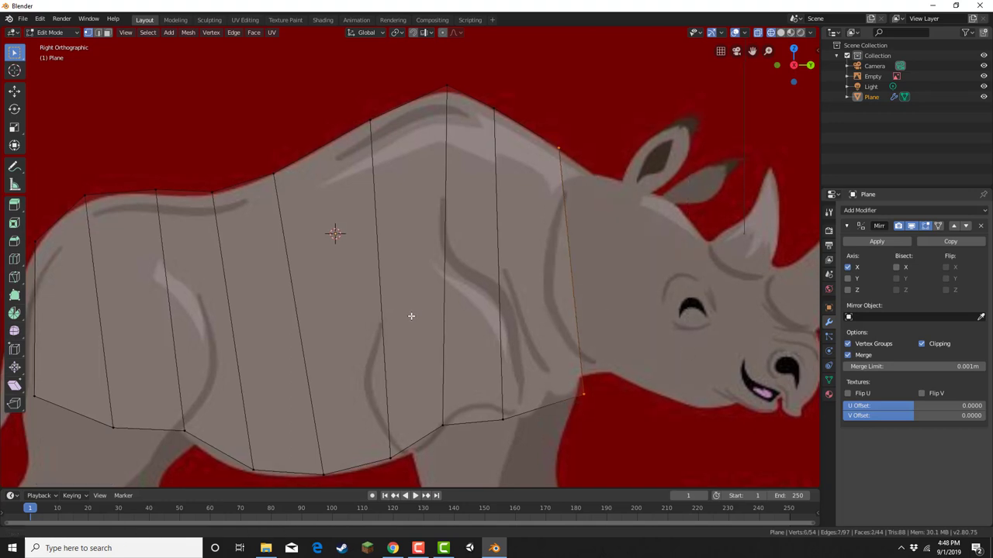
scroll(411, 316, "down", 5, "ctrl")
key("e")
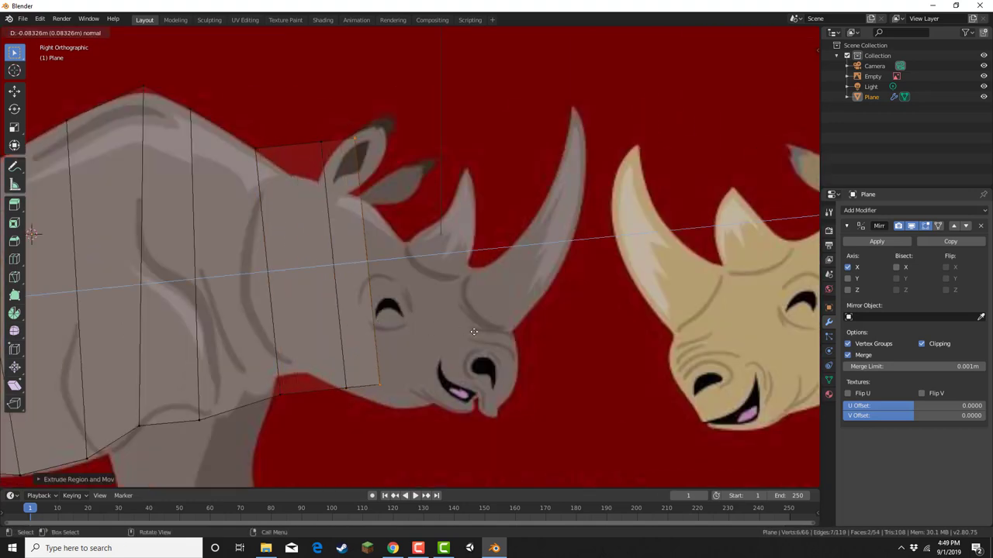
left_click(312, 209)
Move the upper vertices of the two new neck sections down onto the head outline below the ears
left_click_drag(306, 122, 333, 167)
key("g")
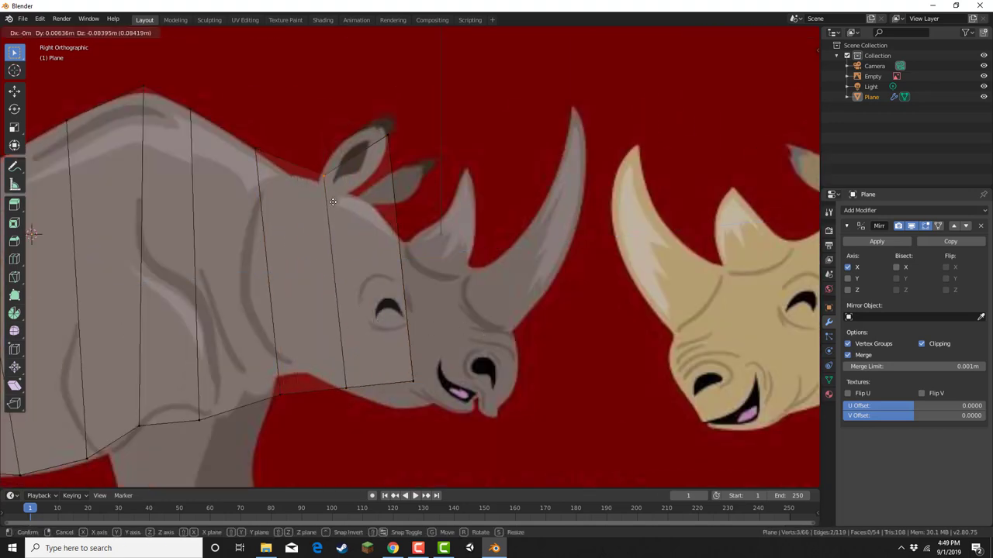
left_click(339, 214)
left_click_drag(375, 117, 405, 166)
key("g")
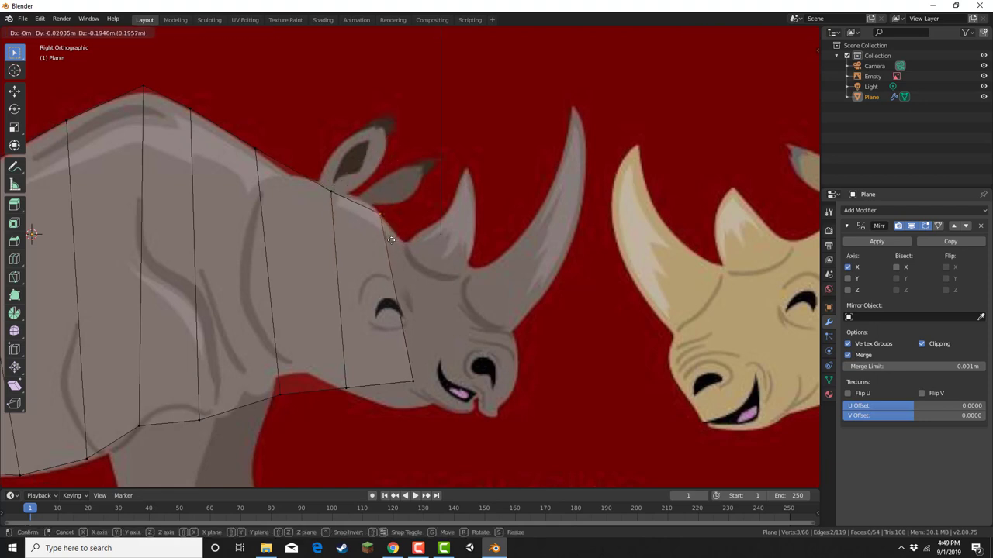
left_click(391, 240)
Move the lower vertices of the three front sections back onto the throat and jaw outline
left_click_drag(300, 370, 361, 405)
key("g")
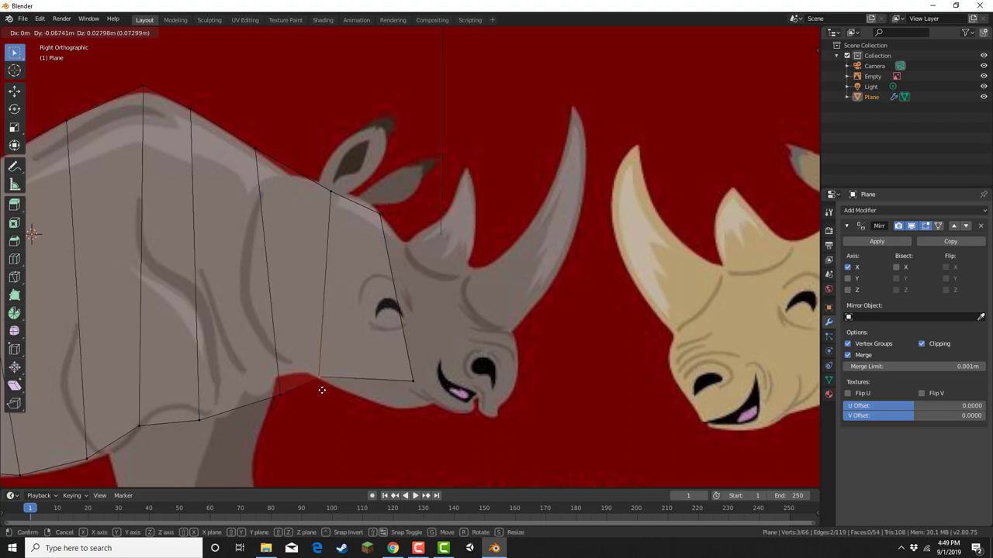
left_click(321, 390)
left_click_drag(266, 372, 307, 409)
key("g")
left_click(302, 389)
left_click_drag(302, 369, 328, 388)
key("g")
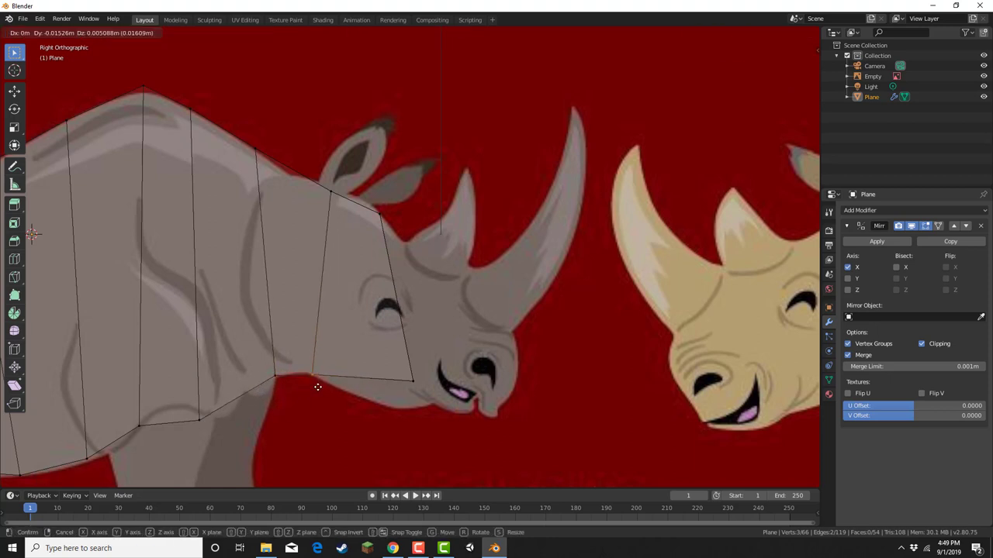
left_click(316, 383)
left_click_drag(359, 351, 425, 403)
key("g")
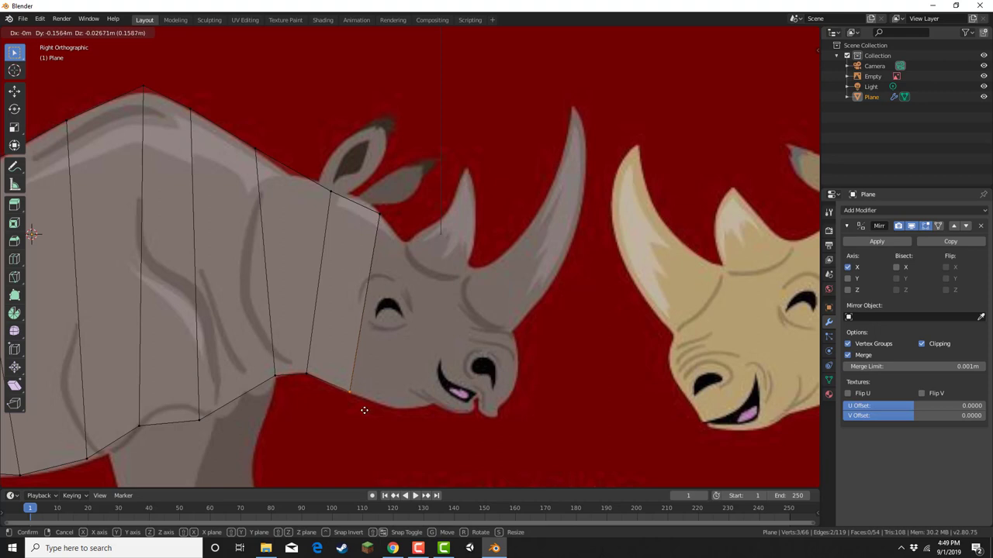
left_click(364, 410)
Extrude the front edge loop behind the eye forward twice across the face toward the nose
left_click_drag(430, 180, 340, 408)
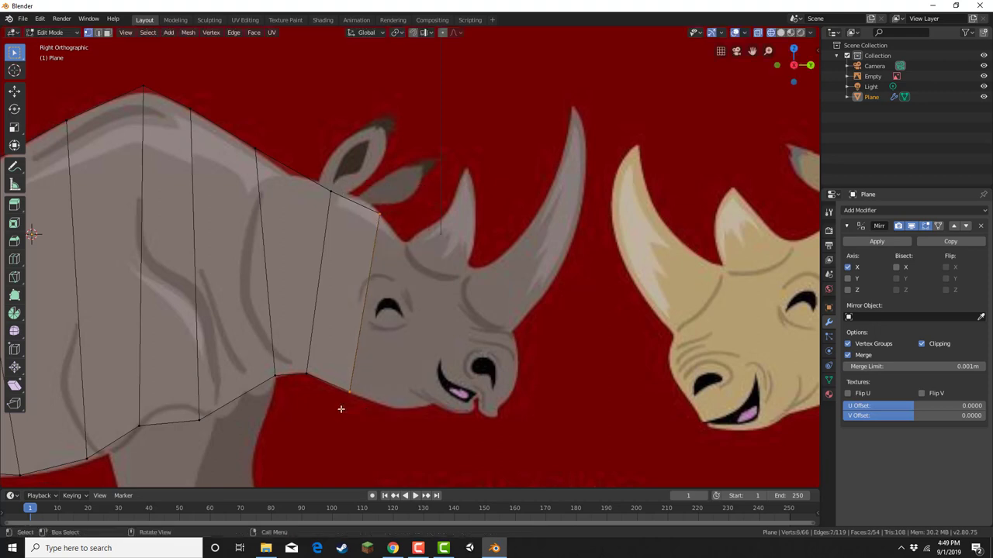
key("e")
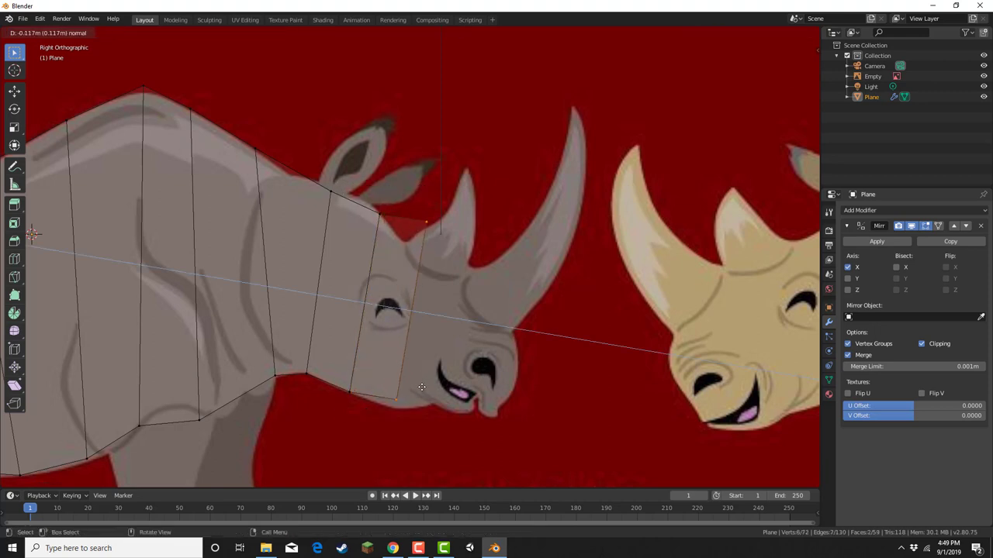
left_click(502, 414)
Fit the first new face section to the head, with its lower vertices on the jaw and upper vertices at the rear horn's base
left_click_drag(345, 389, 415, 414)
key("g")
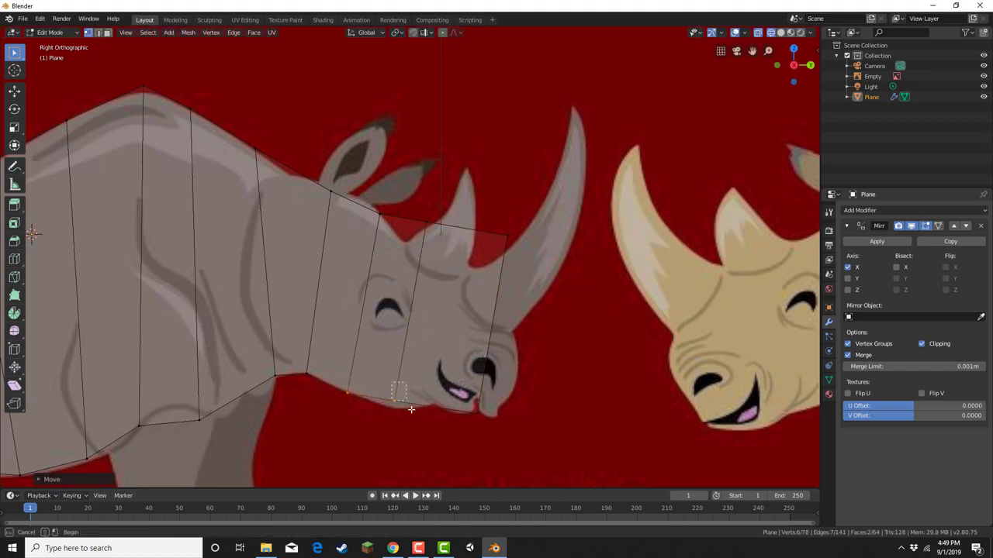
left_click(405, 418)
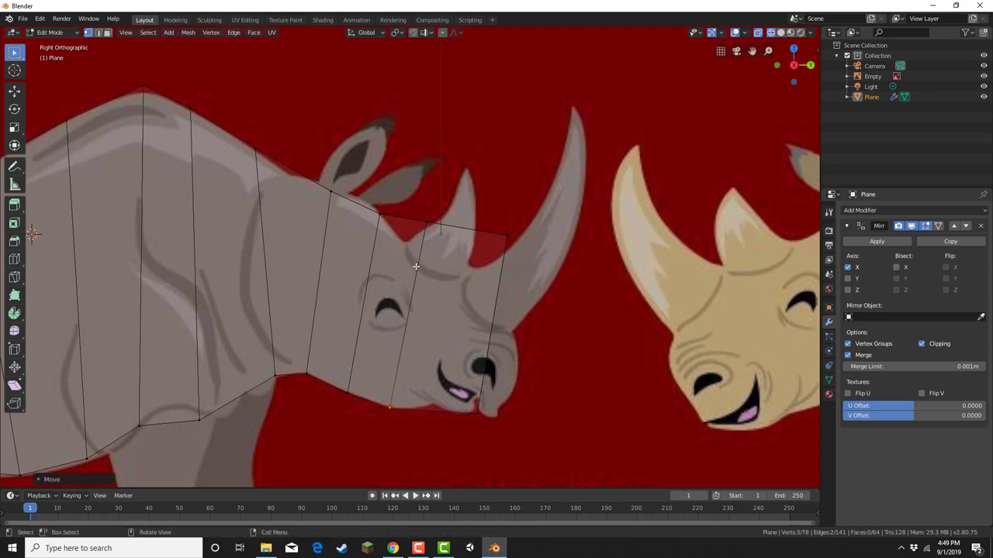
left_click_drag(392, 183, 439, 231)
key("g")
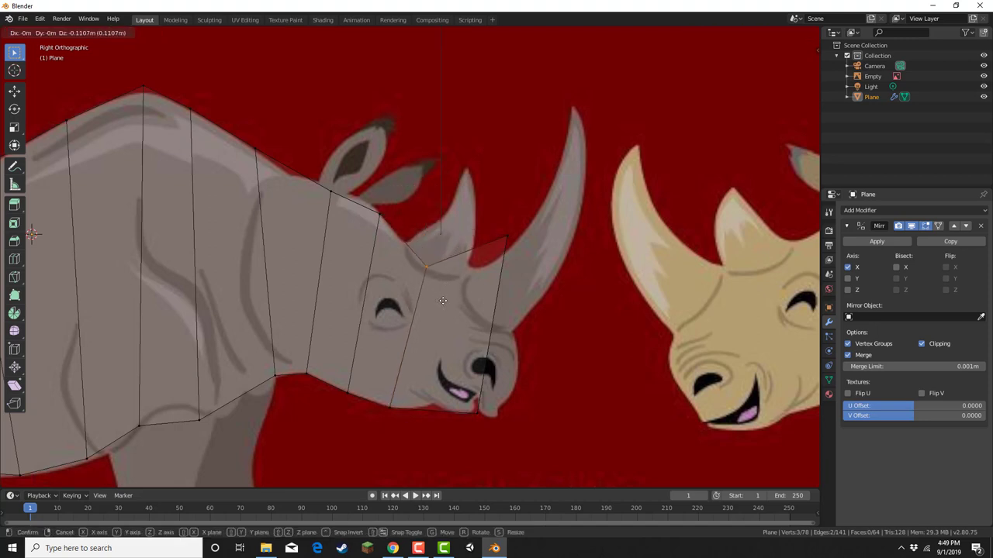
left_click(444, 299)
Move the frontmost section's upper vertices to the front horn's base and its lower vertices back to the chin below the mouth
left_click_drag(494, 230, 511, 264)
key("g")
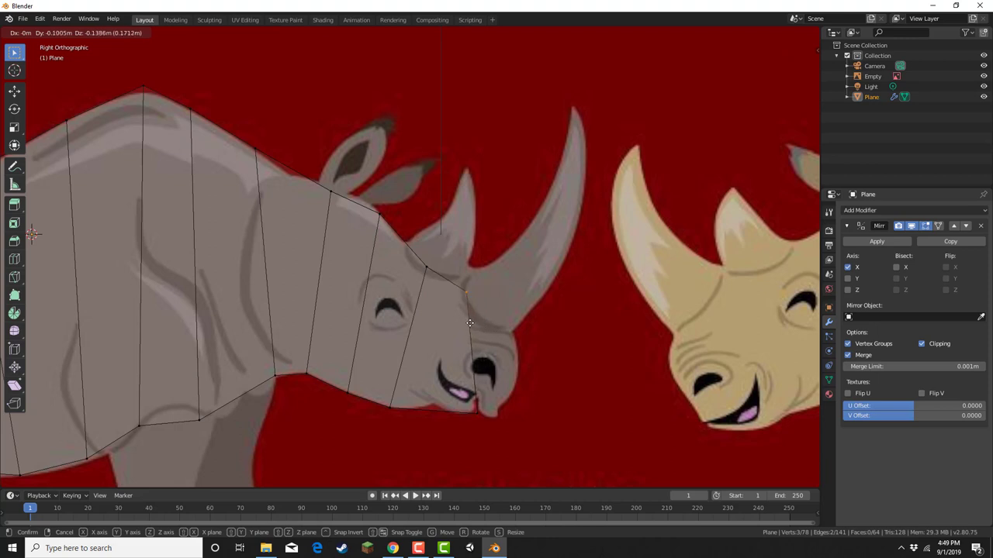
left_click(466, 318)
left_click_drag(464, 341, 508, 429)
key("g")
left_click(468, 416)
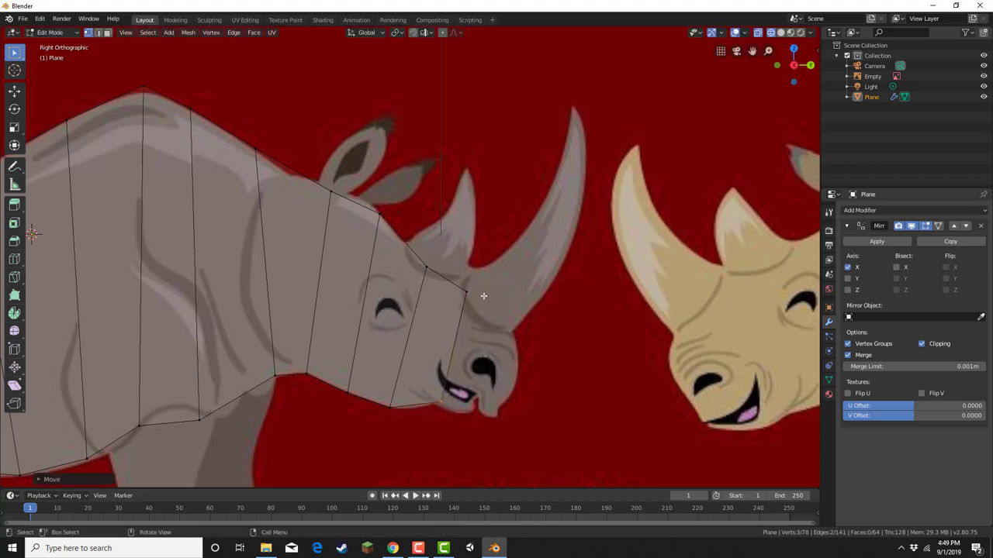
Extrude the front edge loop to the snout tip and fit its upper and lower vertices to the nose and upper lip
left_click_drag(484, 280, 421, 421)
key("e")
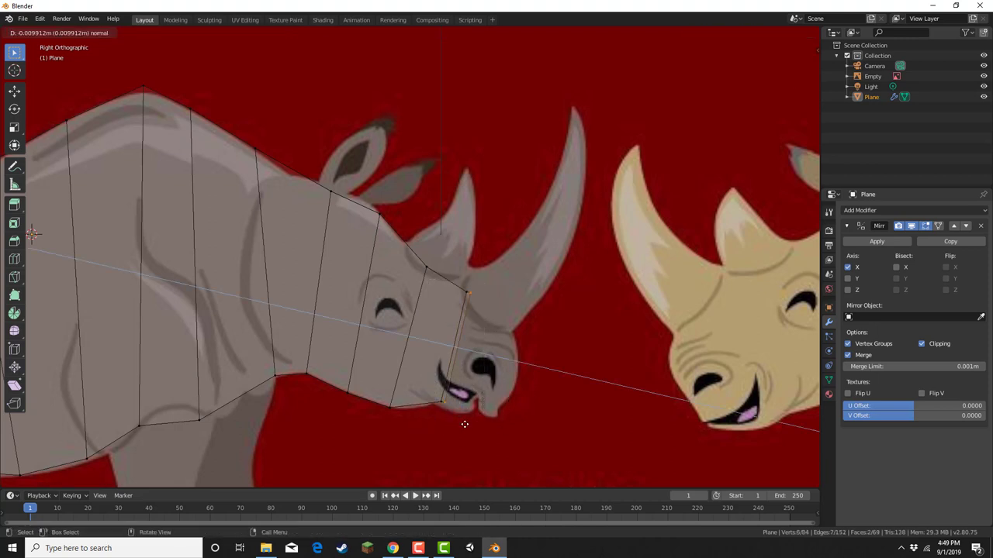
left_click(514, 446)
left_click_drag(518, 273, 565, 351)
key("g")
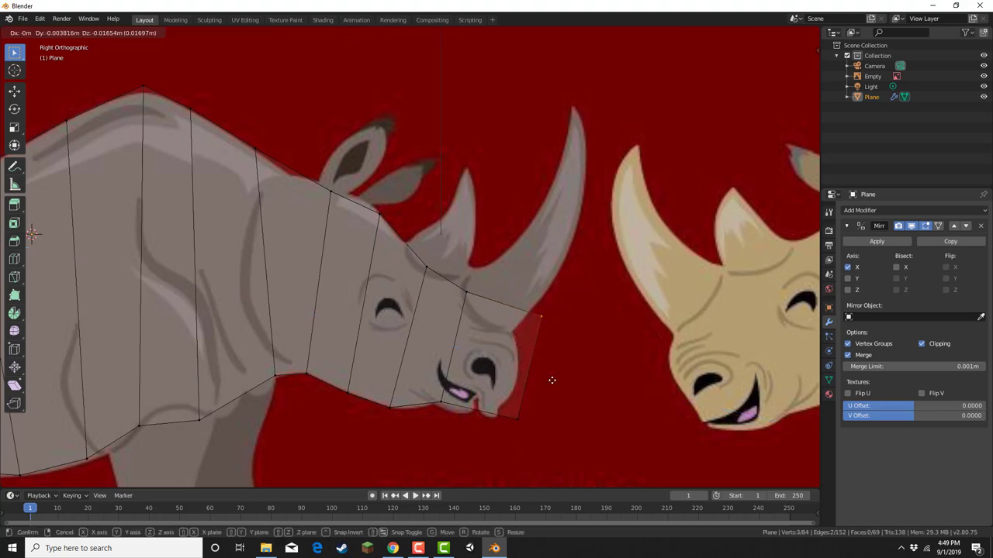
left_click(546, 404)
left_click_drag(526, 445, 565, 464)
key("g")
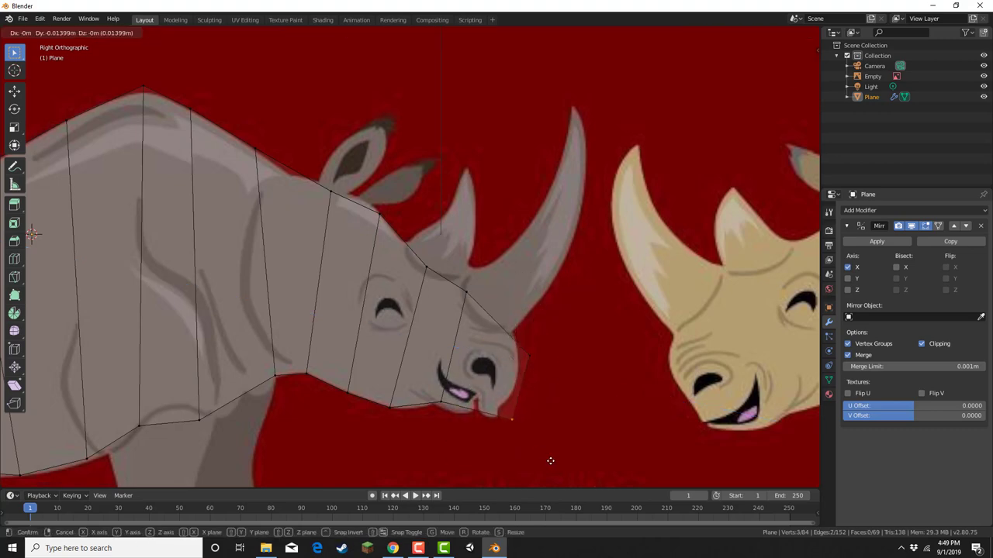
left_click(538, 460)
Extrude the rearmost edge loop of the body backward over the base of the tail
middle_click_drag(452, 364, 818, 342, "shift")
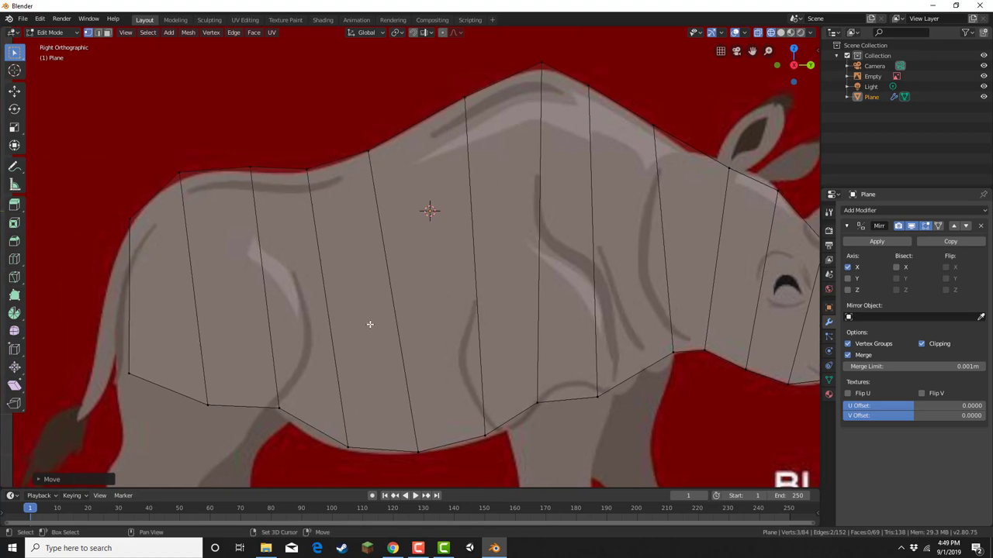
middle_click_drag(370, 324, 500, 307, "shift")
left_click_drag(240, 159, 299, 390)
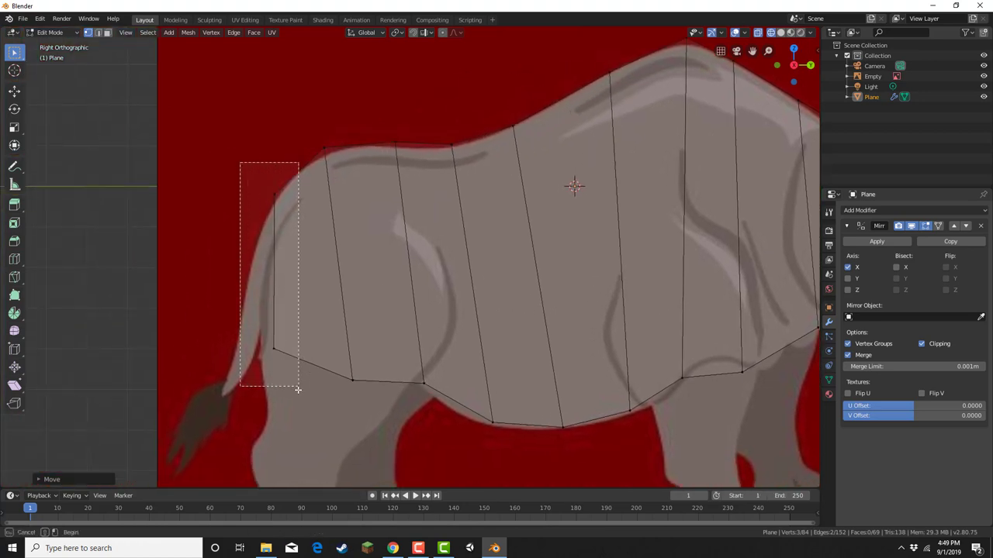
key("e")
left_click(243, 347)
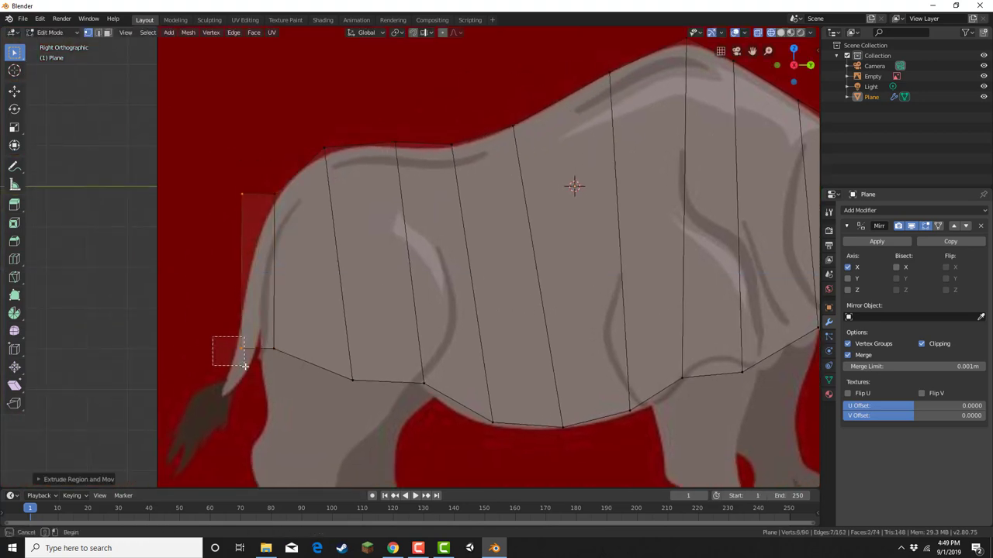
Fit the tail-base section by raising the last two sections' lower vertices and lowering the end's upper vertices onto the tail outline
left_click_drag(244, 366, 246, 366)
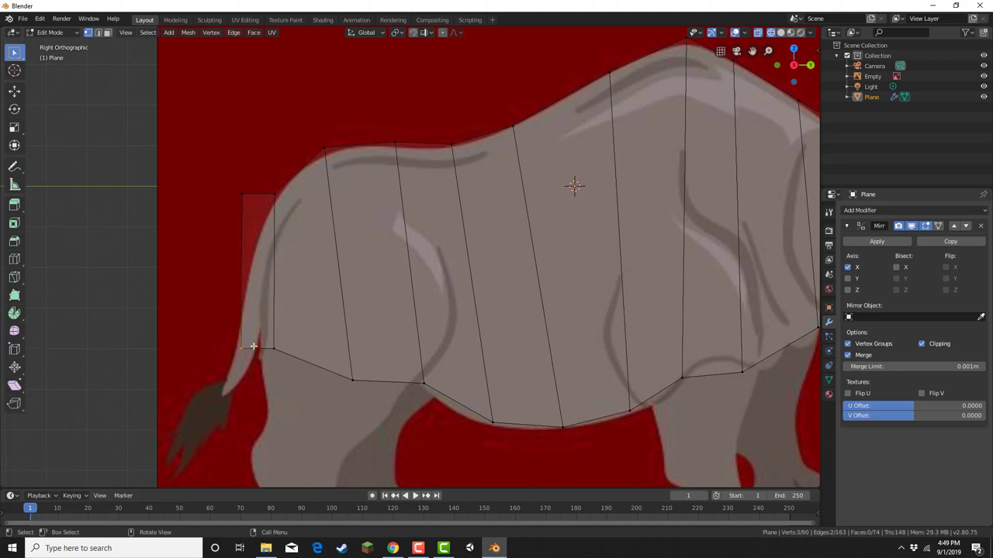
key("g")
left_click(268, 286)
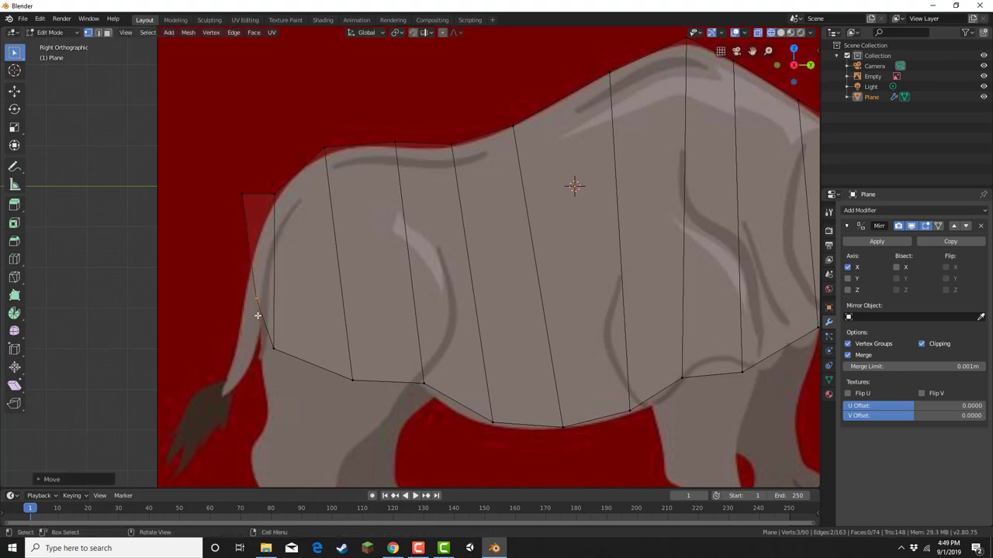
left_click_drag(257, 316, 292, 357)
key("g")
left_click(298, 304)
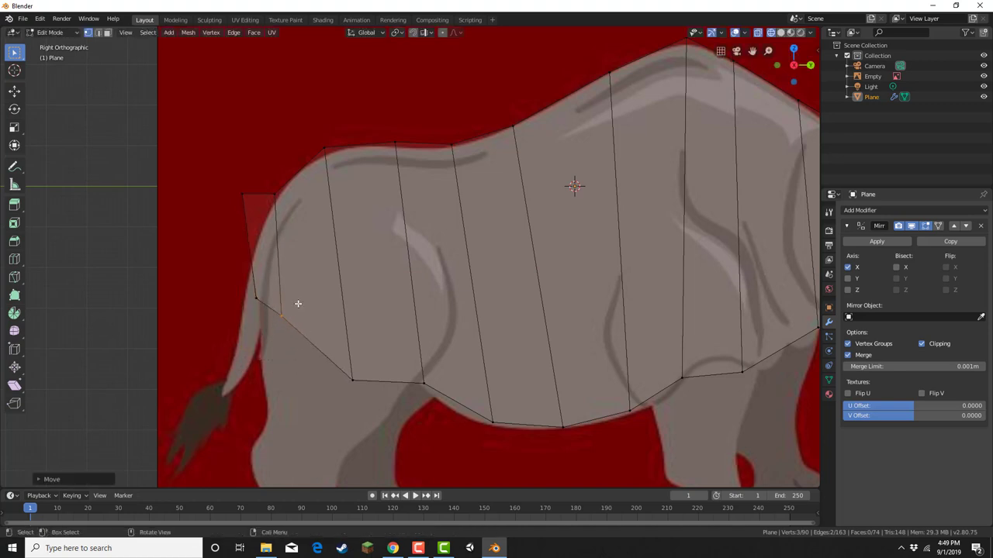
left_click(251, 215)
key("g")
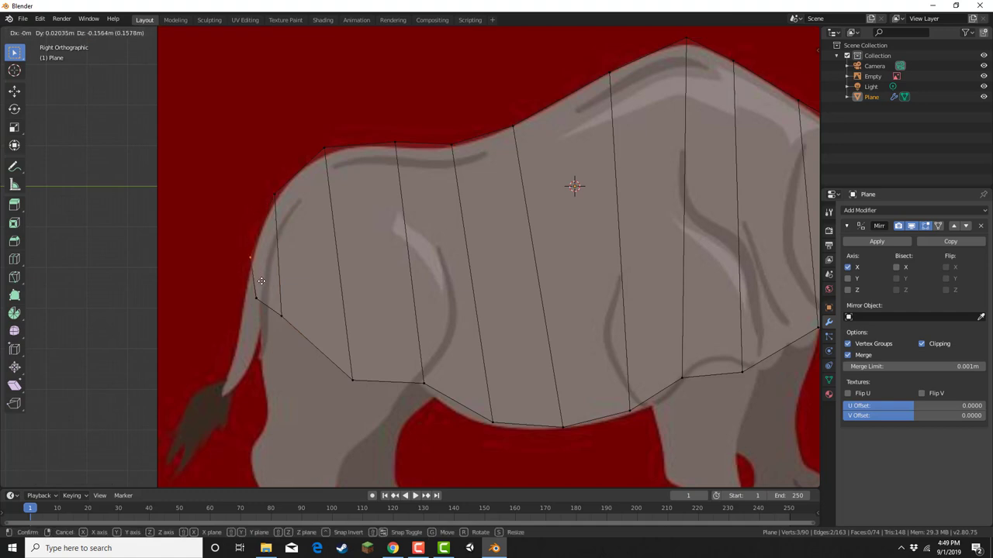
left_click(262, 281)
Extrude the rear end section downward along the upper part of the tail
left_click_drag(242, 231, 268, 305)
middle_click_drag(268, 348, 389, 319, "shift")
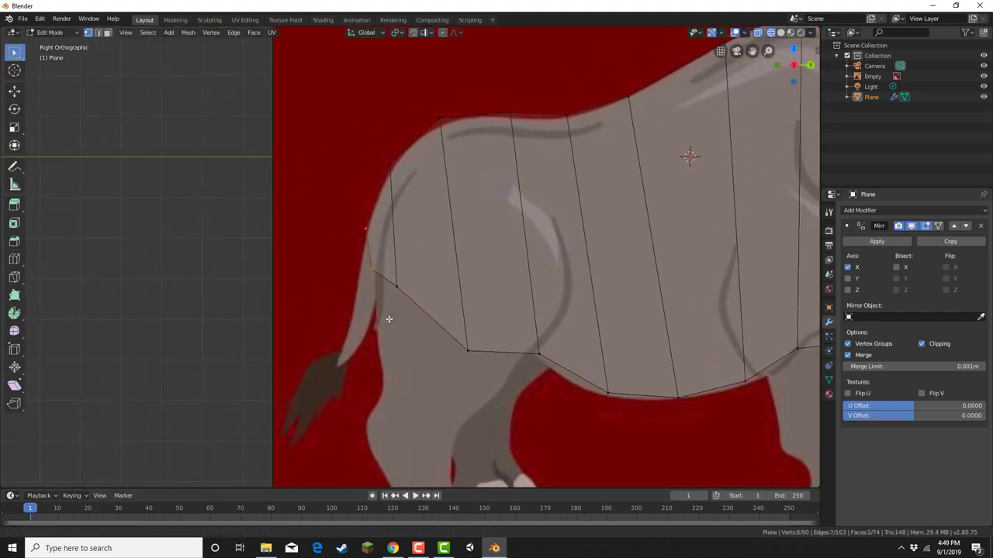
scroll(389, 319, "up", 4)
key("e")
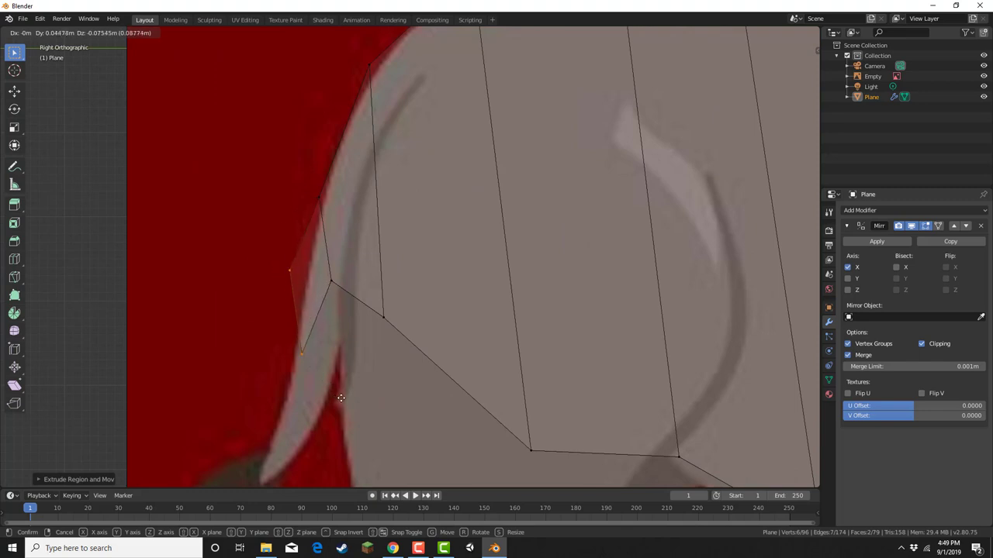
left_click(344, 400)
Fit the first tail segment's vertices to the tail's outer and inner edges, shifting the joint vertex toward the rump
left_click_drag(322, 261, 349, 298)
key("g")
left_click(373, 321)
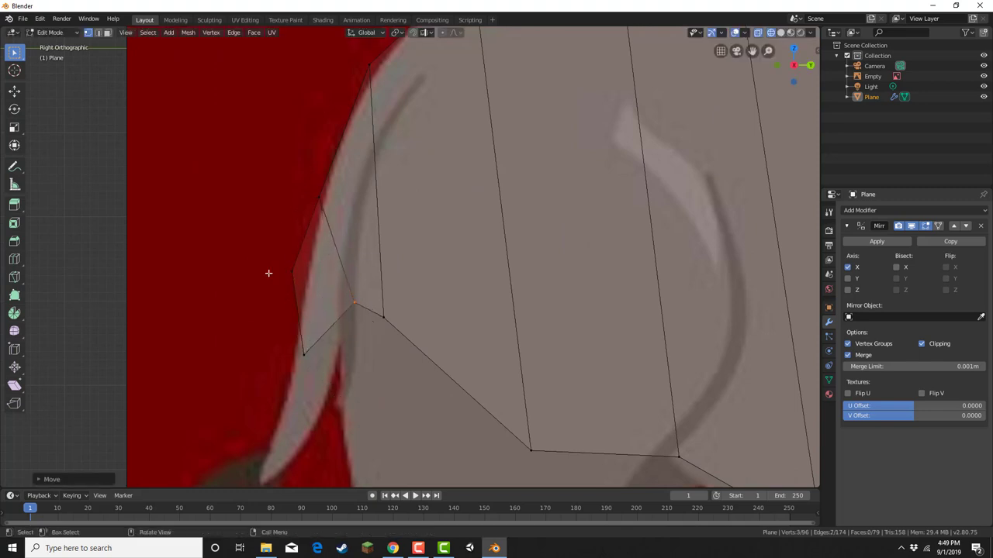
left_click_drag(266, 268, 299, 294)
key("g")
left_click(310, 307)
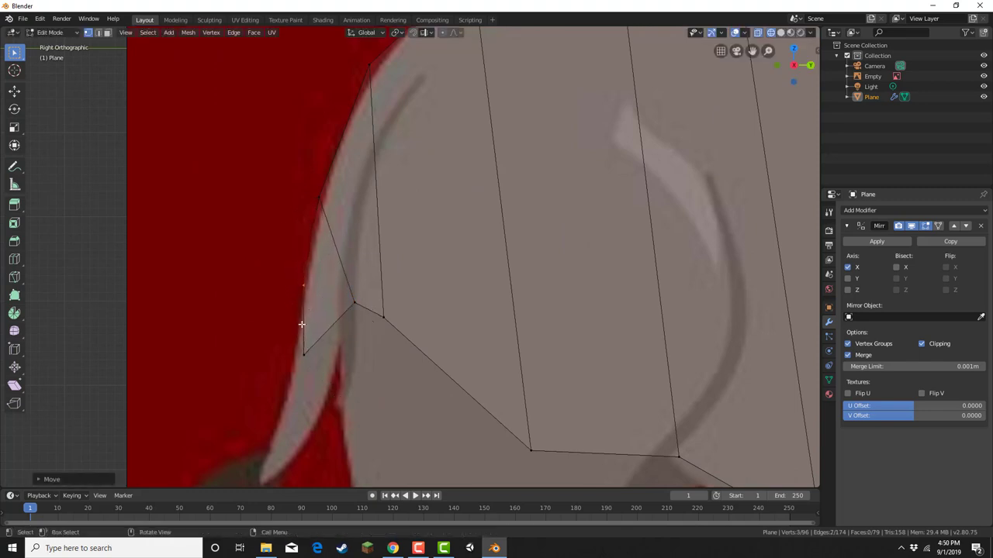
left_click_drag(300, 339, 326, 369)
key("g")
left_click(355, 347)
Extrude the tail's end loop twice further down, placing each new segment over the tail in the picture
left_click_drag(279, 262, 346, 359)
key("e")
left_click(289, 394)
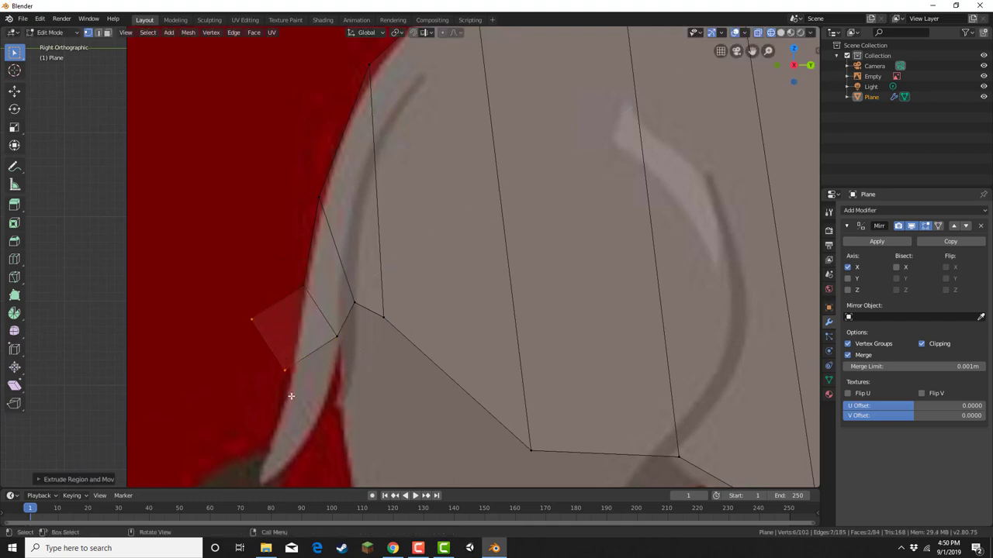
key("g")
left_click(330, 430)
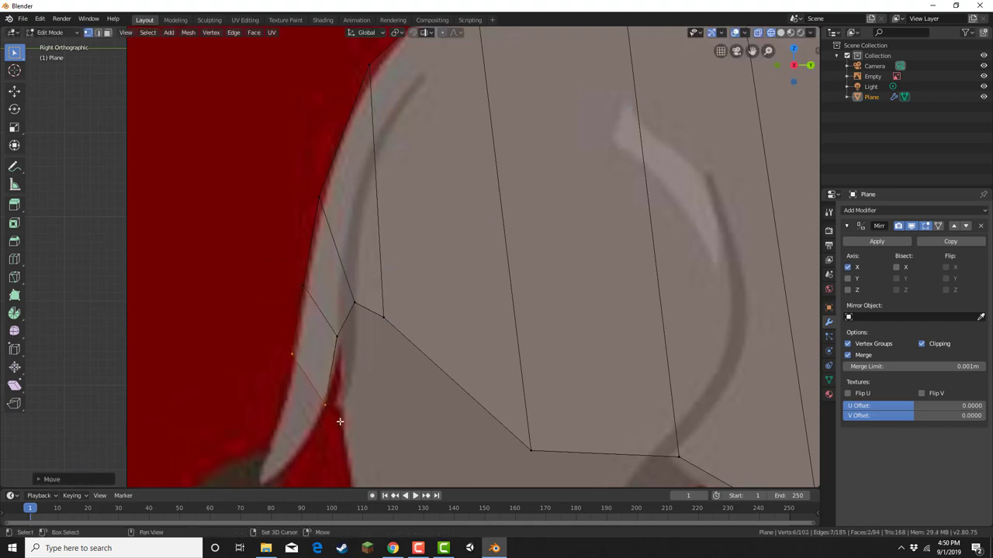
middle_click_drag(340, 421, 443, 255, "shift")
key("e")
left_click(372, 231)
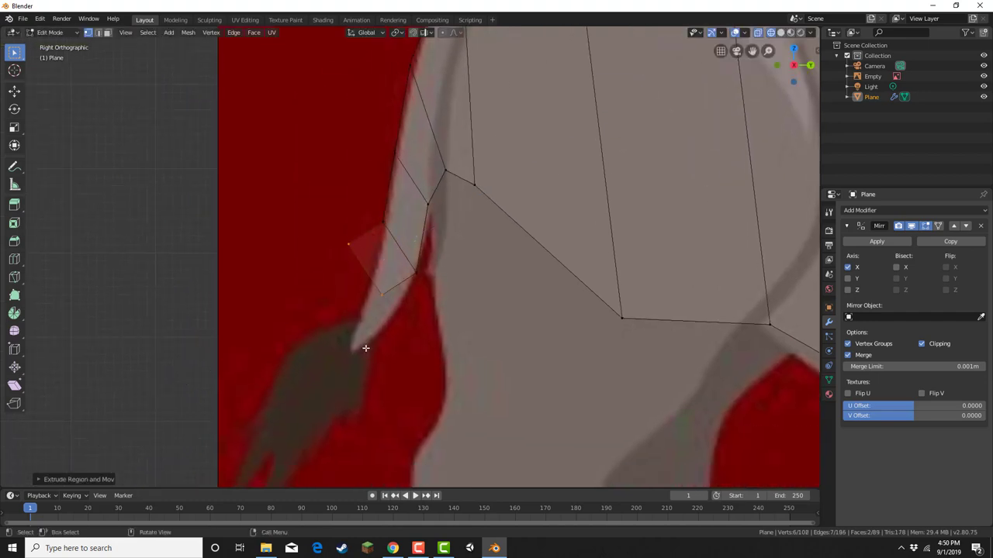
key("g")
left_click(388, 376)
Extrude the tail's end loop two more times down into the dark tuft
key("e")
left_click(348, 410)
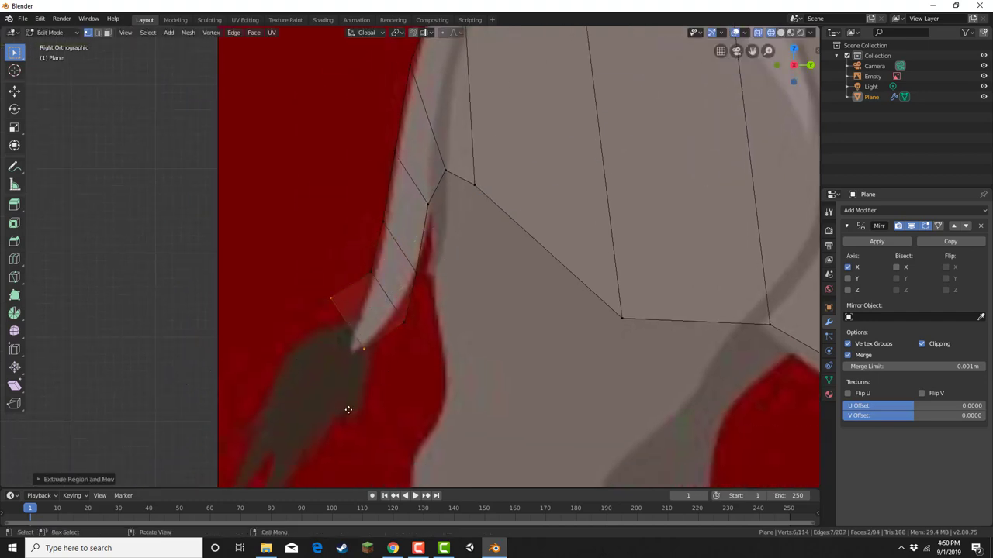
key("e")
left_click(312, 439)
Move the vertices around the tail's lower end inward so the last segment narrows to the tail outline
left_click(336, 305)
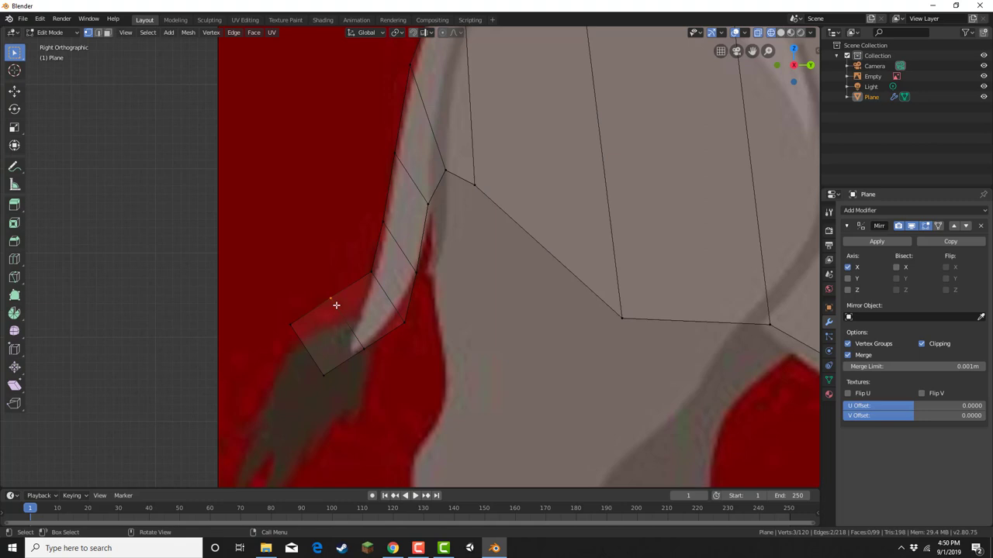
key("g")
left_click(388, 295)
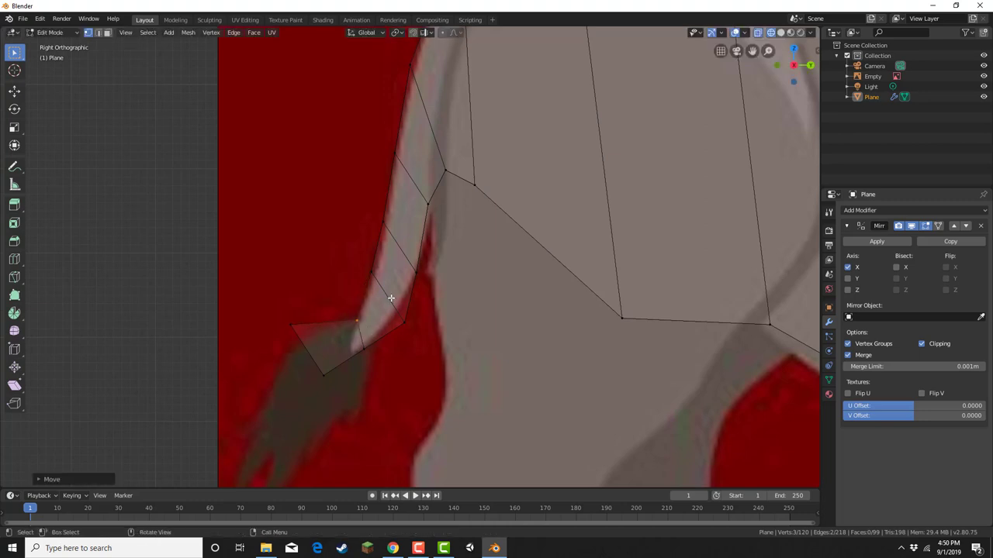
key("g")
left_click(416, 324)
Fit the first tuft segment's vertices to the tuft's outer and inner edges, widening it from the tail's end
left_click(290, 324)
key("g")
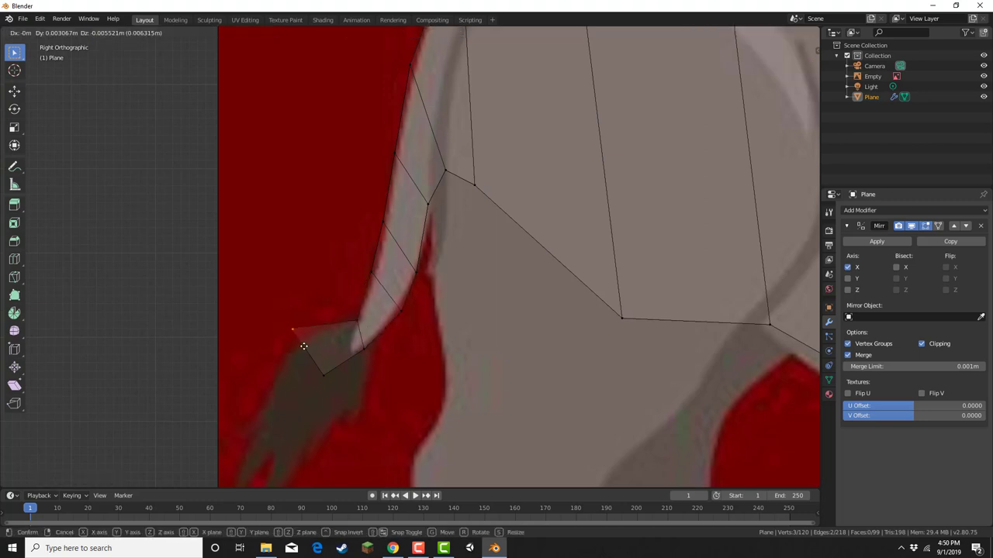
left_click(301, 338)
left_click(323, 375)
key("g")
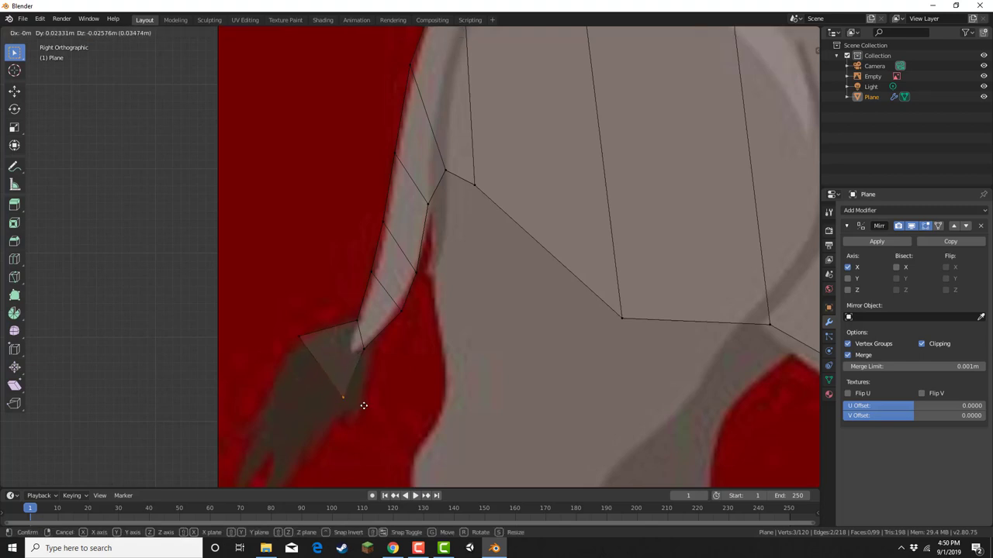
left_click(366, 402)
left_click(363, 346)
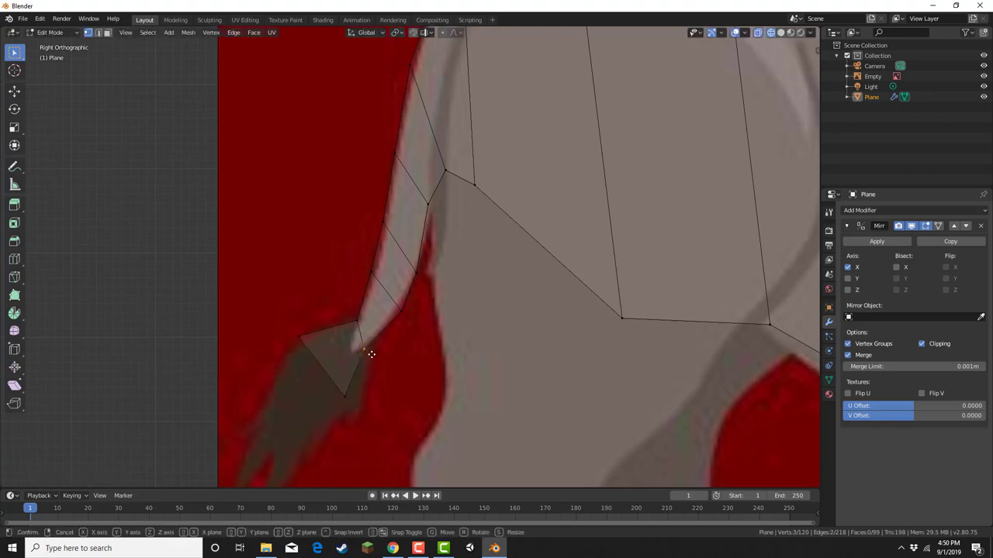
key("g")
left_click(372, 354)
left_click_drag(330, 390, 369, 429)
key("g")
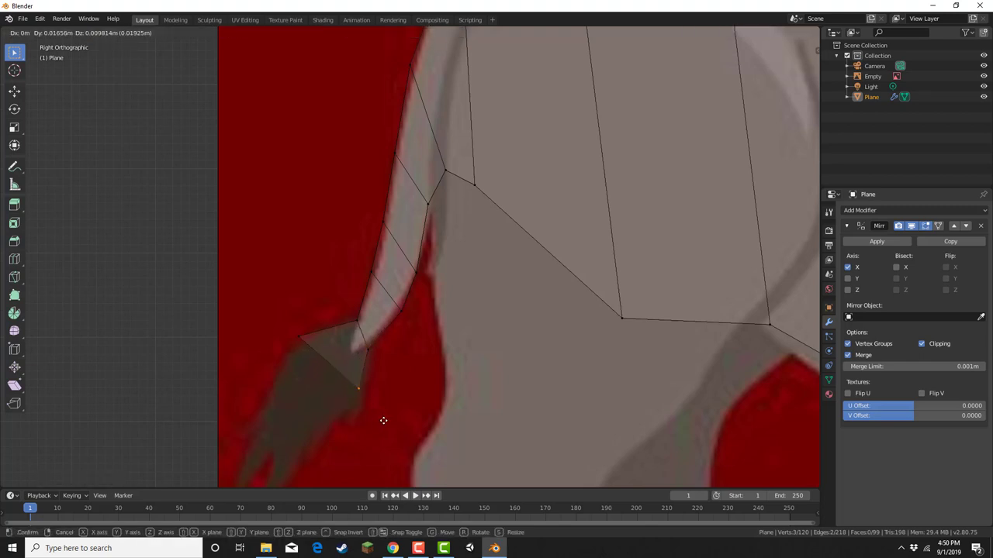
left_click(366, 392)
Extrude the tuft's end loop three times down toward the tips of the hair
left_click_drag(284, 325, 368, 449)
middle_click_drag(348, 405, 399, 332, "shift")
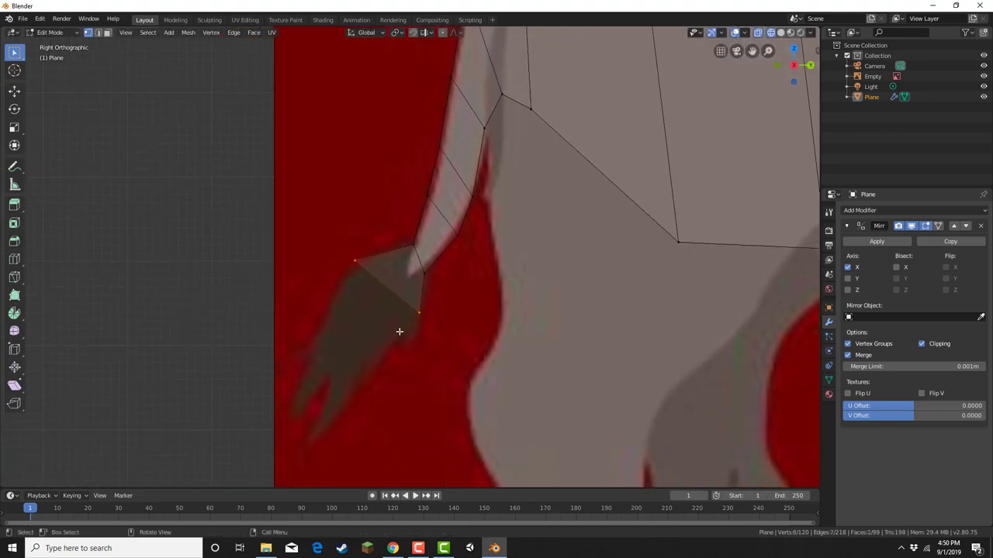
key("e")
left_click(349, 372)
key("e")
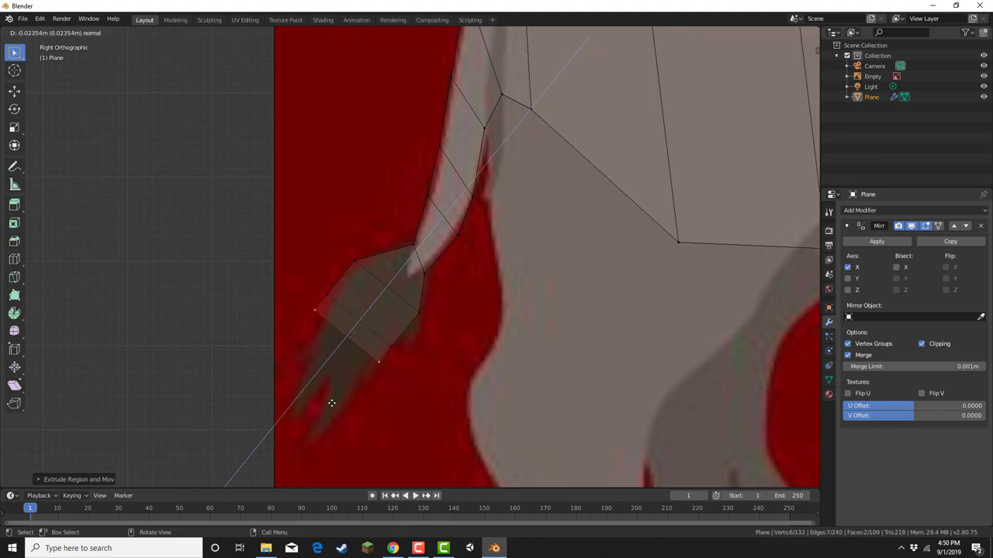
left_click(325, 417)
key("e")
left_click(301, 461)
Move the lower tuft segments' vertices onto the tuft's outer and inner edges
left_click_drag(273, 306, 316, 351)
key("g")
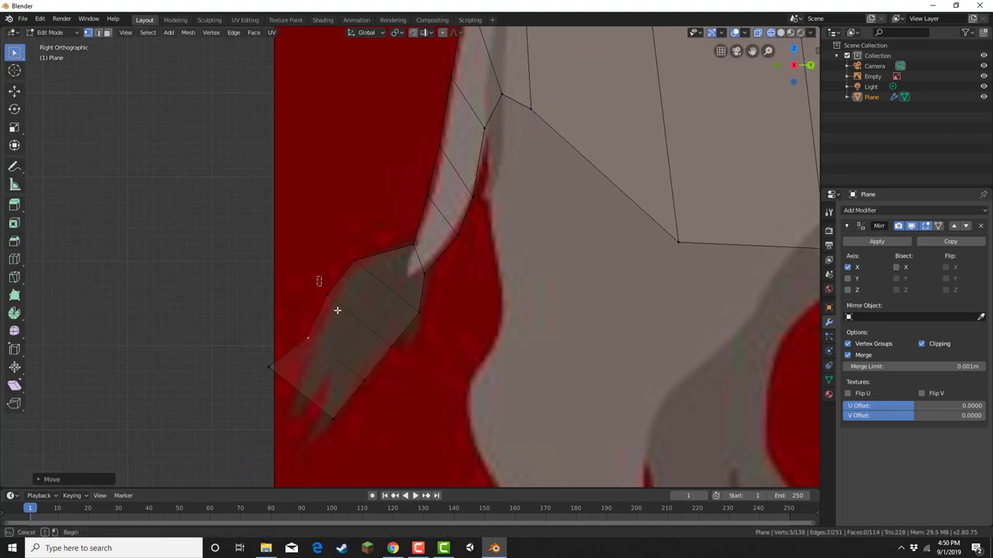
left_click(338, 311)
left_click_drag(248, 354, 349, 424)
key("g")
left_click(301, 400)
key("g")
left_click(356, 428)
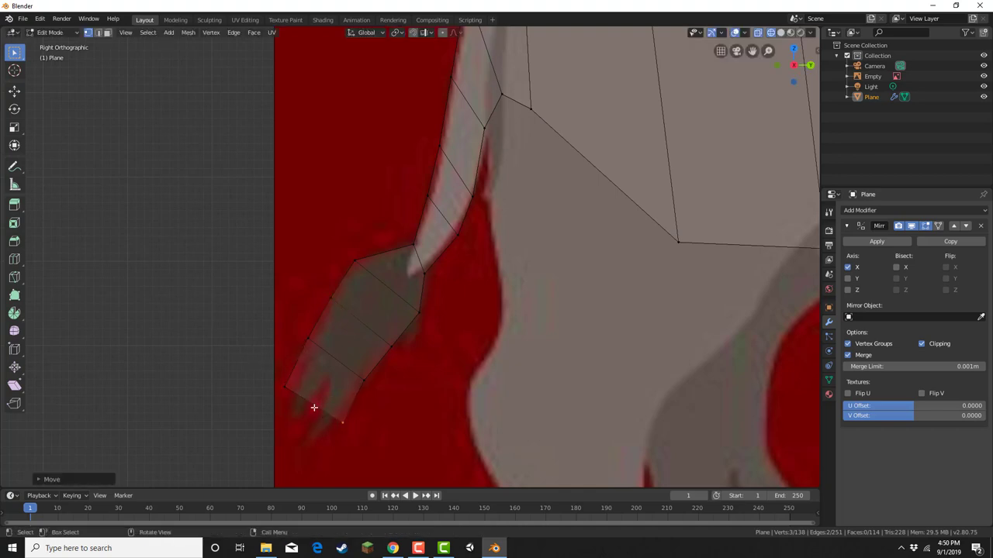
Extrude one last tuft segment and place it over the tips of the tail hair
left_click_drag(277, 375, 349, 436)
key("e")
left_click(335, 433)
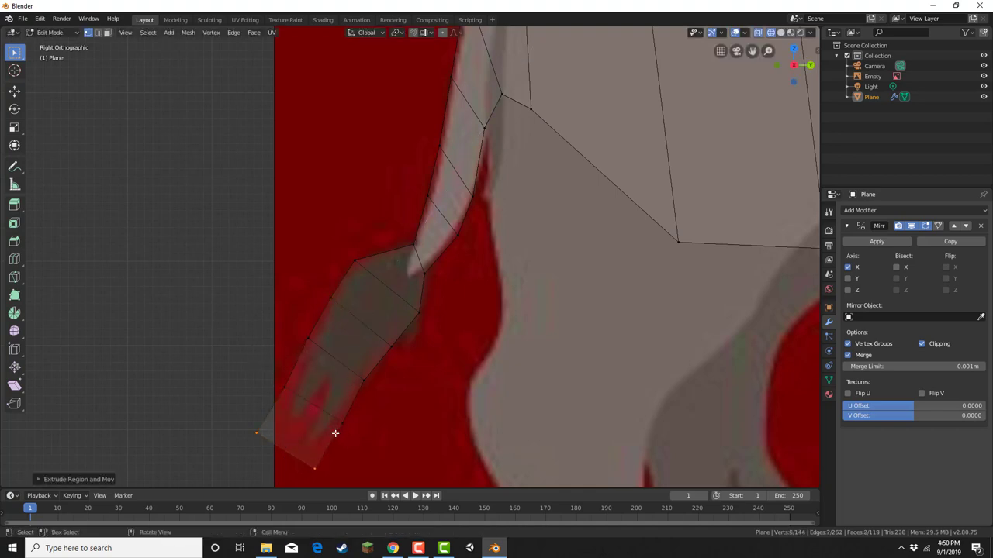
key("g")
left_click(348, 426)
Extrude the face on top of the head beneath the ear outward and return to the right orthographic view
scroll(401, 339, "down", 4)
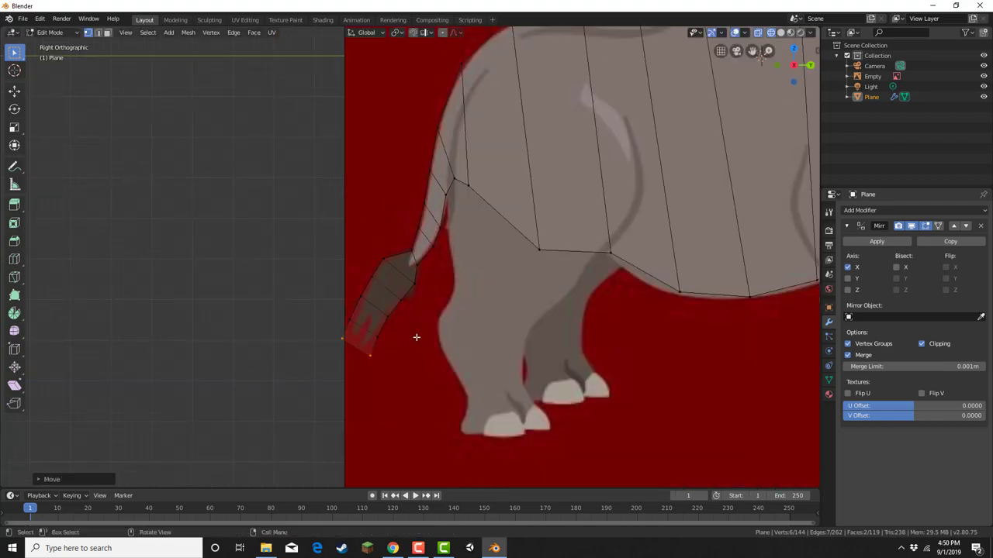
scroll(419, 337, "down", 1)
middle_click_drag(556, 331, 186, 372, "shift")
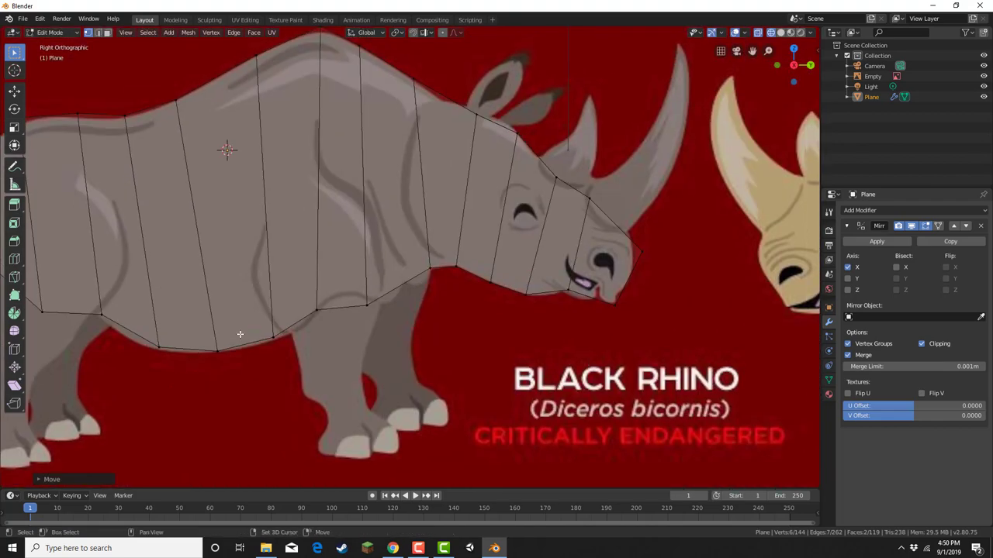
middle_click_drag(441, 223, 329, 304, "shift")
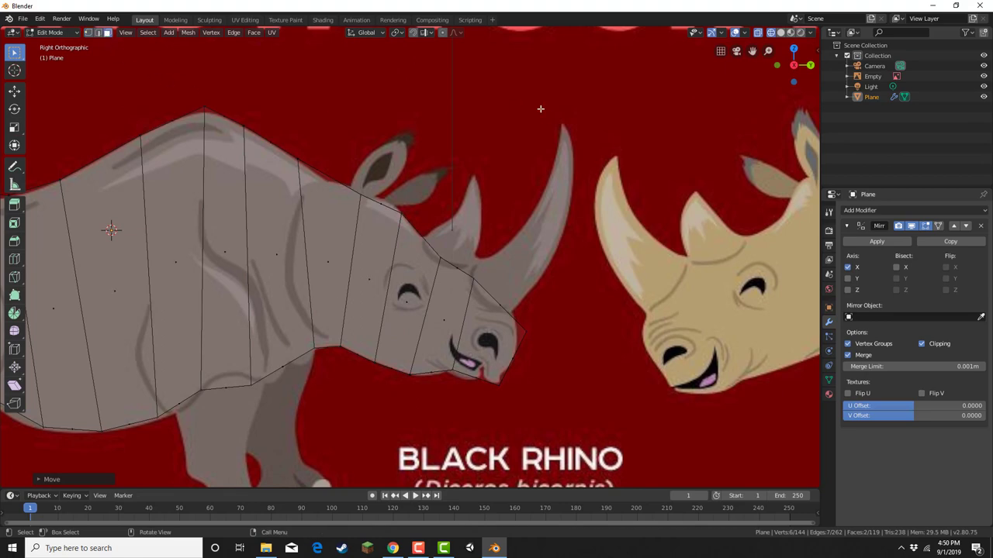
middle_click_drag(540, 108, 532, 155)
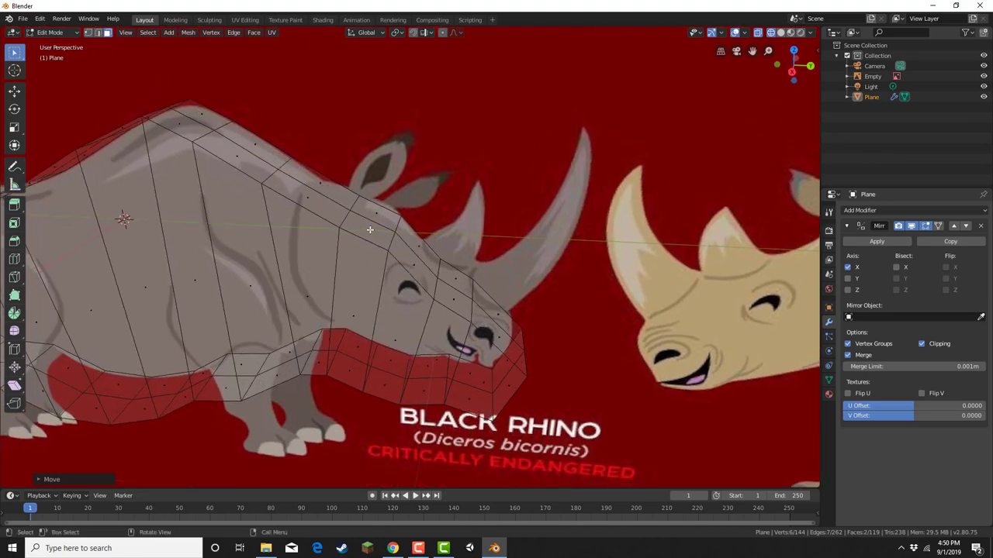
left_click(370, 229)
key("e")
left_click(783, 108)
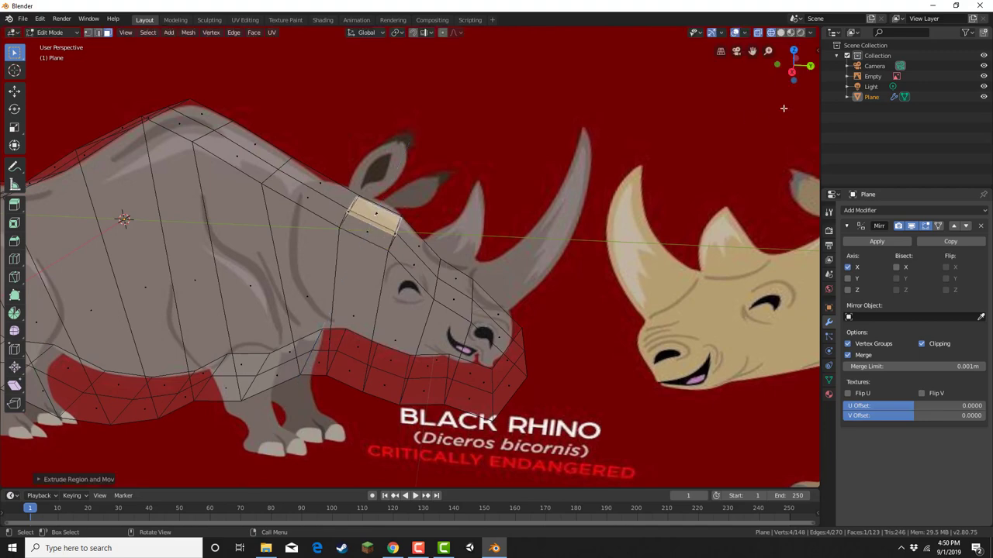
left_click(791, 72)
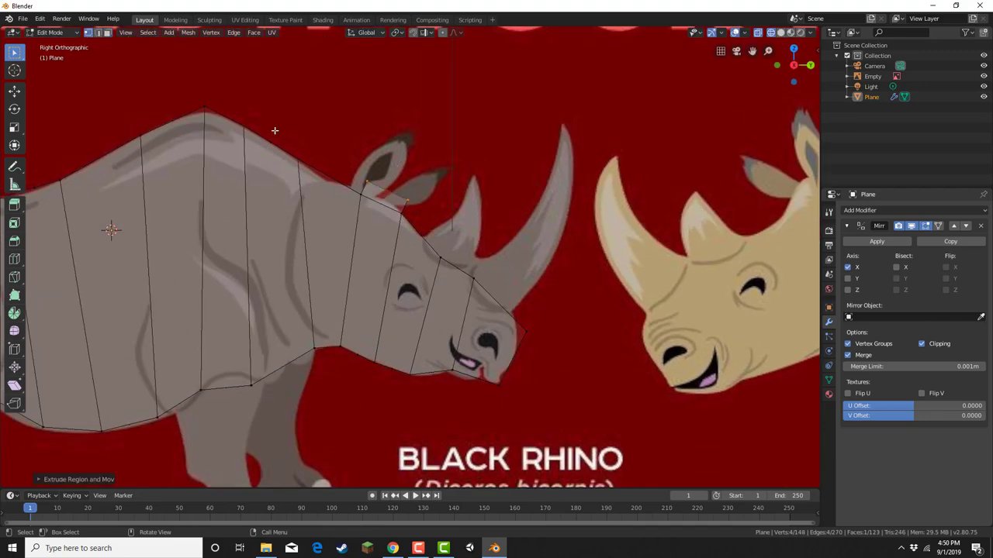
Move the upper neck vertex and the ear's rear base vertex onto the outline of the reference rhino
middle_click_drag(435, 179, 534, 269, "shift")
scroll(534, 269, "up", 2)
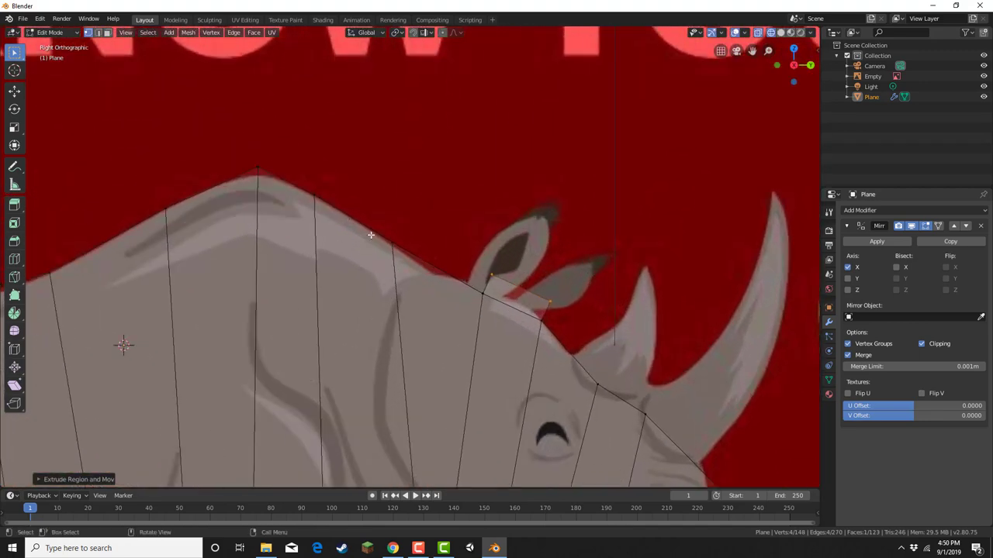
left_click_drag(355, 220, 486, 309)
key("g")
left_click(390, 256)
key("g")
left_click(469, 302)
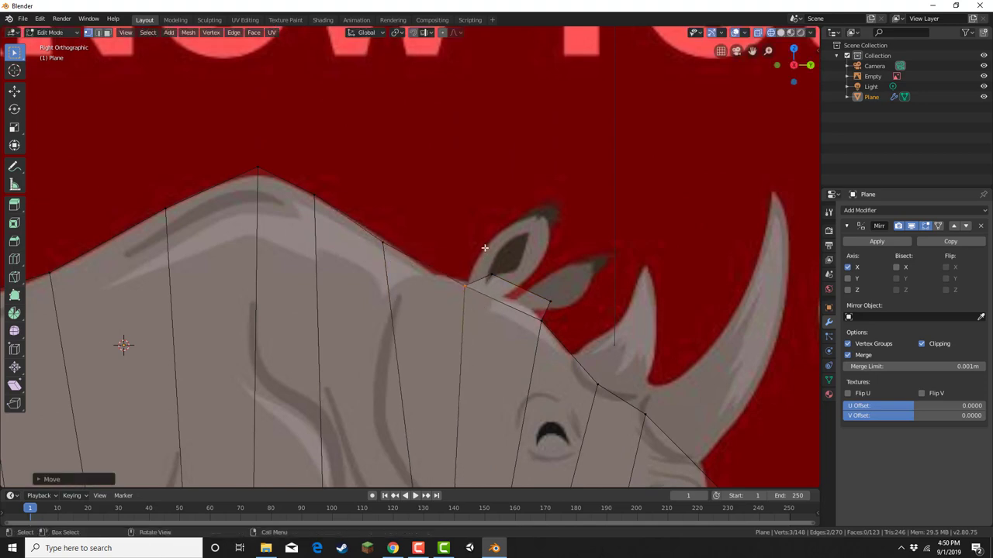
Move the extruded ear segment's top vertices and the ear's front base vertex to fit the reference ear's base
key("g")
left_click_drag(483, 247, 566, 314)
left_click(496, 274)
key("g")
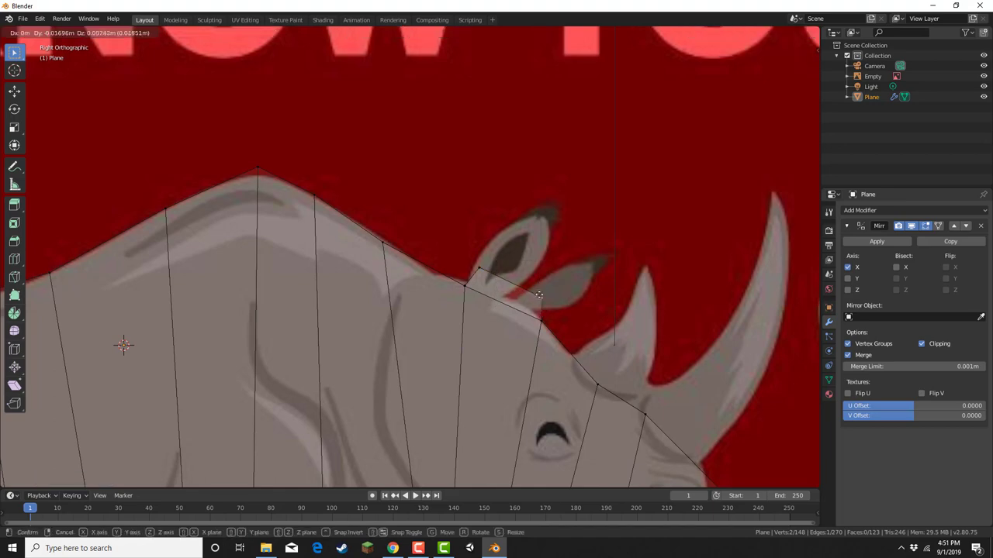
left_click(525, 290)
left_click(541, 320)
key("g")
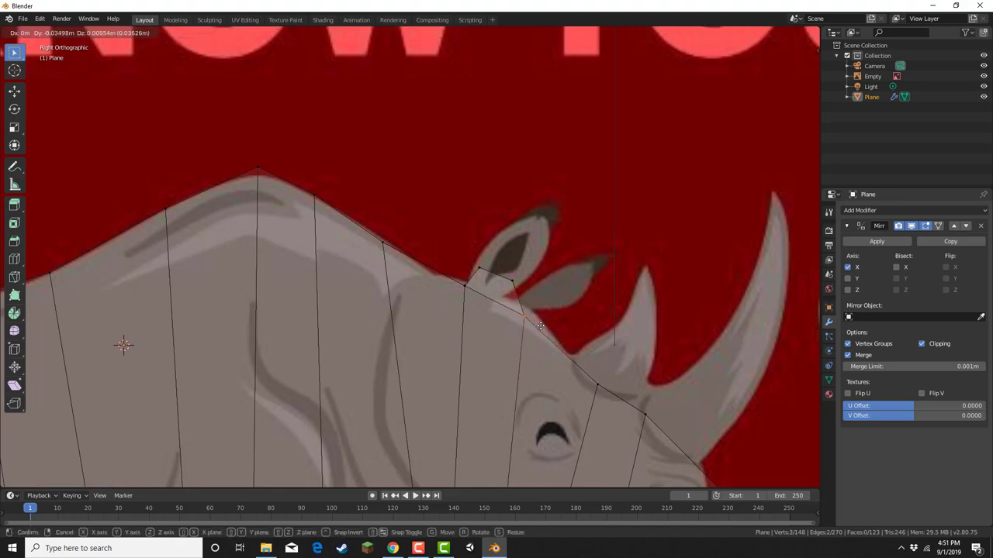
left_click(543, 318)
Extrude the ear's end face twice toward the middle of the reference ear
scroll(534, 290, "up", 3)
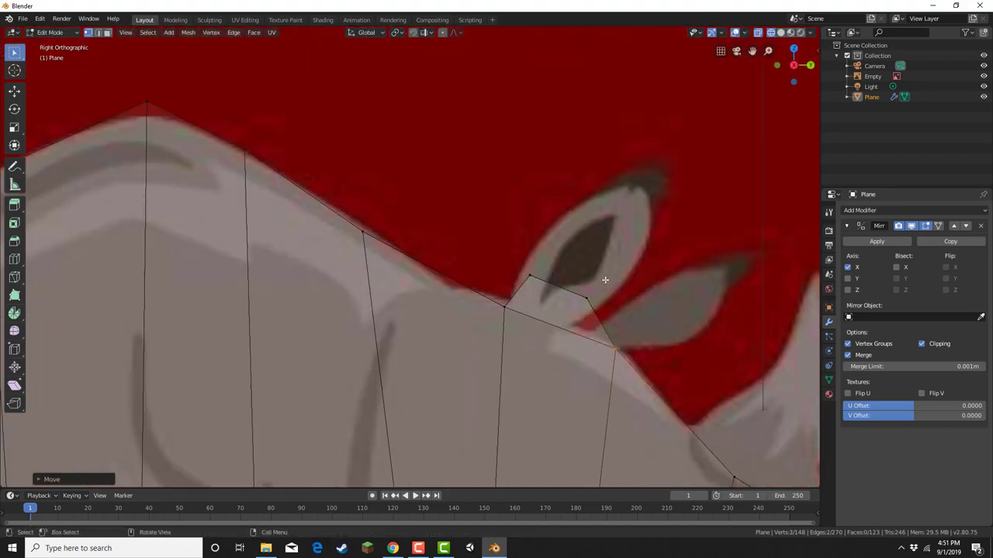
middle_click_drag(602, 276, 540, 279)
left_click(783, 66)
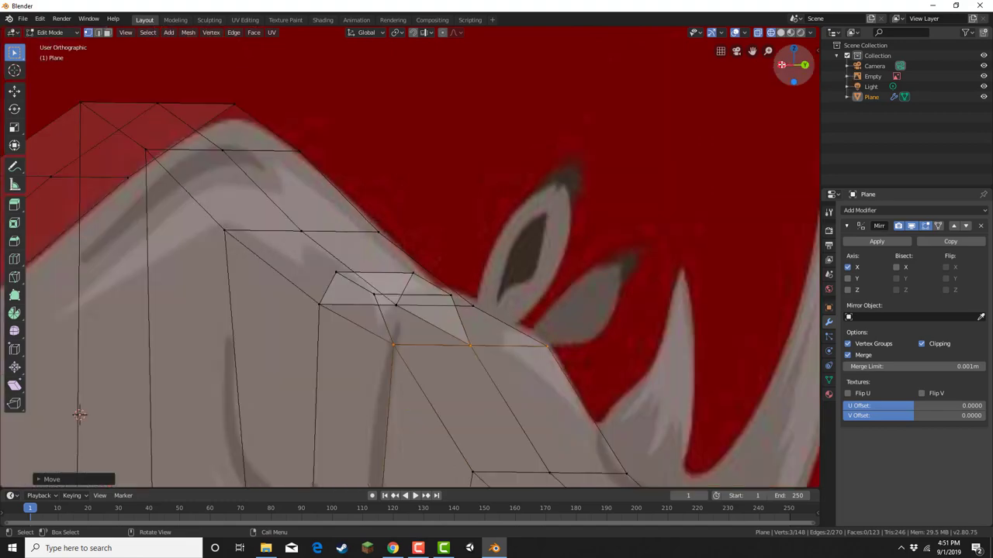
left_click(811, 65)
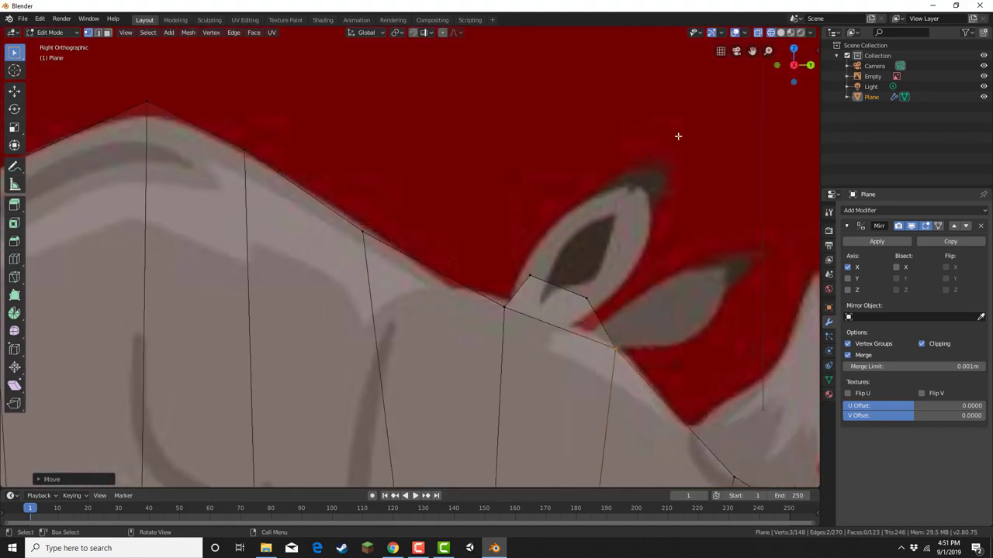
left_click_drag(511, 266, 614, 295)
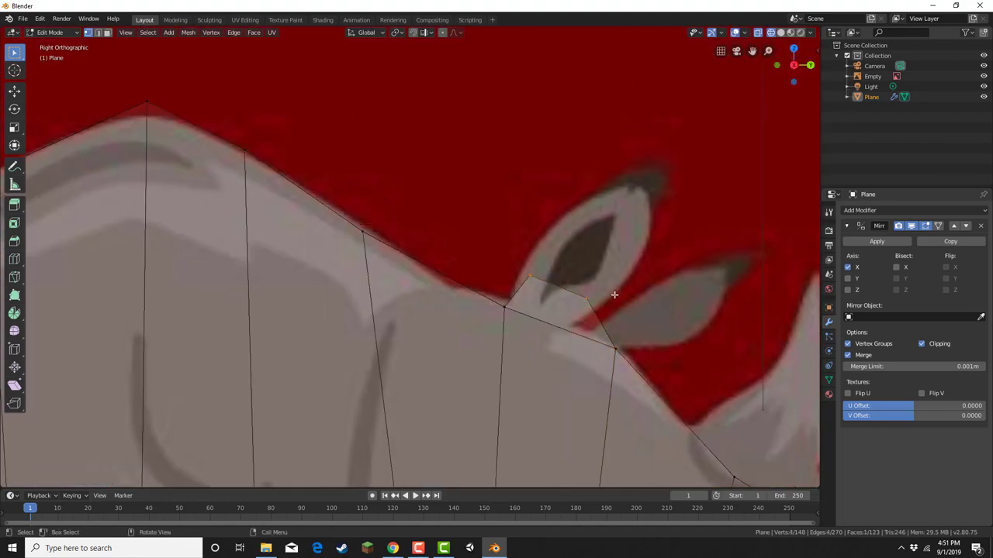
key("e")
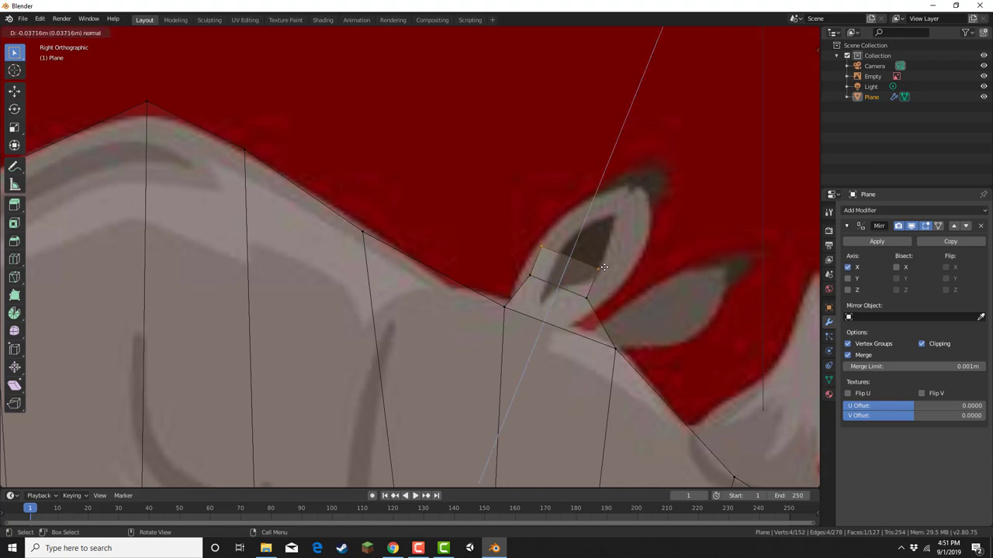
left_click(613, 258)
key("e")
left_click(640, 237)
Move the vertices along the ear's back edge onto the reference ear's outline
left_click(517, 273)
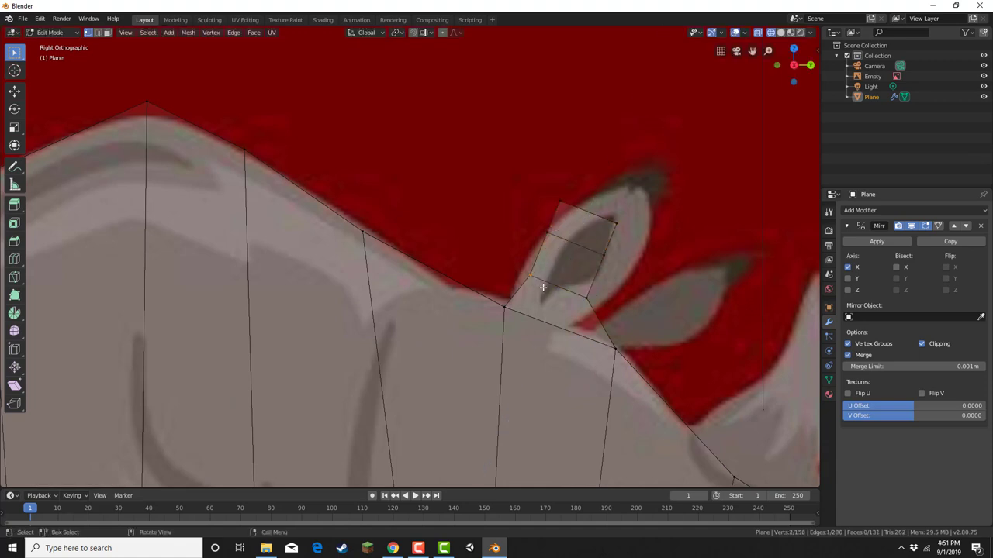
key("g")
left_click(534, 280)
left_click_drag(532, 216, 562, 242)
key("g")
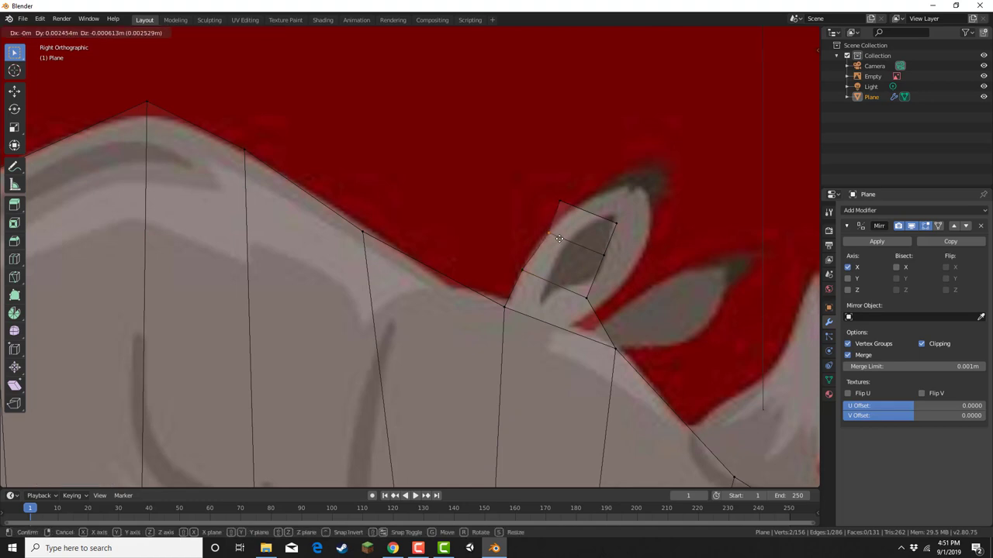
left_click(564, 240)
left_click_drag(555, 179, 636, 239)
key("g")
left_click(616, 222)
Move the vertices along the ear's front edge outward onto the reference ear's outline
key("g")
left_click(669, 262)
left_click(604, 254)
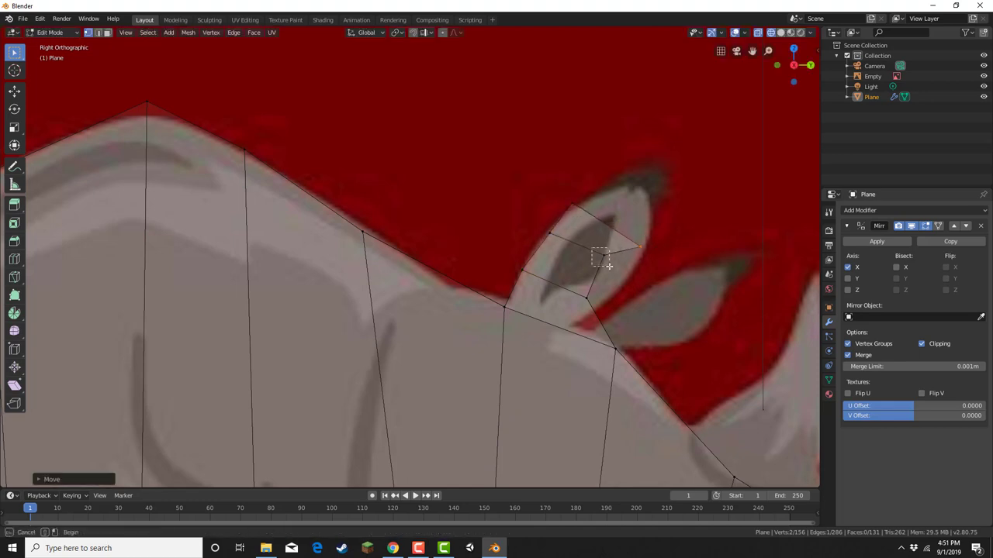
key("g")
left_click(603, 293)
key("g")
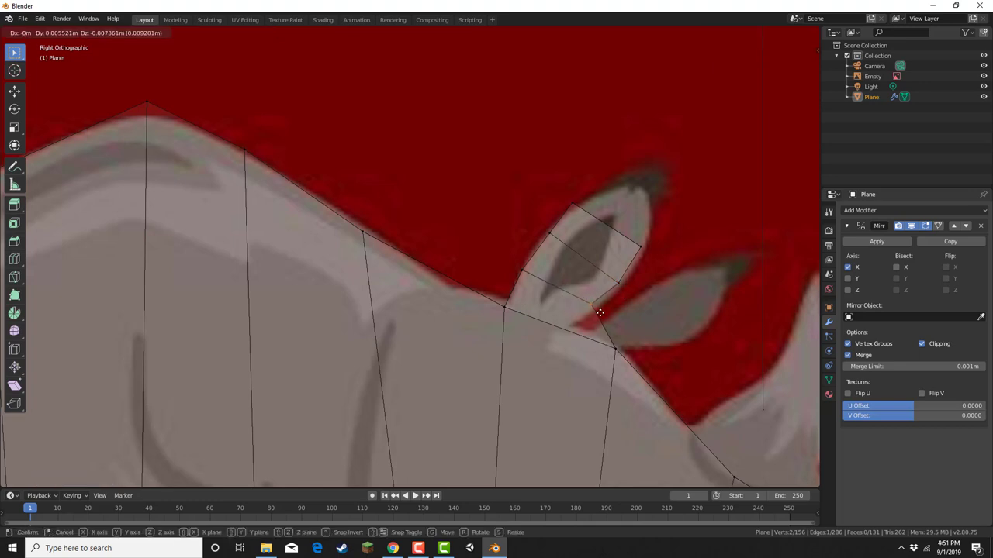
left_click(602, 314)
Extrude the ear's end face twice more to reach past the dark tip of the ear
left_click_drag(698, 227, 570, 173)
left_click_drag(570, 173, 654, 267)
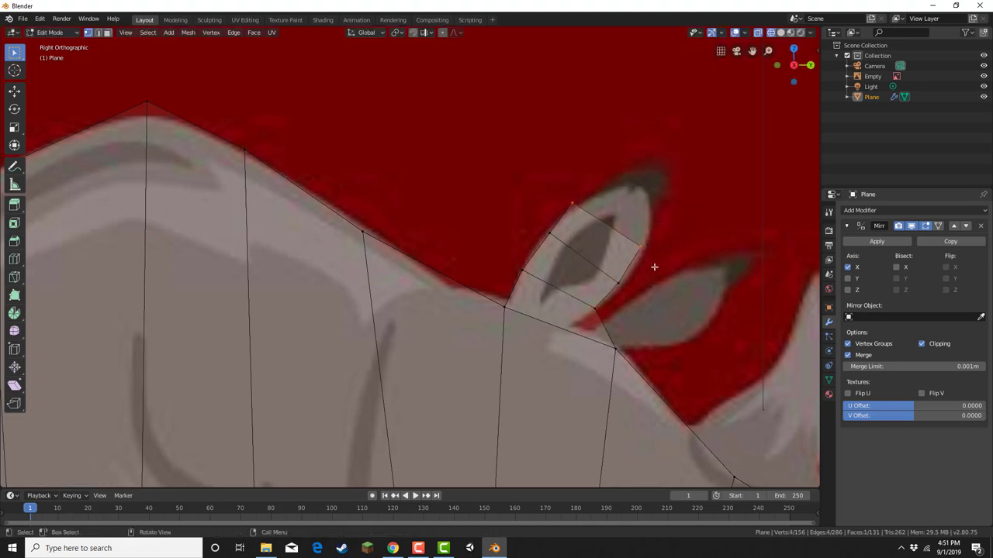
key("e")
left_click(684, 231)
key("e")
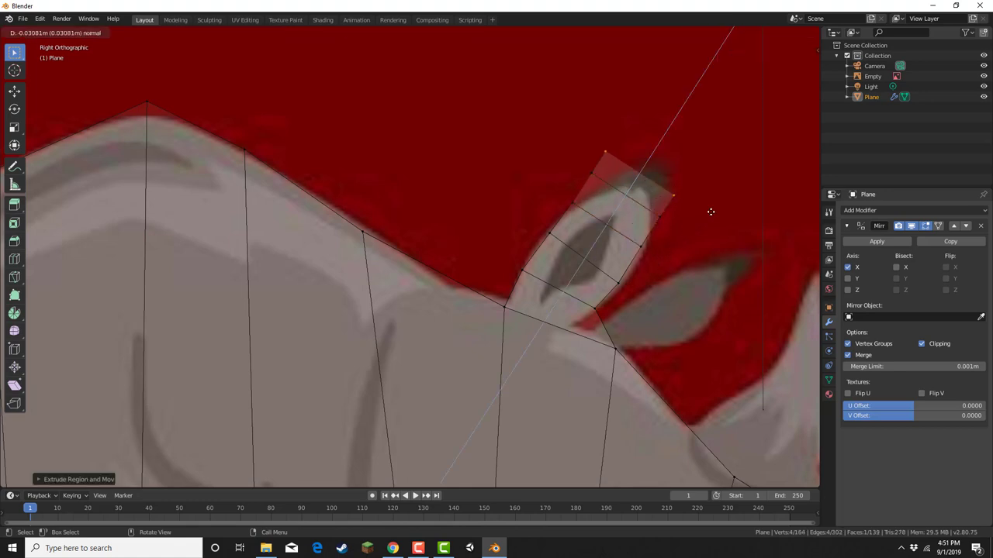
left_click(660, 196)
Move the upper back-edge vertices and the end vertices to taper the ear around its dark tip
left_click_drag(572, 155, 603, 182)
key("g")
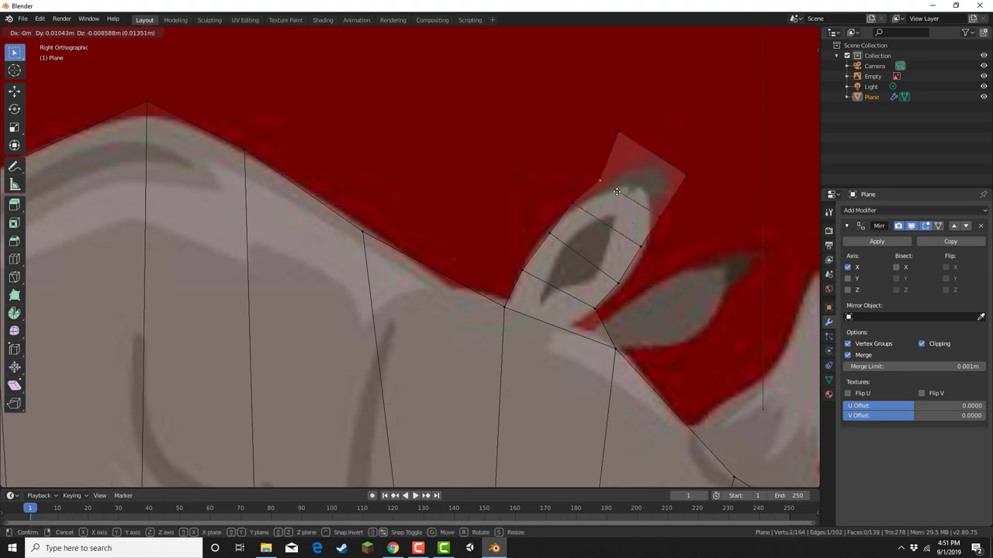
left_click(619, 190)
key("g")
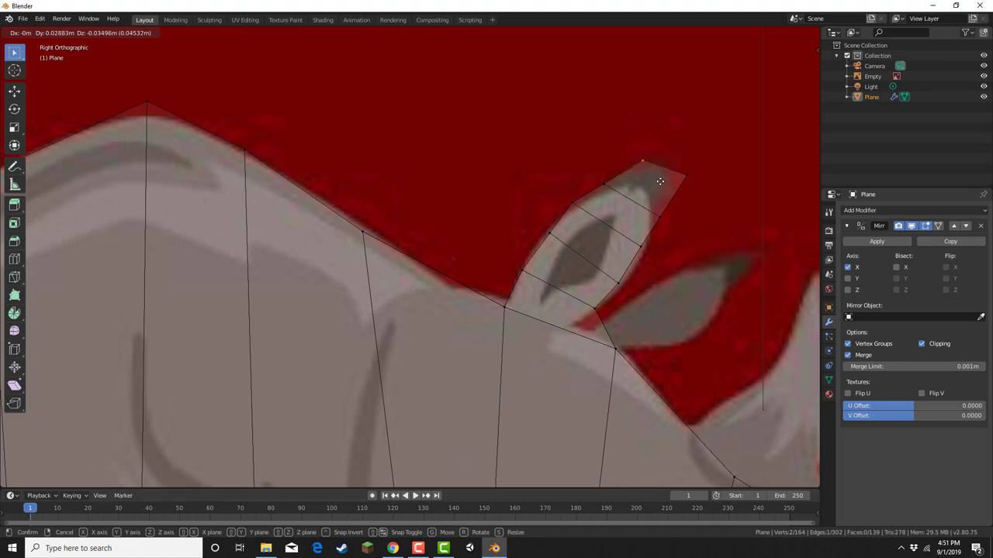
left_click(702, 186)
key("g")
left_click(701, 187)
Adjust the upper and middle vertices of the ear's front edge to follow the reference ear's curve
left_click_drag(649, 202, 659, 259)
key("g")
left_click(656, 237)
key("g")
left_click(663, 265)
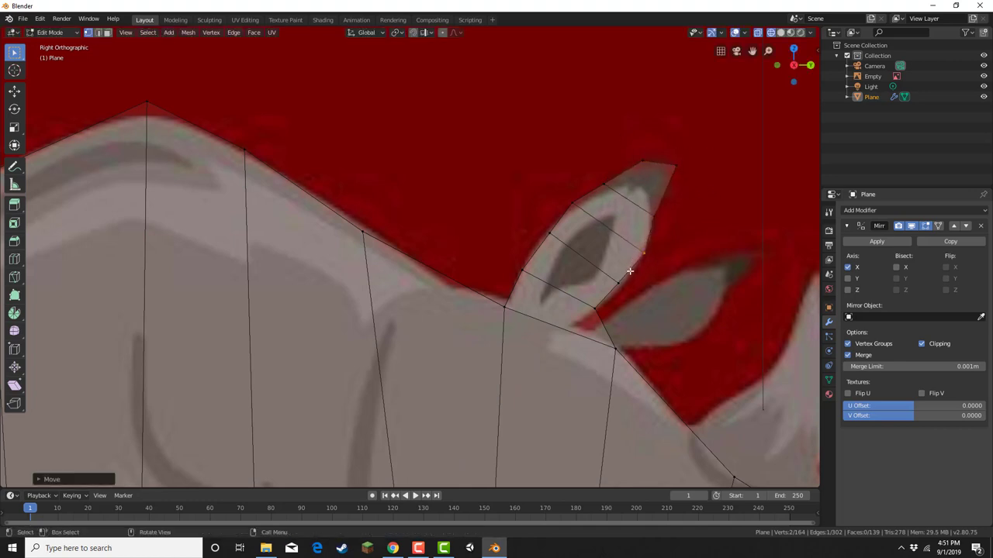
left_click_drag(599, 274, 626, 295)
key("g")
left_click(612, 295)
Extrude the forehead face between the ear and the small horn slightly outward and return to the right orthographic view
scroll(641, 375, "down", 5)
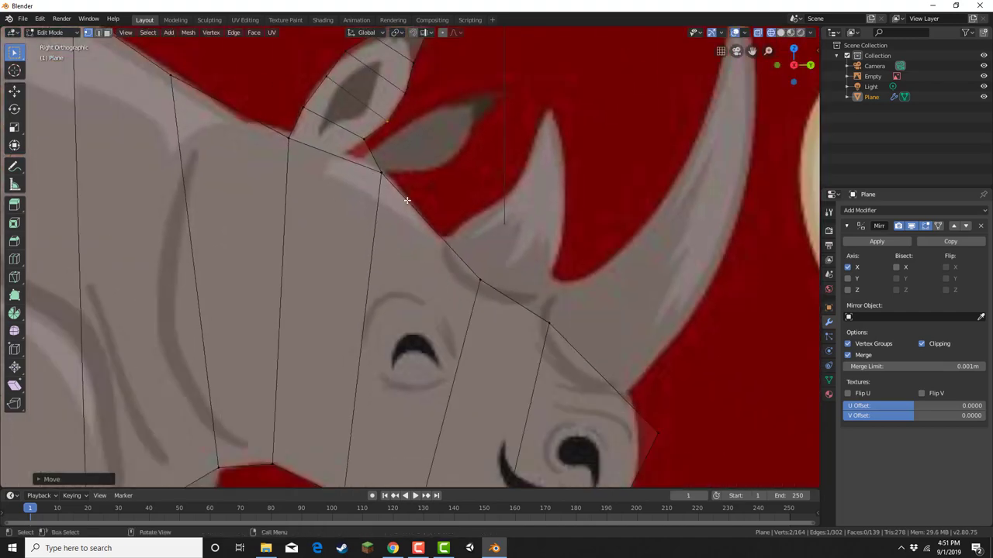
middle_click_drag(438, 219, 433, 227)
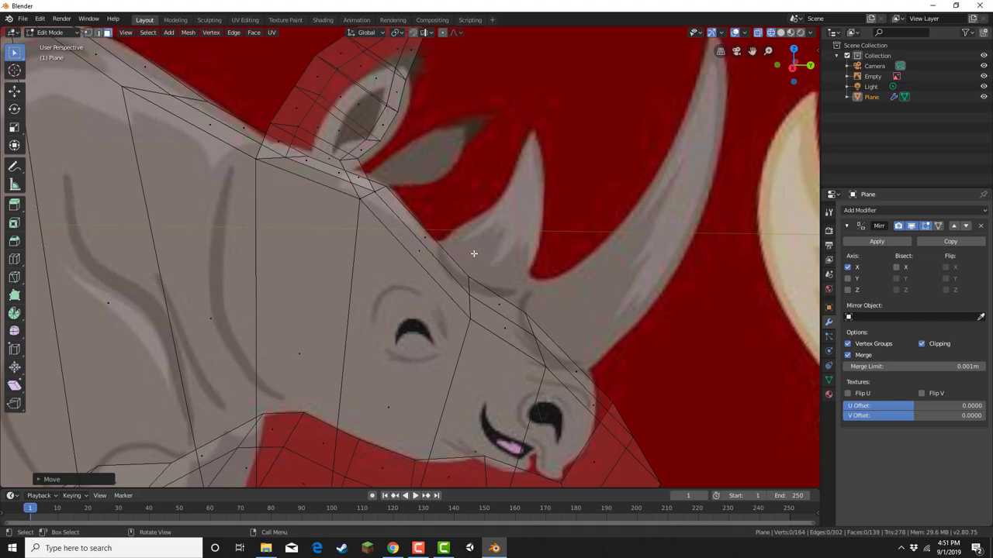
left_click(423, 256)
key("e")
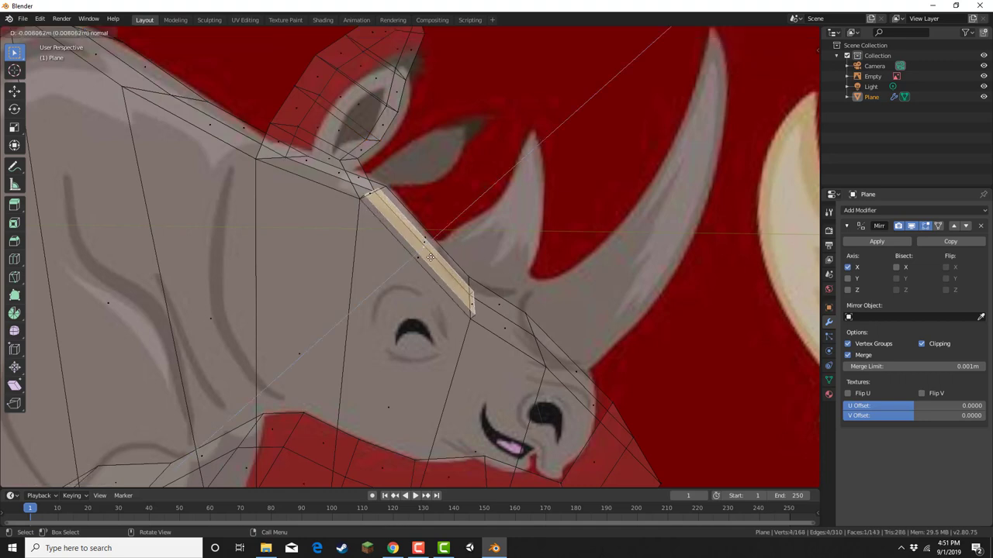
left_click(432, 249)
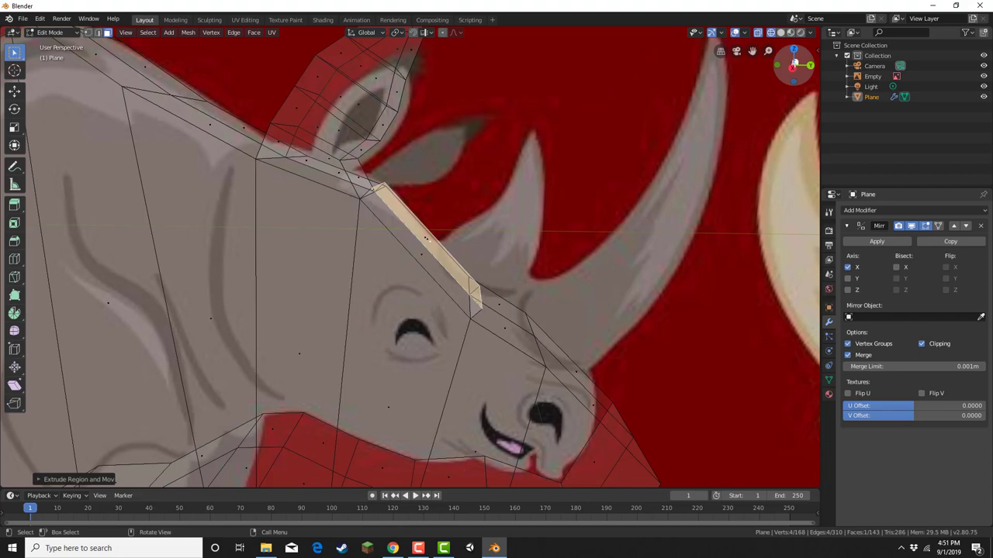
key("KP_3")
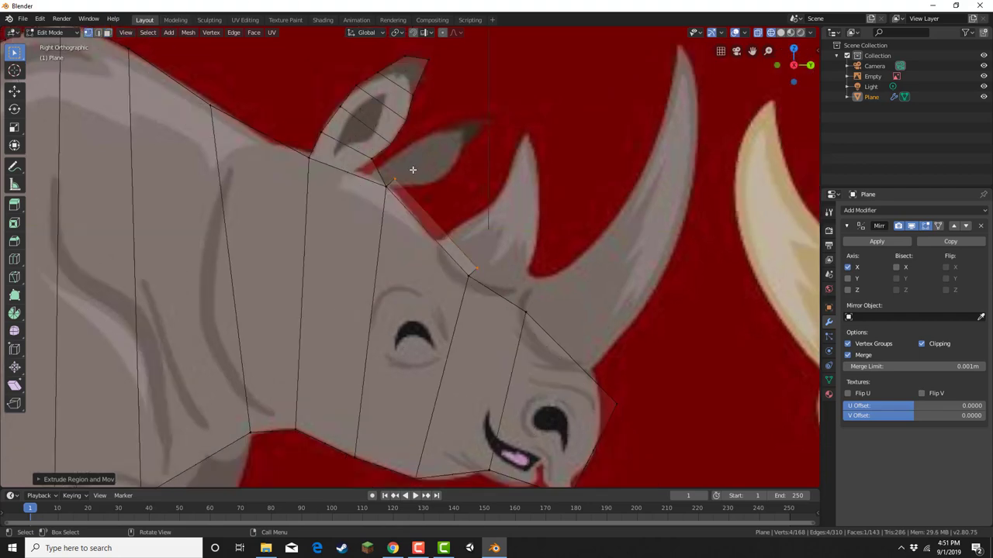
Move the rear and front base vertices of the extruded forehead face down toward the small horn's base
scroll(413, 169, "up", 3)
left_click_drag(379, 109, 374, 147)
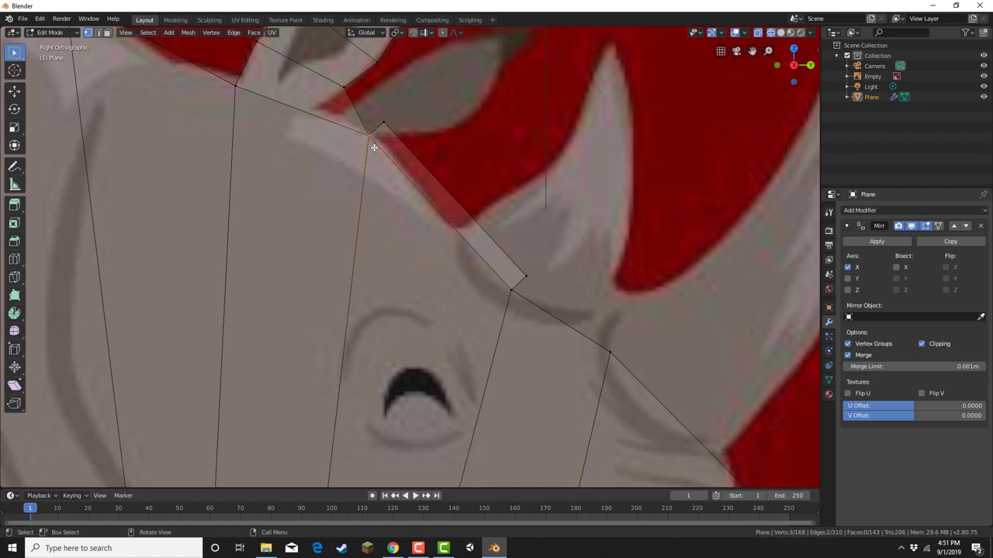
key("g")
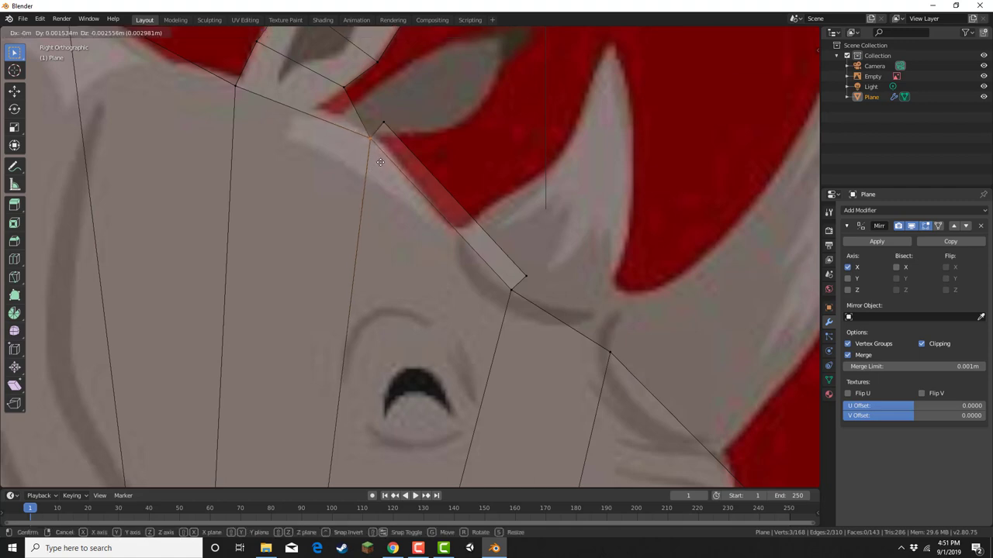
left_click(414, 206)
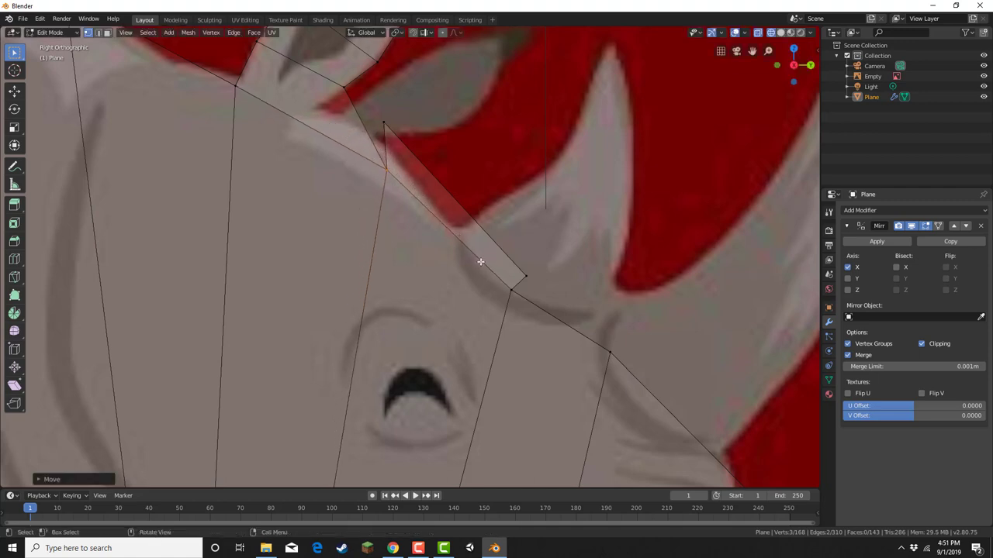
left_click(511, 289)
key("g")
left_click(513, 250)
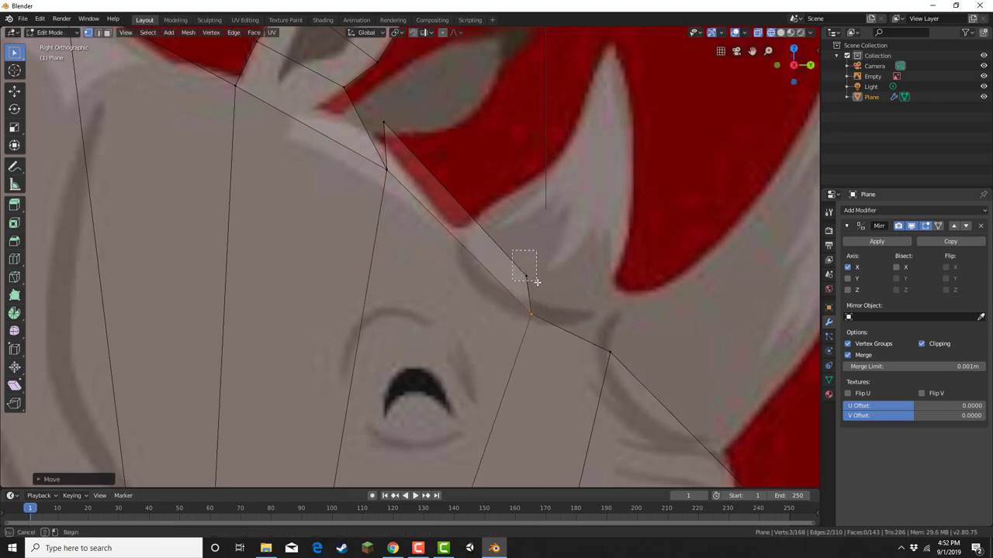
Move the extruded face's front and rear outer vertices onto the lower part of the small horn
left_click_drag(537, 282, 537, 282)
key("g")
left_click(605, 312)
left_click_drag(366, 97, 413, 141)
key("g")
left_click(526, 222)
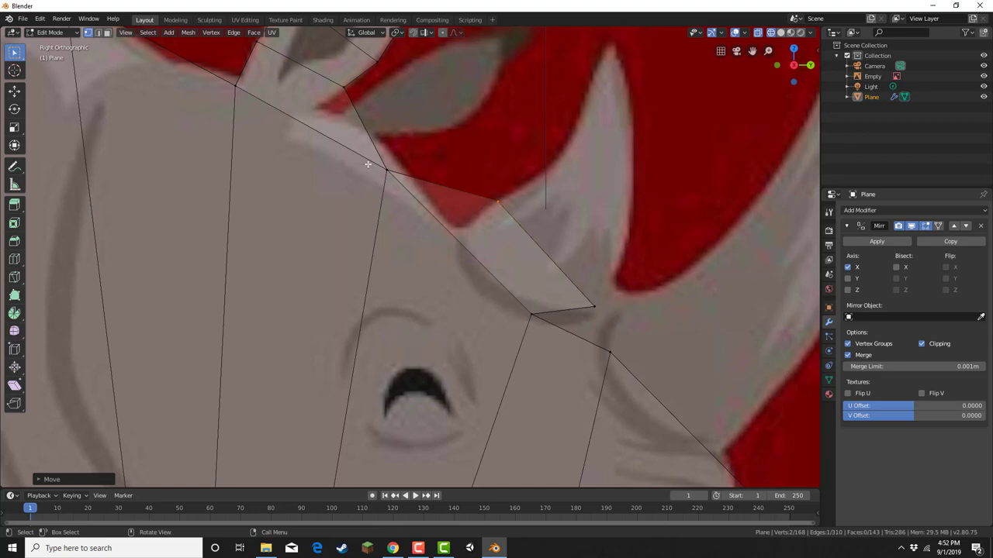
Place the rear base vertex at the small horn's back corner and adjust the front base and front outer vertices
left_click_drag(368, 164, 400, 193, "shift")
key("g")
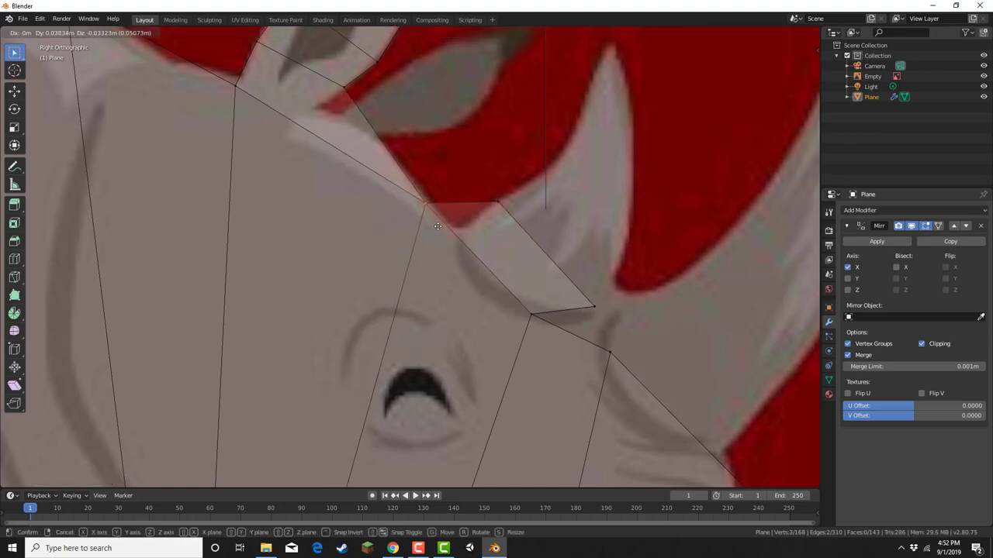
left_click(438, 226)
key("g")
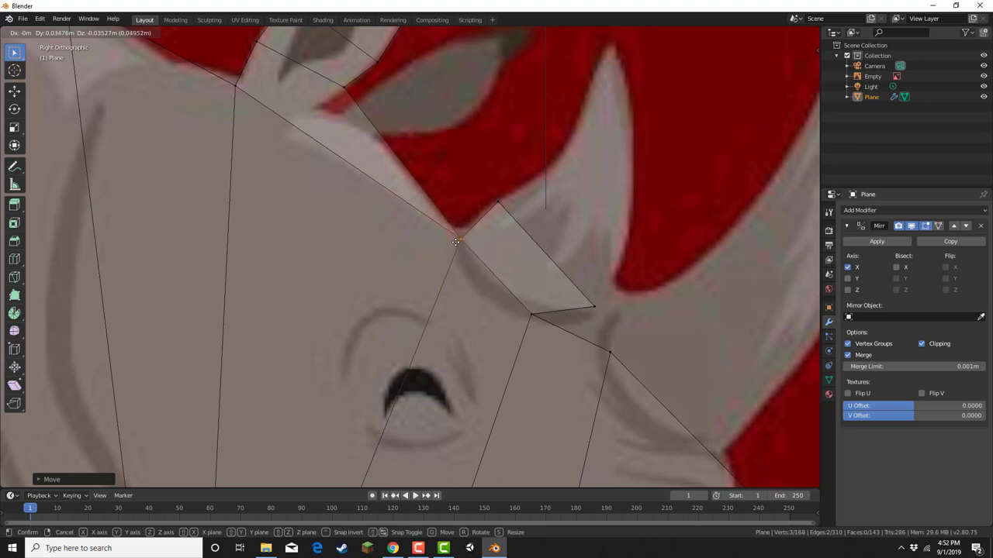
left_click(449, 237)
left_click_drag(501, 297, 546, 332)
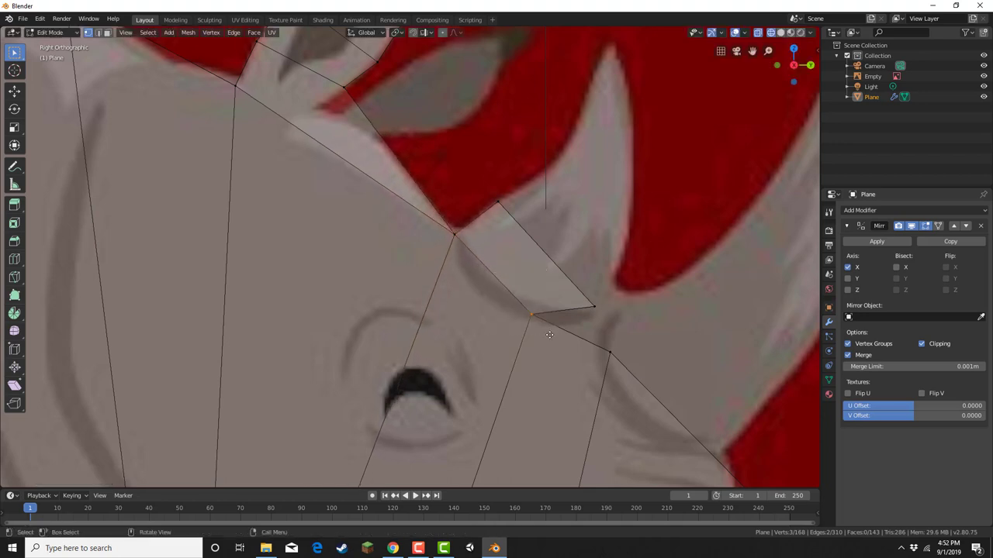
key("g")
left_click(550, 340)
left_click_drag(559, 286, 591, 294)
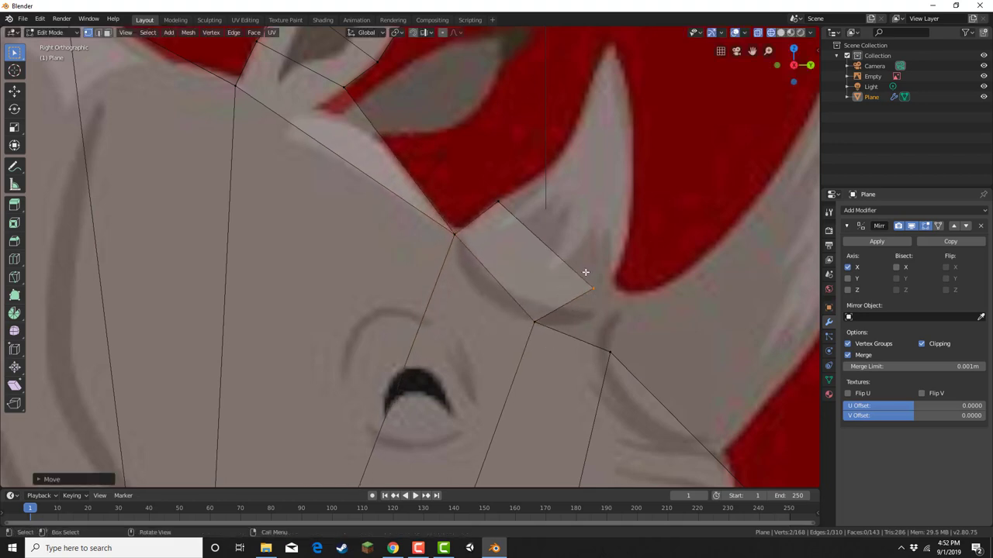
Extrude the small horn's end face upward in four segments curving past the horn's tip
left_click_drag(488, 169, 611, 316)
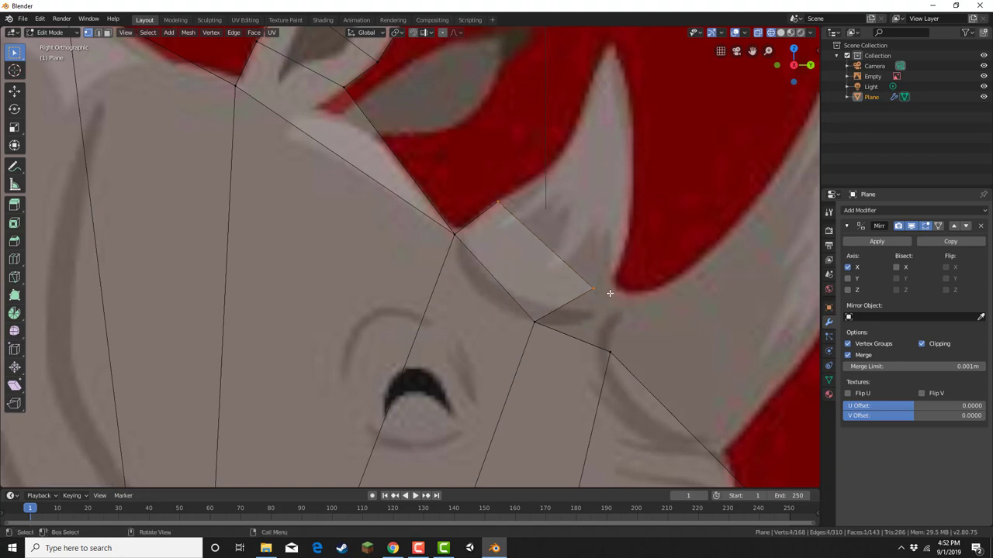
key("e")
left_click(687, 225)
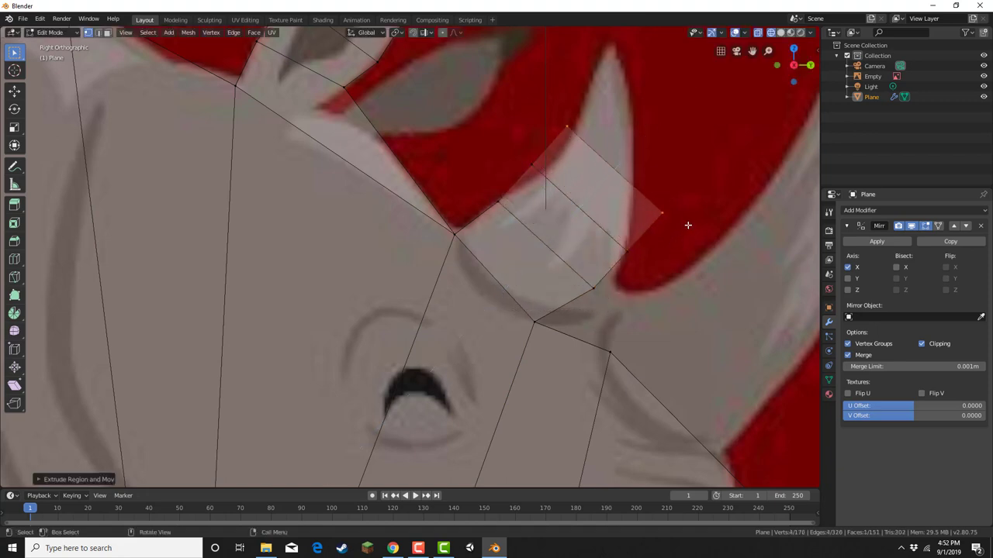
key("e")
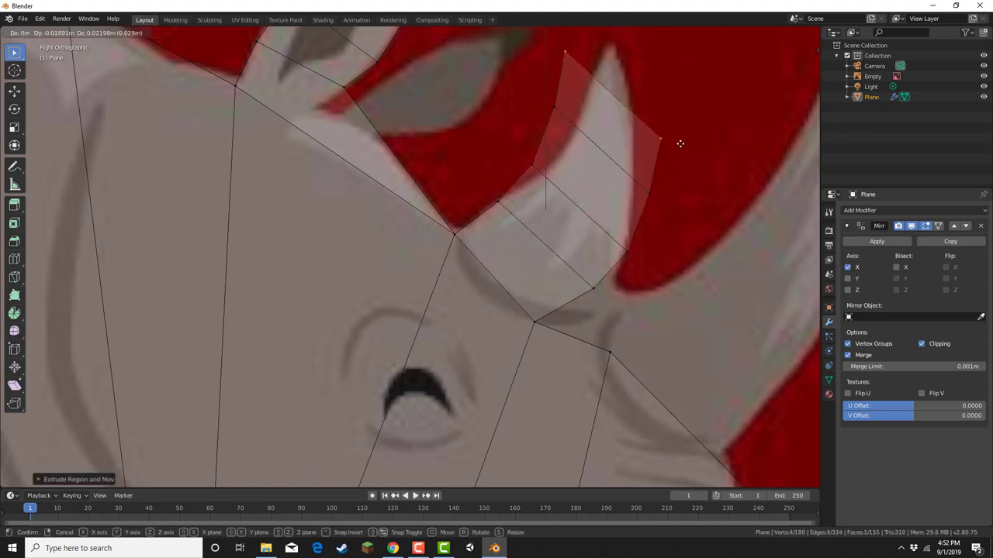
left_click(678, 142)
key("e")
left_click(704, 100)
key("g")
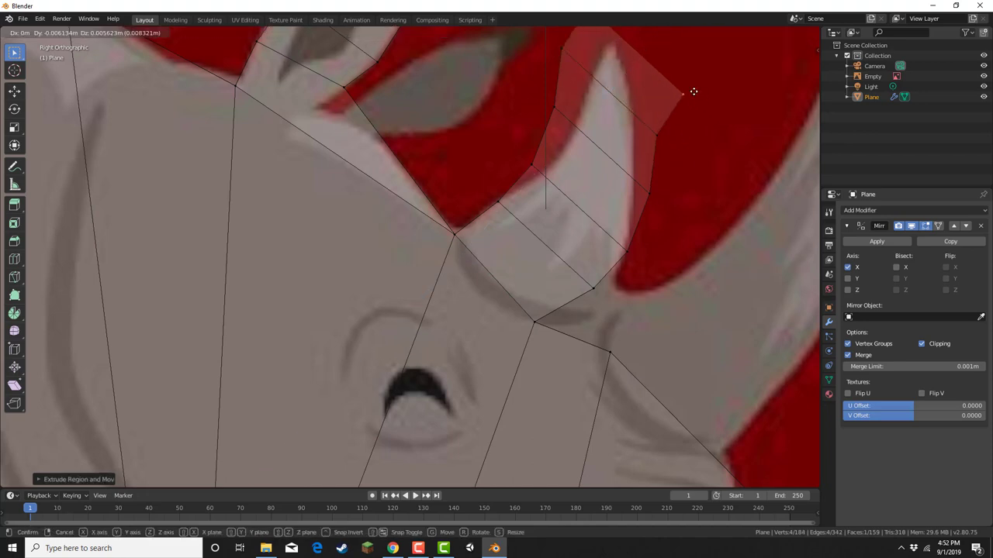
left_click(692, 93)
Move the rear vertices of the first two new small horn segments onto the horn's rear edge
middle_click_drag(684, 193, 636, 266, "shift")
scroll(631, 273, "up", 1)
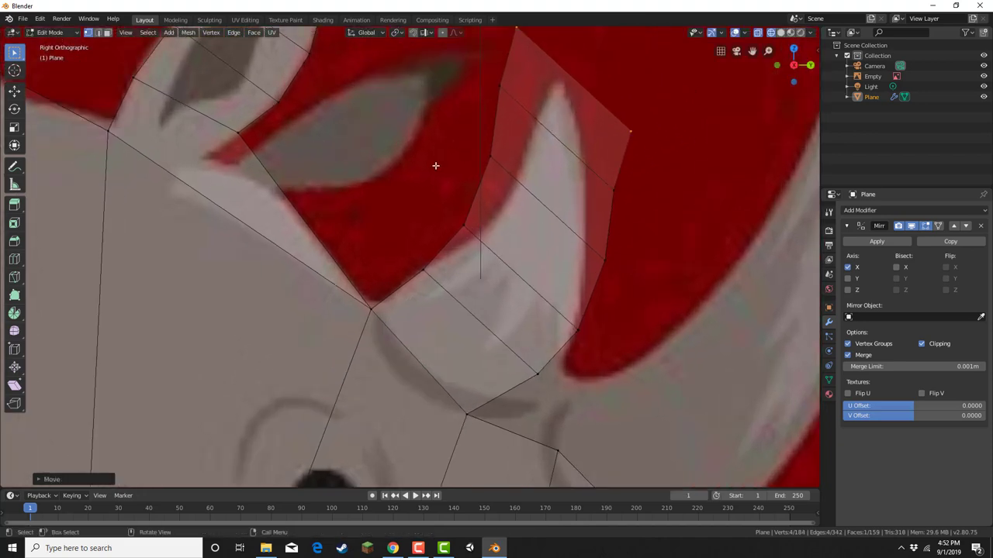
left_click_drag(435, 165, 472, 231)
key("g")
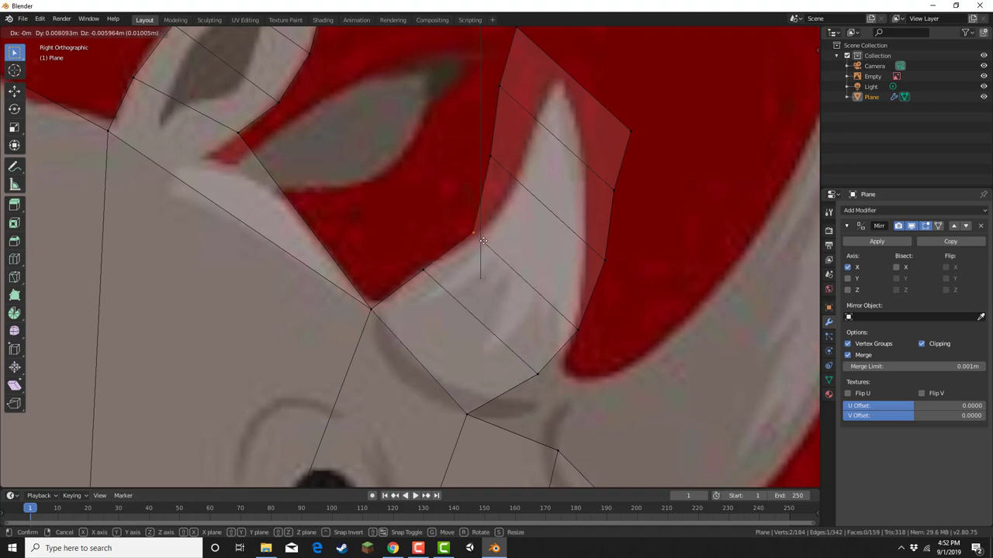
left_click(540, 207)
Move the front vertices of the small horn's third and second segments onto the horn's front edge
left_click_drag(585, 155, 635, 213)
key("g")
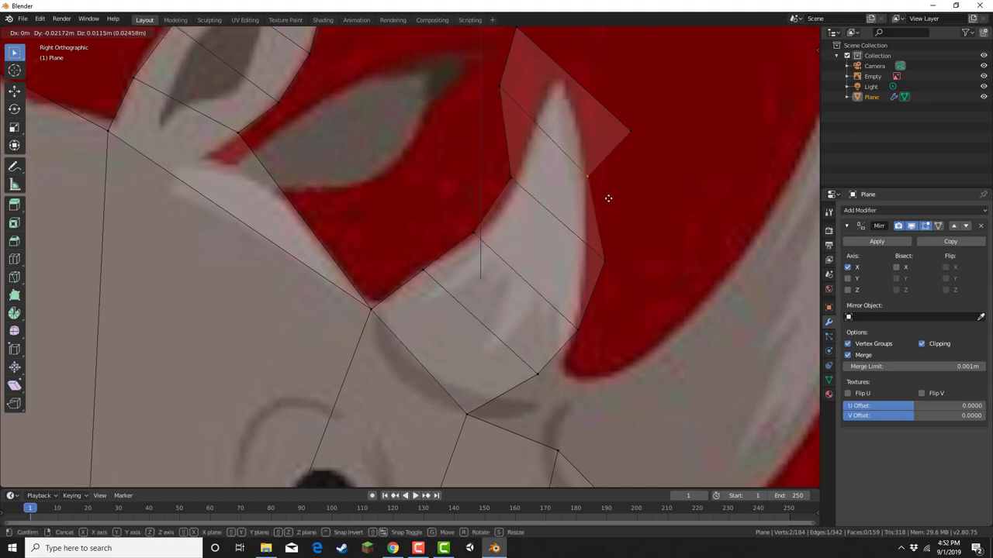
left_click(608, 198)
left_click_drag(576, 237, 613, 286)
key("g")
left_click(603, 279)
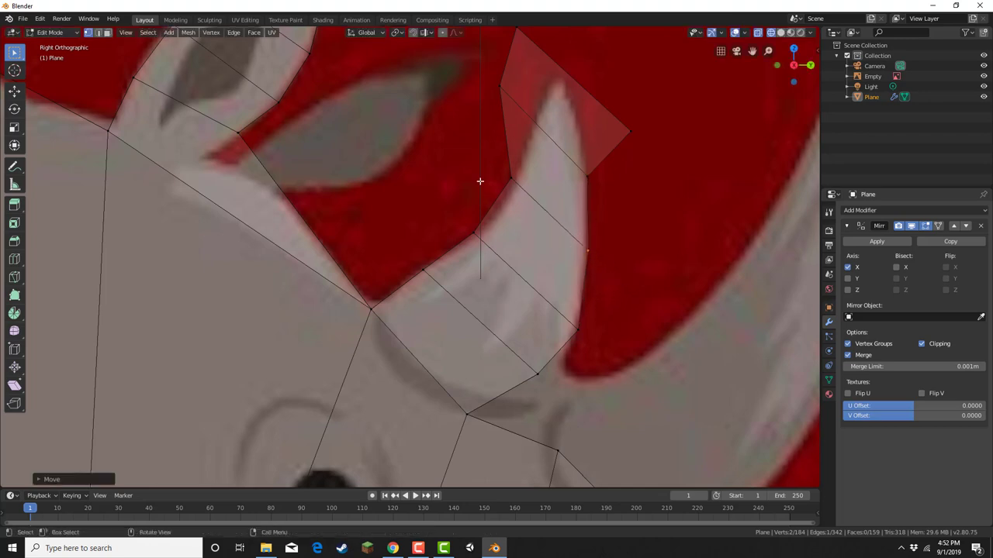
Move the third segment's rear vertex onto the small horn's rear edge and both end vertices to its tip
left_click_drag(490, 84, 522, 109)
key("g")
left_click(552, 146)
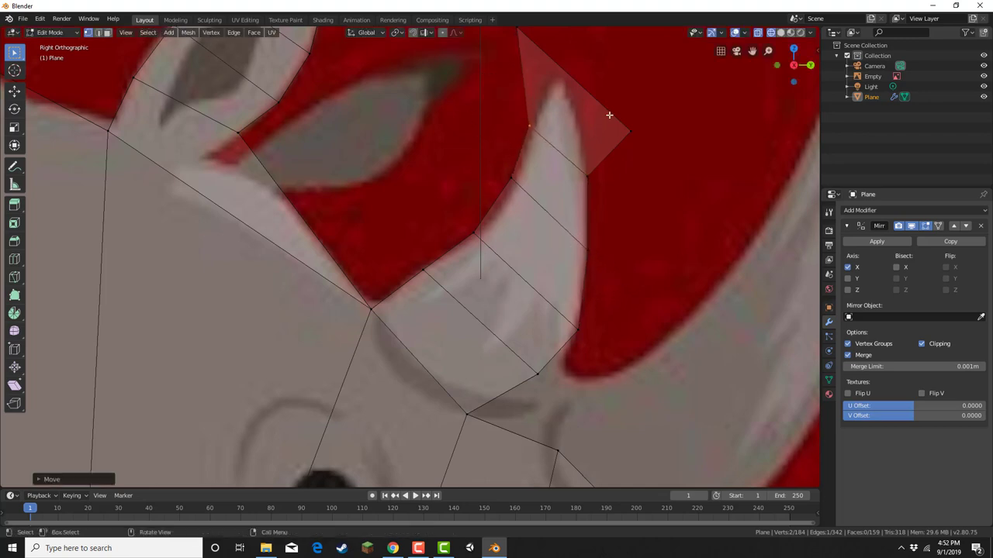
left_click_drag(609, 116, 634, 135)
key("g")
left_click(590, 105)
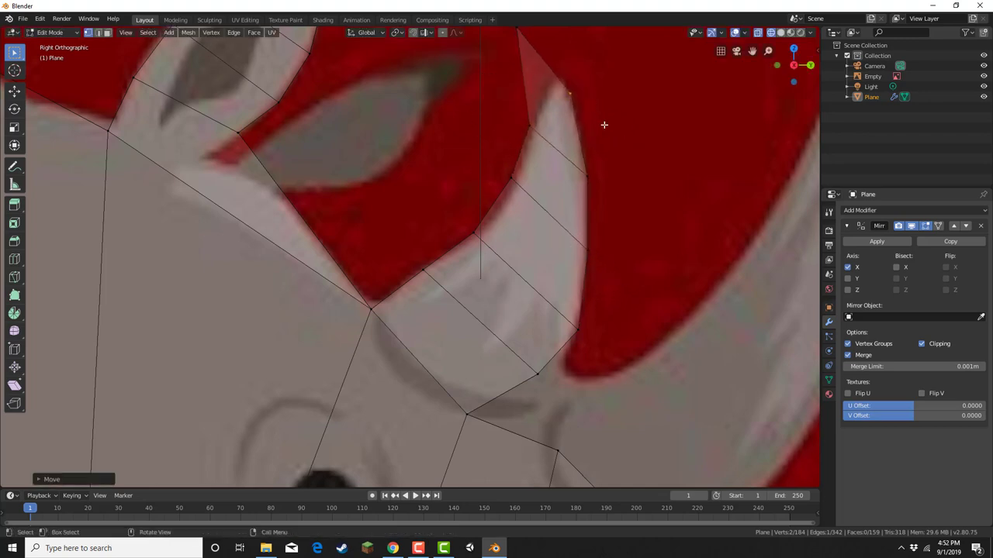
middle_click_drag(603, 124, 587, 228, "shift")
left_click_drag(470, 94, 519, 145)
key("g")
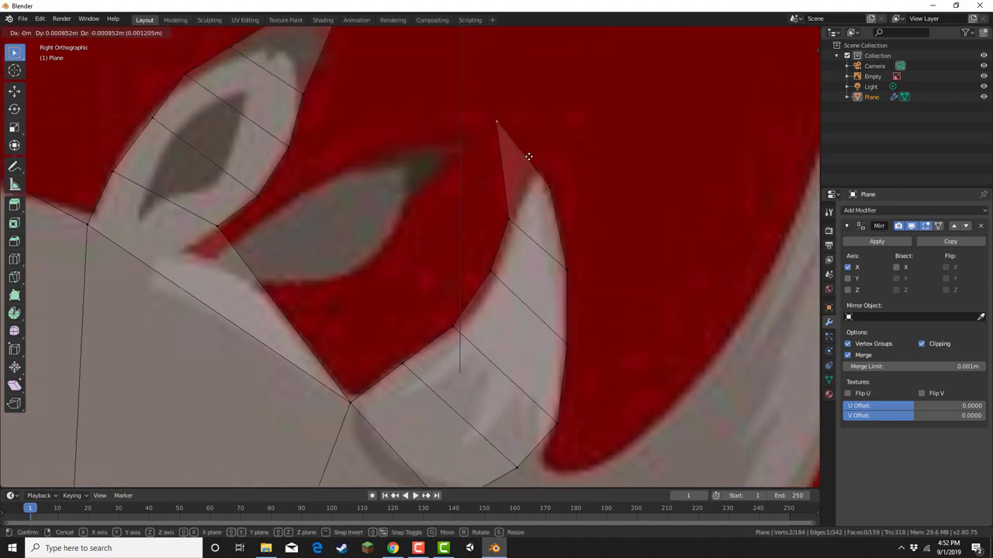
left_click(552, 189)
Extrude the top snout face below the large horn slightly outward and return to the right orthographic view
scroll(574, 225, "down", 6)
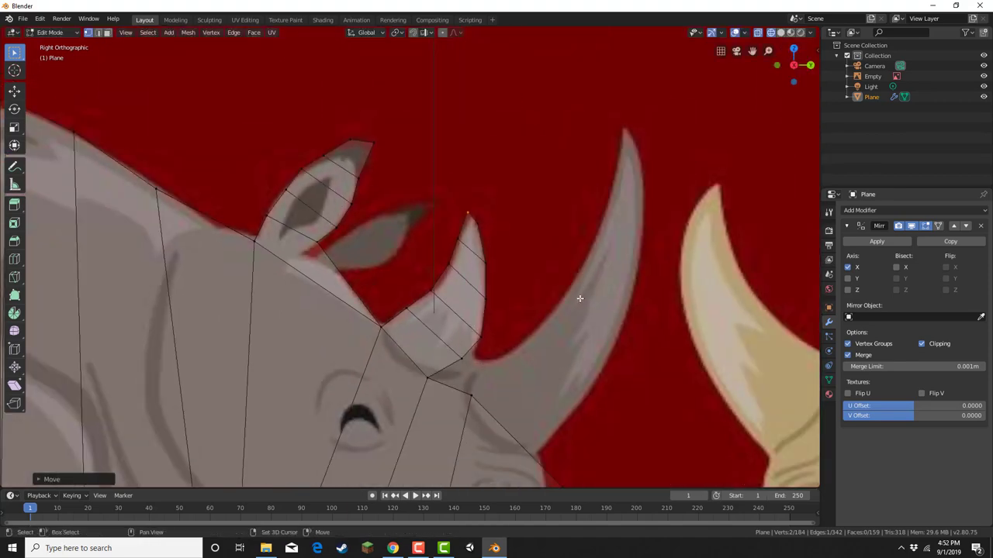
scroll(497, 191, "down", 3)
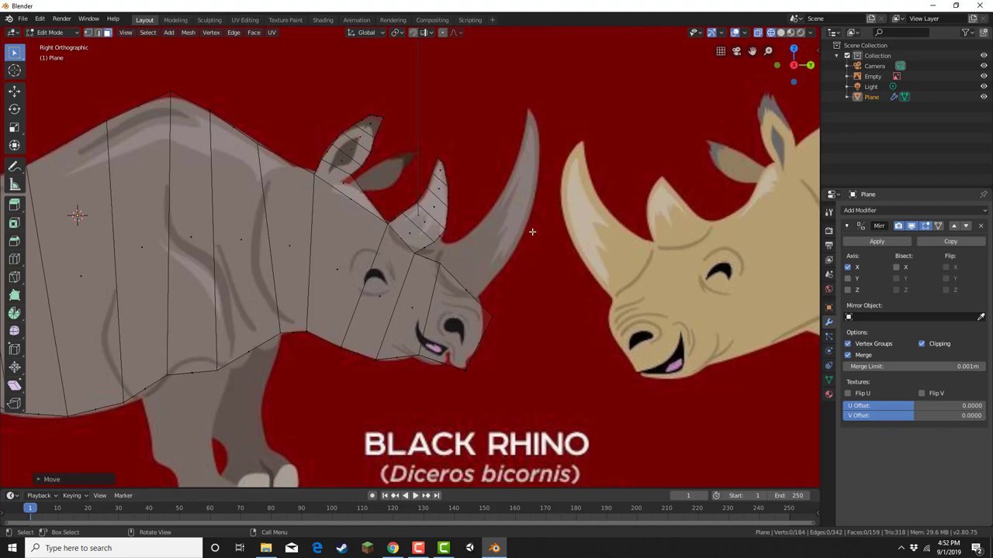
middle_click_drag(532, 231, 457, 343)
left_click(457, 343)
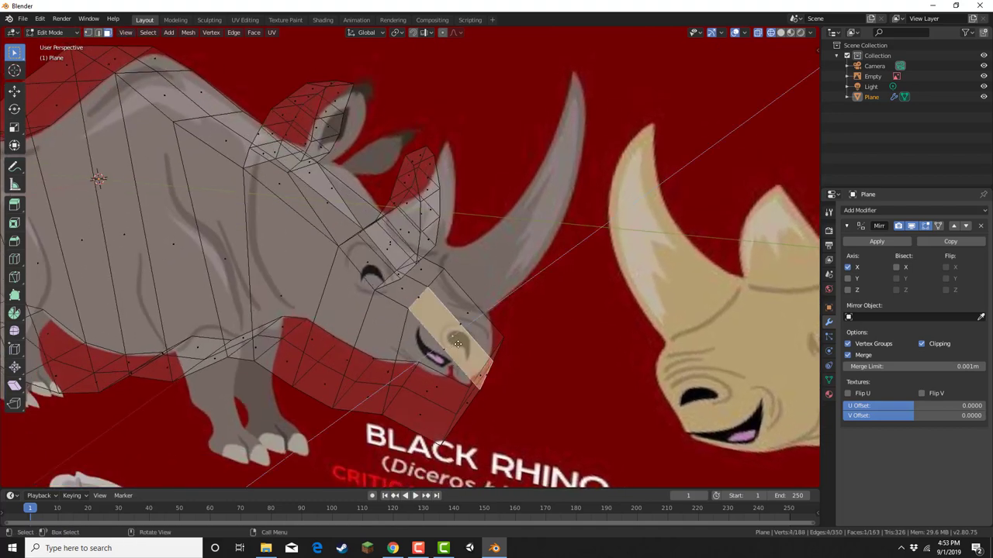
key("e")
left_click(469, 332)
left_click(780, 72)
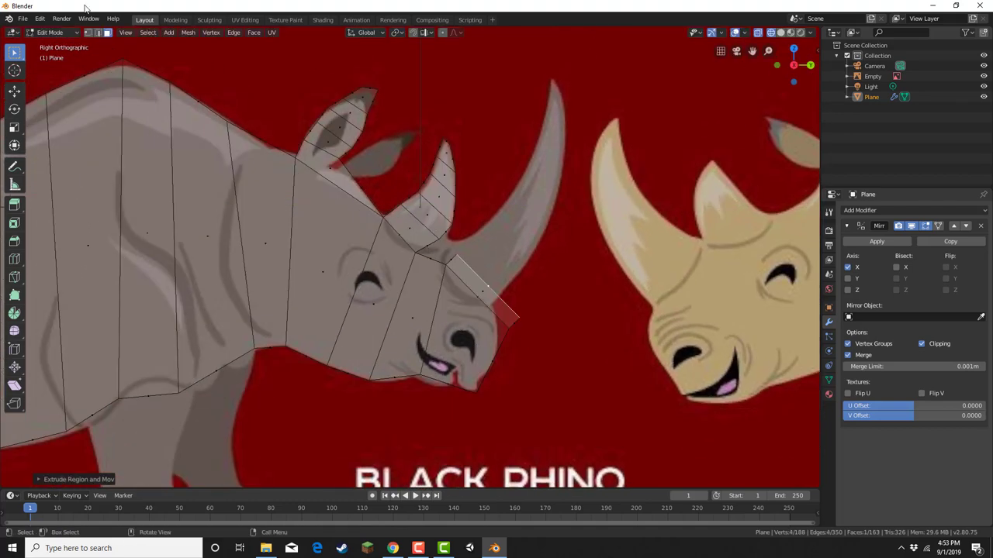
Move the extruded snout face's rear outer vertex to the large horn's rear base and pull its front vertices back toward the snout
scroll(479, 189, "up", 2)
left_click(470, 258)
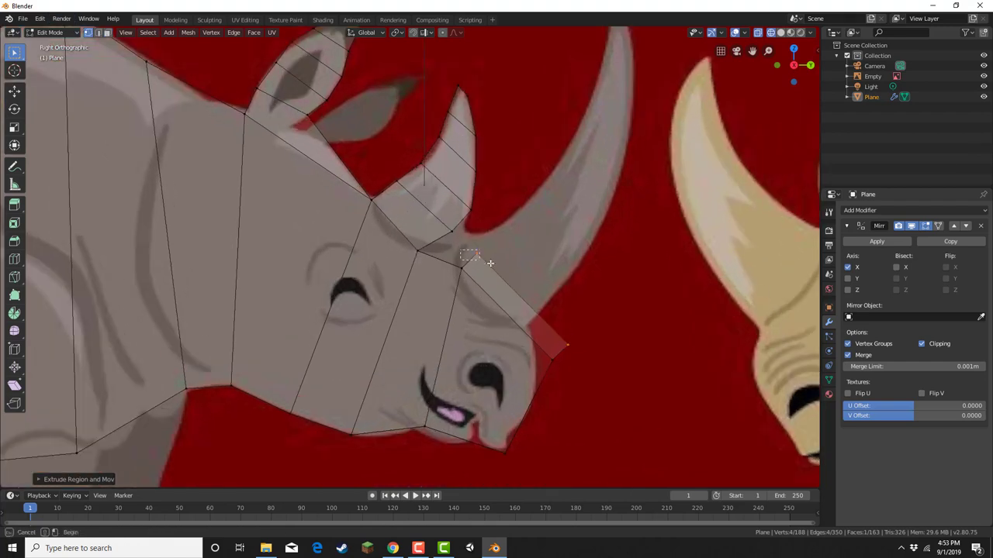
key("g")
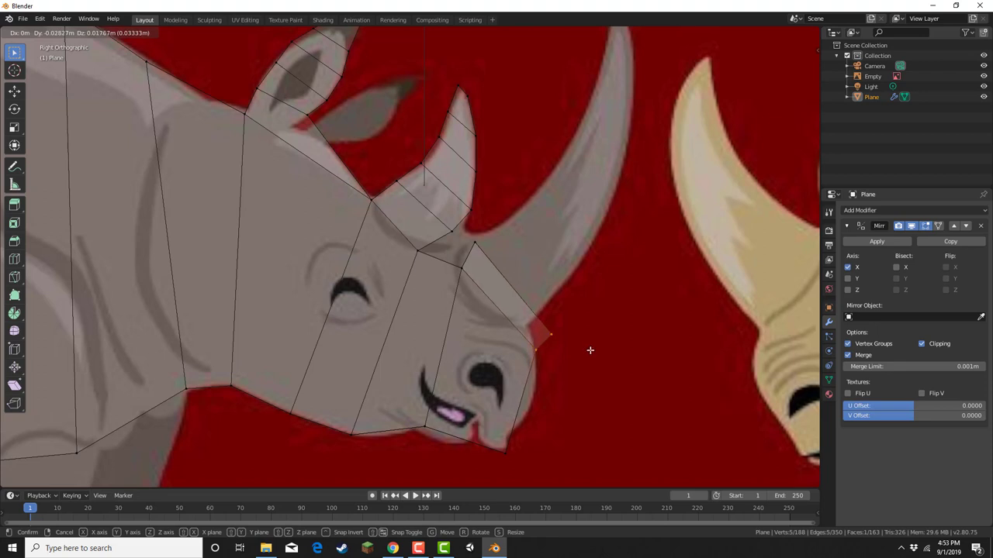
left_click(590, 351)
Place the front outer vertex on the large horn's front edge and move the front base vertex down the nose outline
left_click_drag(579, 344, 541, 327)
key("g")
left_click(571, 305)
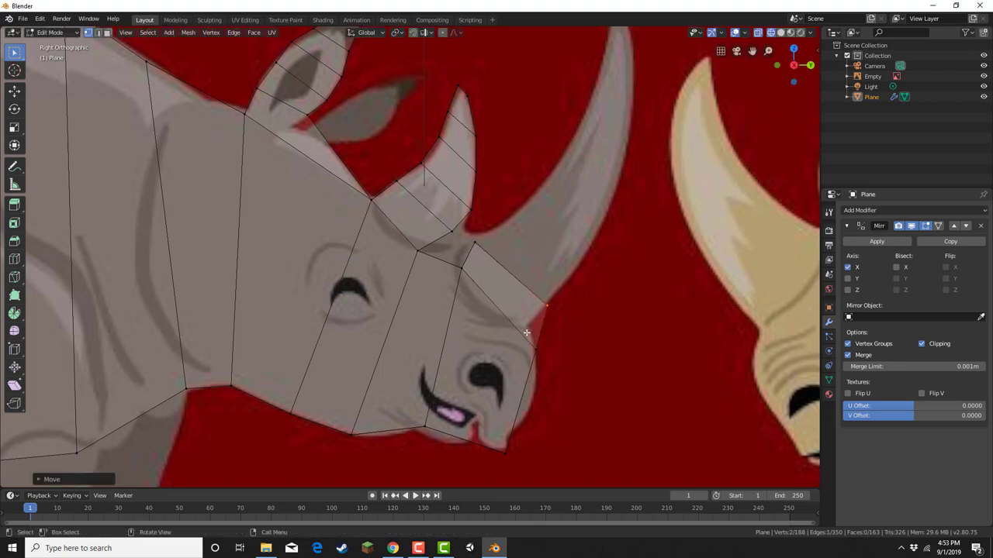
key("g")
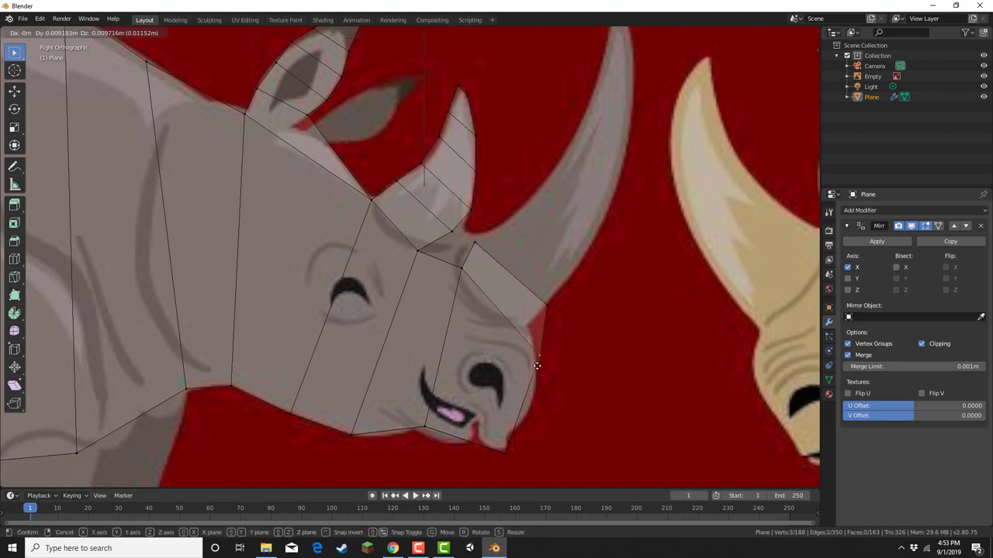
left_click(532, 380)
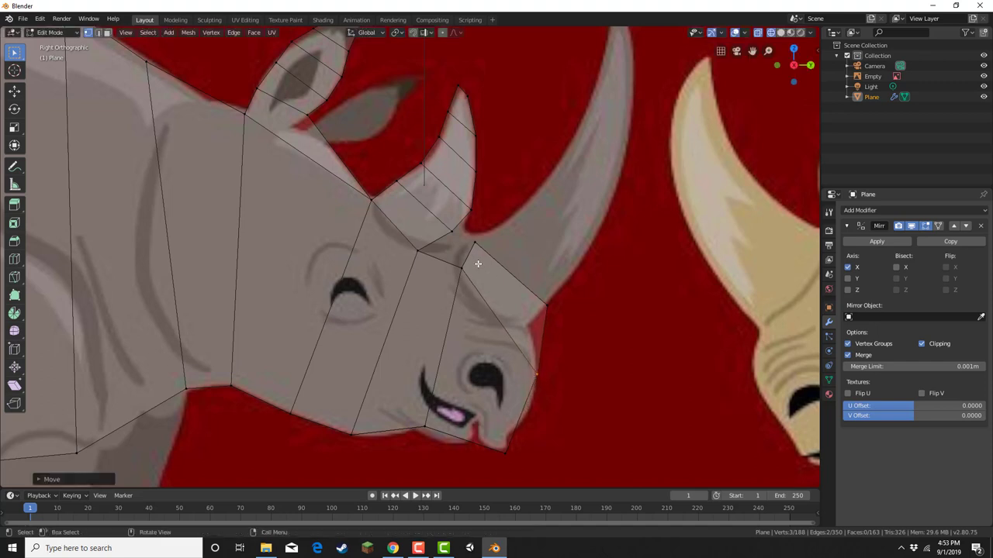
Extrude the large horn's base face upward along the horn in four segments
left_click_drag(467, 237, 569, 338)
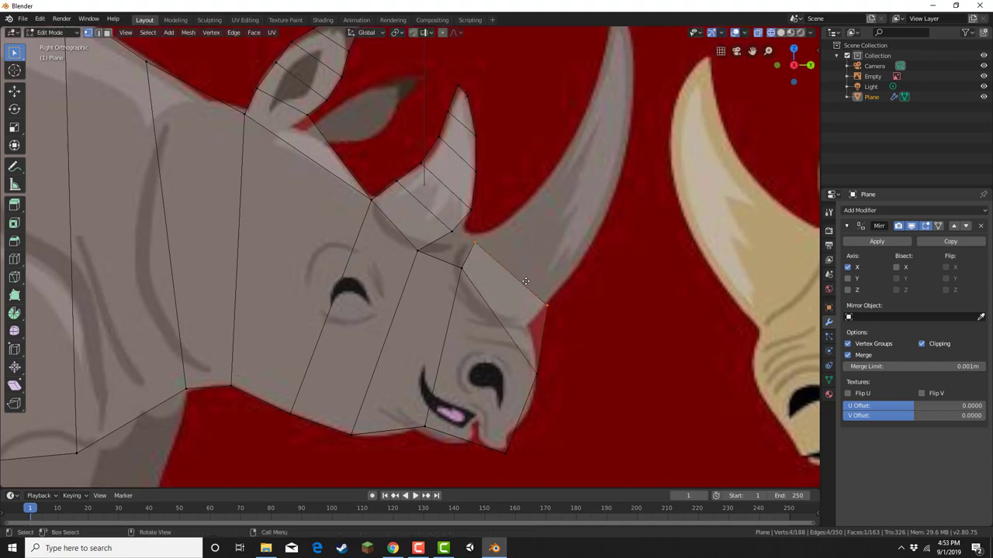
key("e")
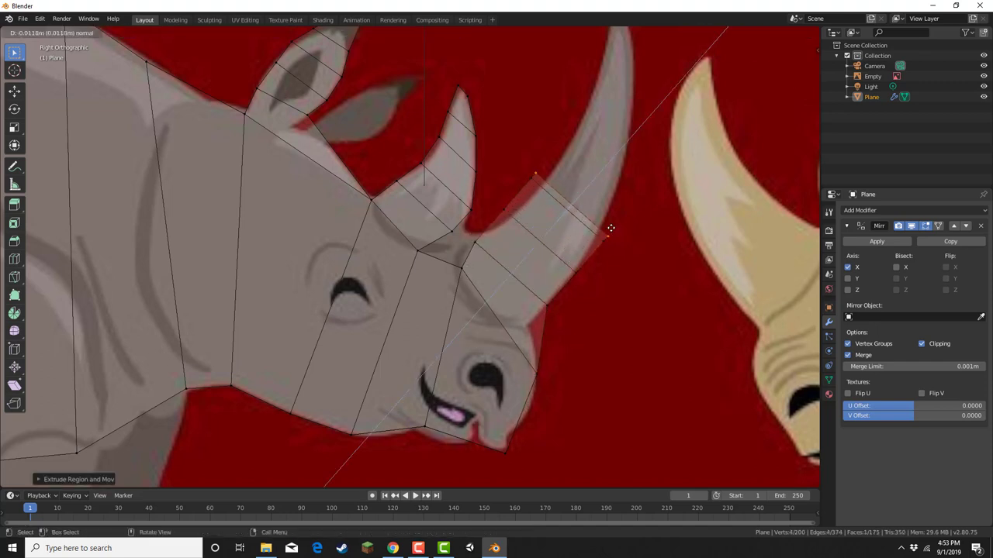
left_click(637, 196)
key("e")
left_click(656, 166)
key("g")
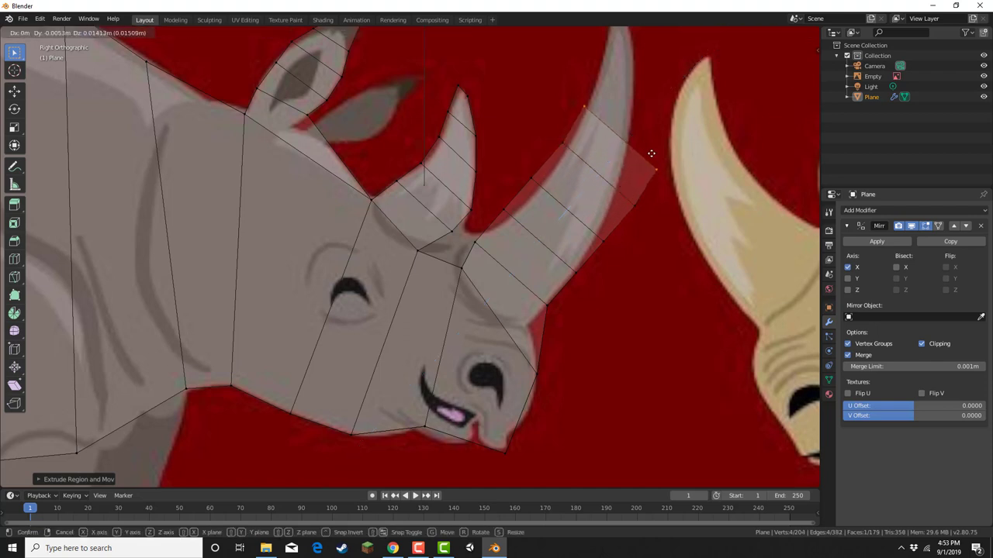
left_click(646, 148)
Fit the large horn's third and second front vertices to its front edge and the second rear vertex to its rear edge
left_click_drag(617, 169, 659, 221)
key("g")
left_click(624, 215)
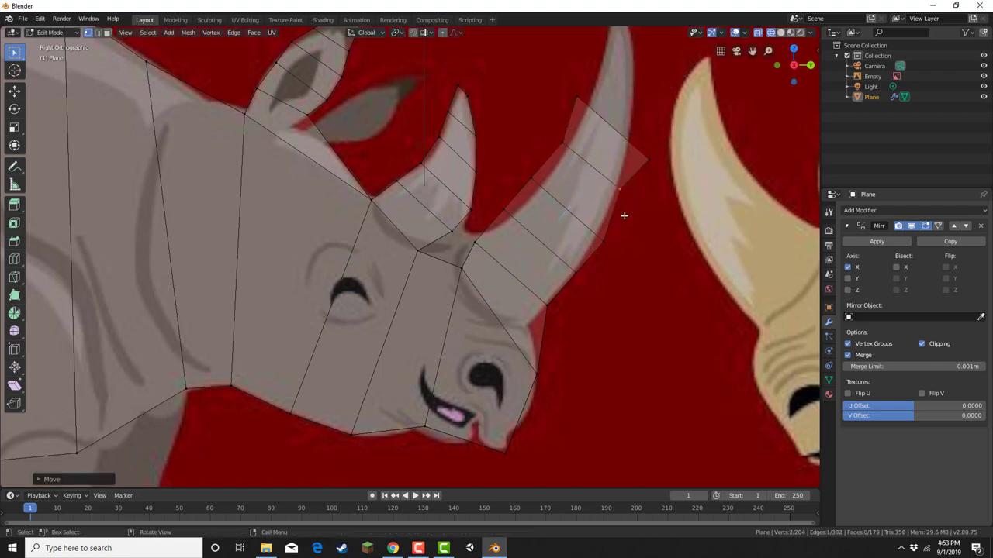
left_click_drag(597, 217, 616, 255)
key("g")
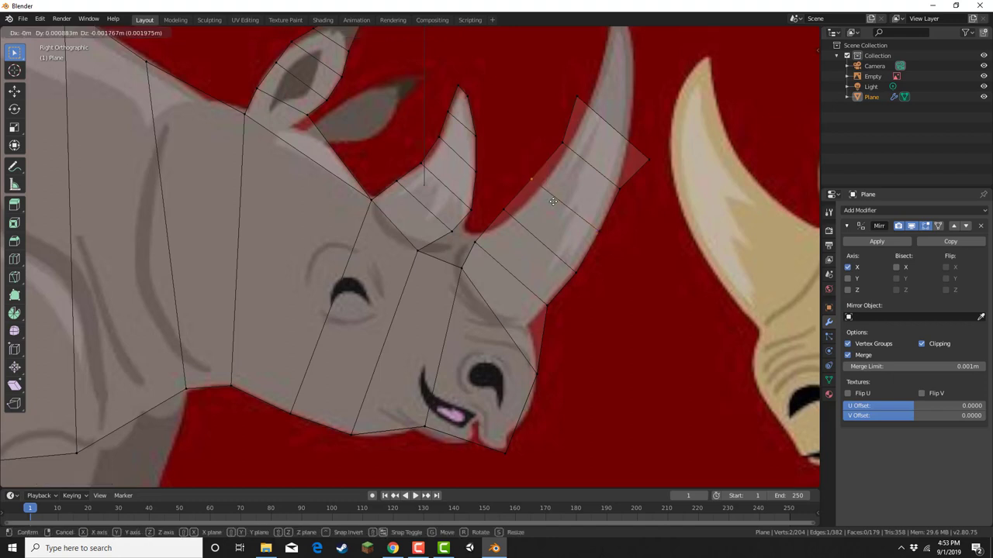
left_click(520, 199)
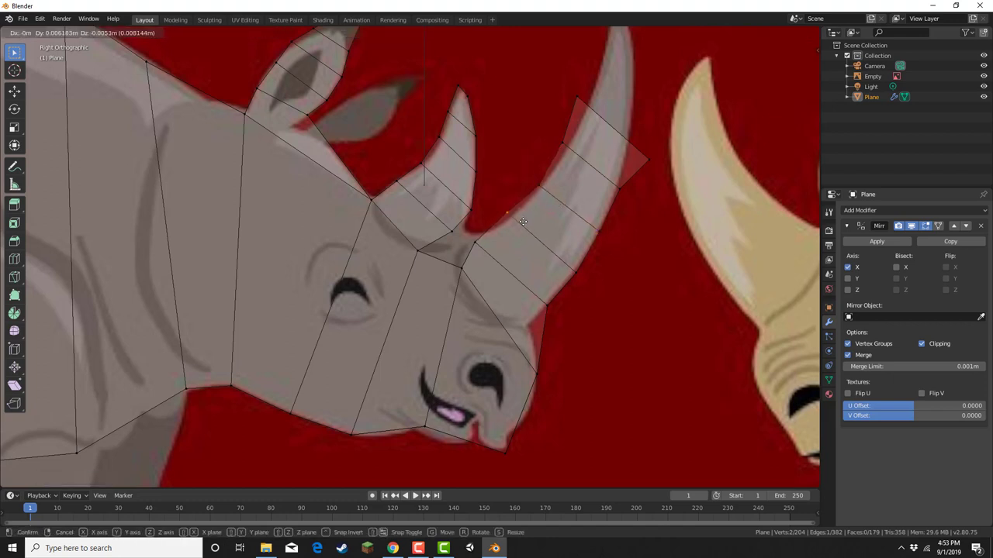
Move the third segment's rear vertex and both end vertices onto the large horn's outline
left_click_drag(531, 131, 683, 173)
key("g")
left_click(577, 161)
key("g")
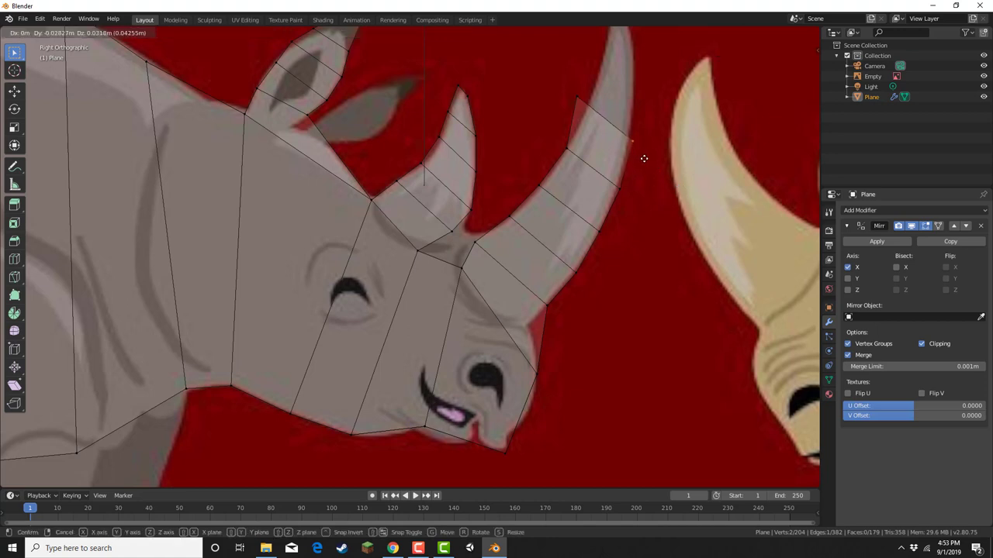
left_click(640, 157)
left_click_drag(568, 84, 595, 113)
key("g")
left_click(604, 119)
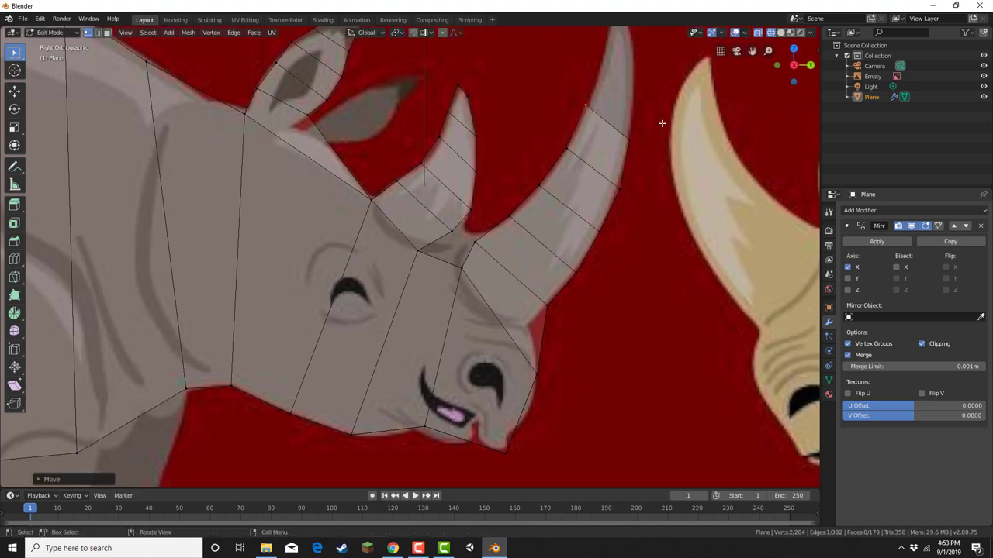
Extrude the large horn's end face in two more segments, shifting each back to follow the horn's curve
middle_click_drag(661, 122, 483, 284, "shift")
scroll(470, 293, "up", 4)
left_click_drag(446, 261, 605, 391)
key("e")
left_click(614, 339)
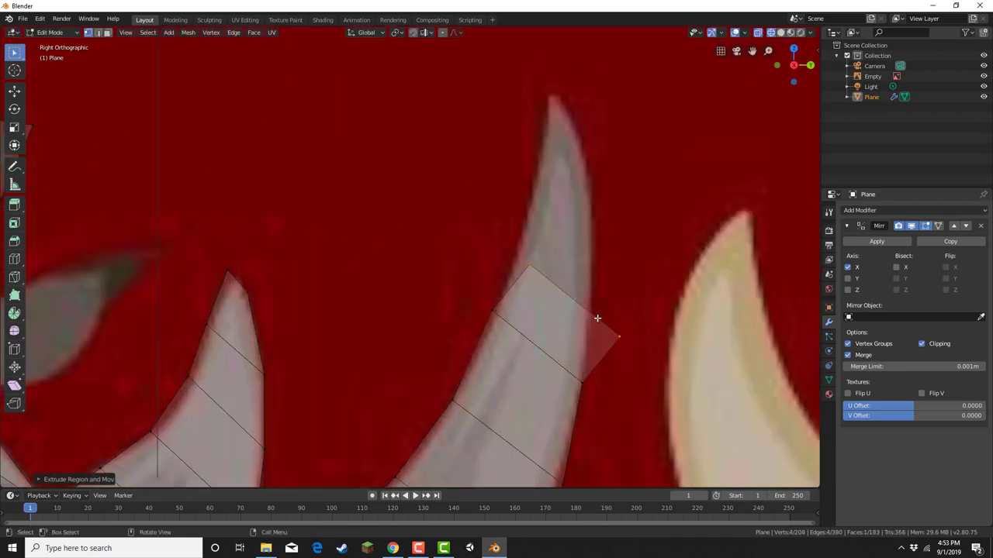
key("g")
left_click(575, 300)
key("e")
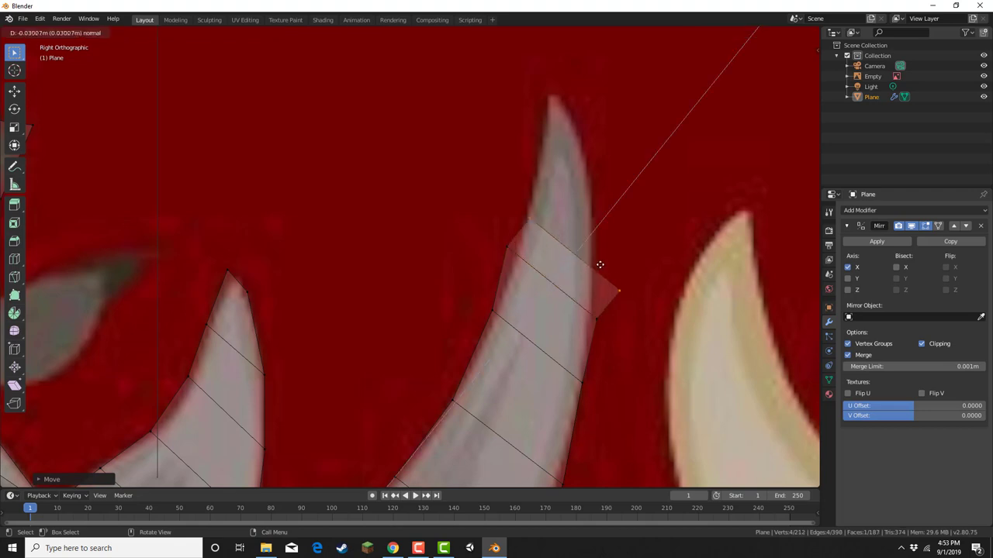
left_click(600, 246)
key("g")
left_click(579, 216)
Extrude two further segments from the large horn's end face, extending past the horn's tip
key("e")
left_click(633, 177)
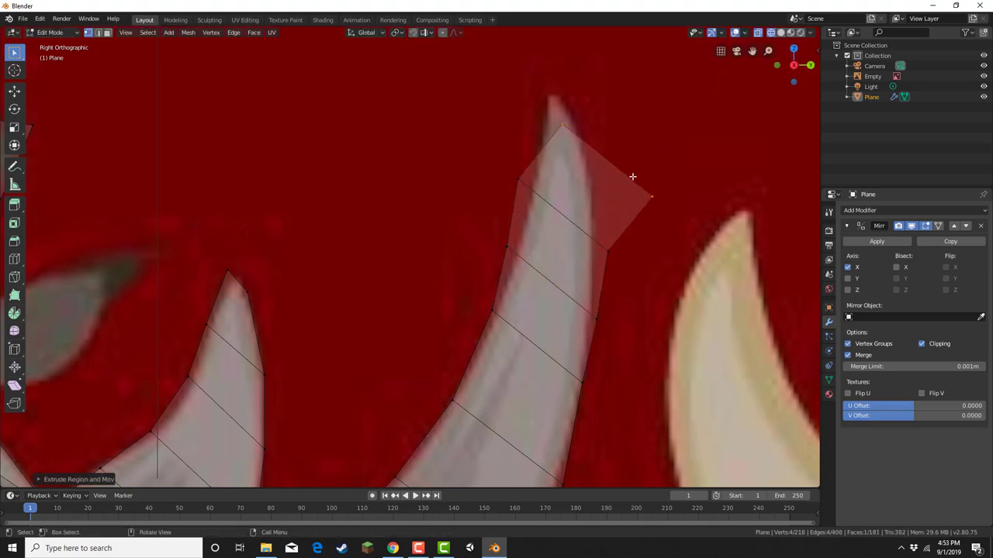
key("g")
left_click(591, 179)
key("e")
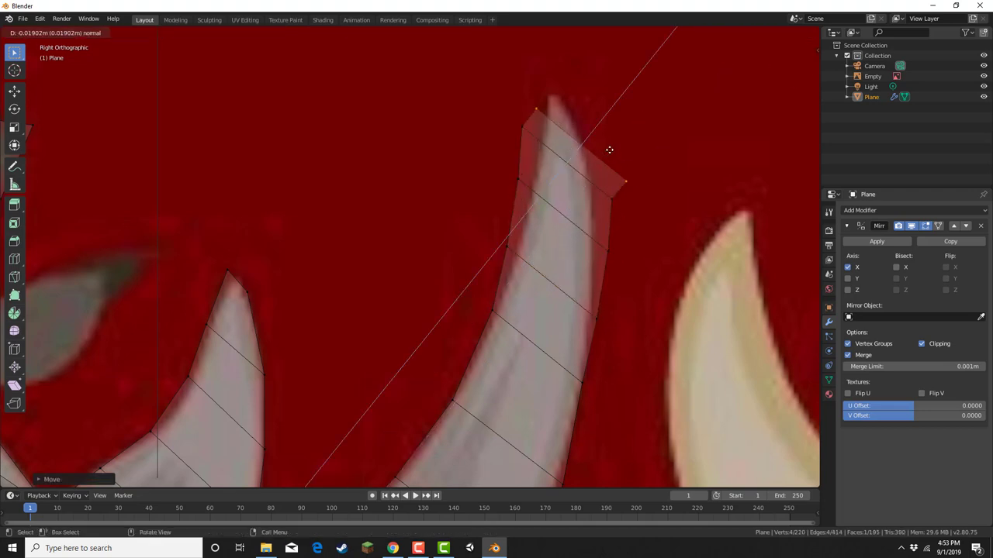
left_click(604, 113)
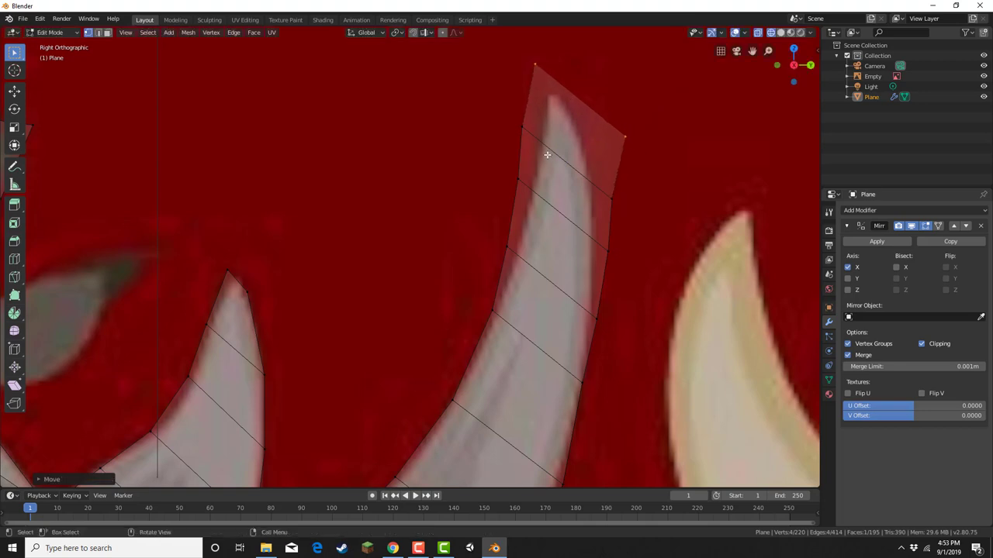
Move the rear vertices of the two newest segments below the large horn's tip section onto the horn's rear edge
left_click_drag(479, 154, 539, 213)
key("g")
left_click(542, 229)
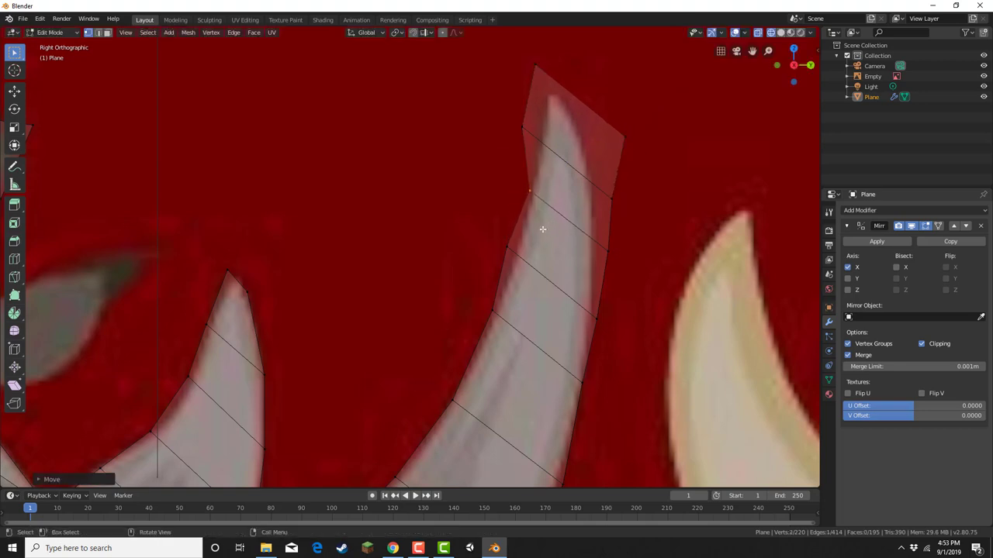
left_click_drag(473, 223, 524, 265)
key("g")
left_click(546, 285)
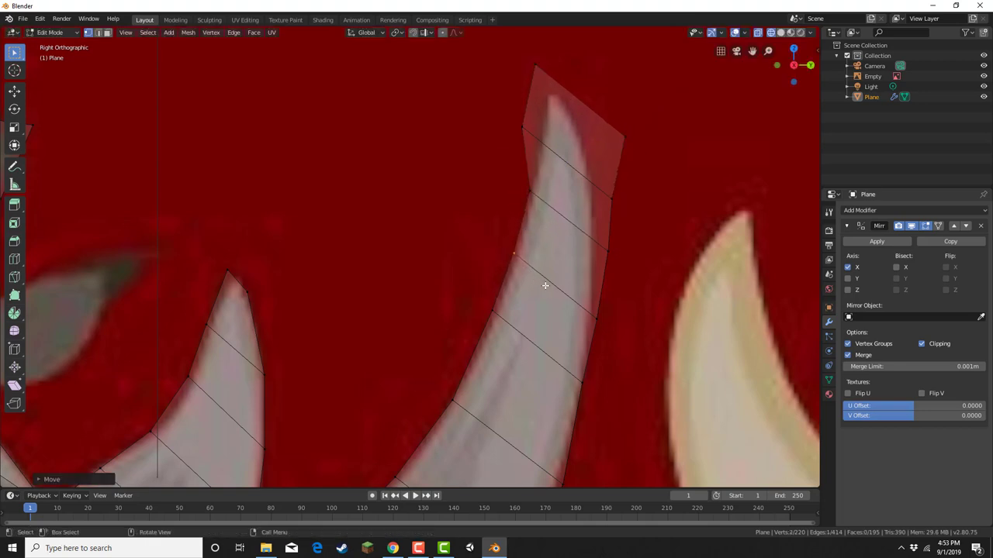
Move the front vertices of the large horn's upper segments below the tip section onto the horn's front edge
left_click_drag(585, 229, 623, 328)
key("g")
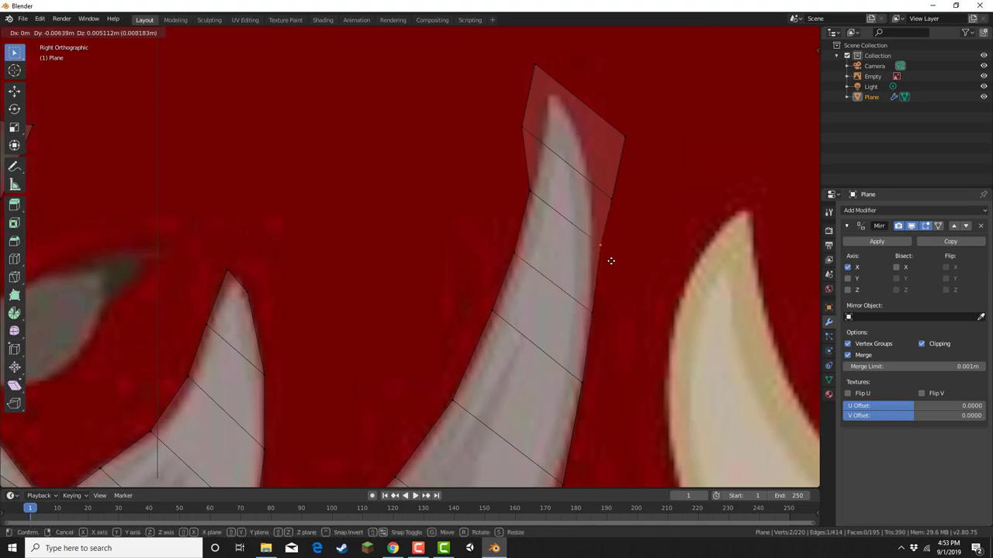
left_click(607, 232)
left_click_drag(597, 166, 631, 210)
key("g")
left_click(610, 113)
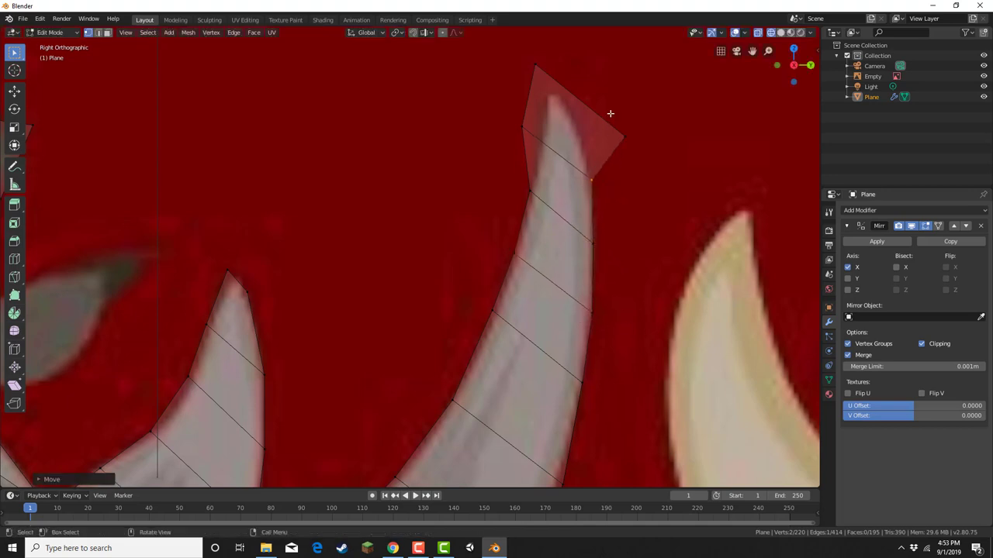
Move the large horn's two end vertices and the rear vertex just below them onto the outline of the horn's tip
left_click_drag(610, 113, 645, 158)
key("g")
left_click(592, 125)
left_click_drag(525, 57, 547, 92)
key("g")
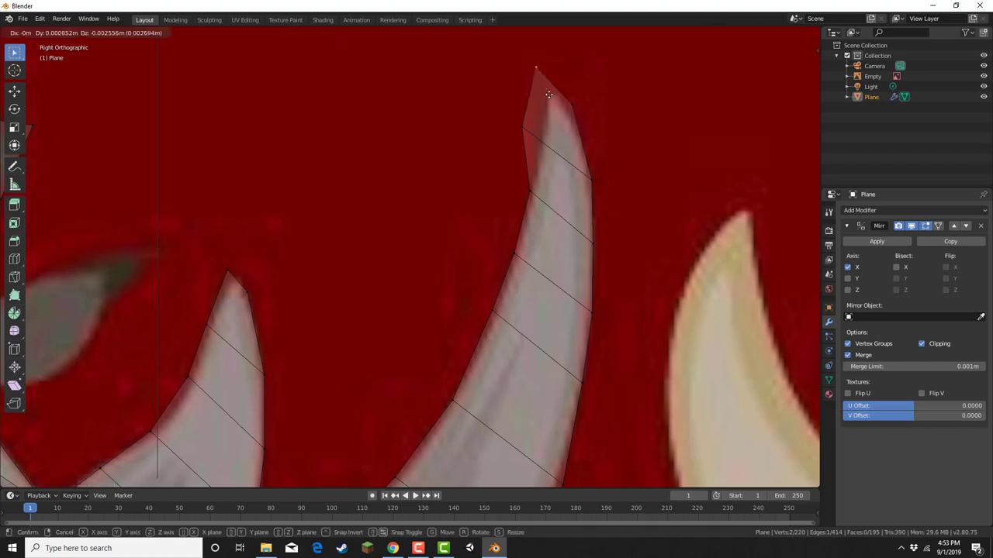
left_click(554, 107)
left_click_drag(538, 140, 540, 141)
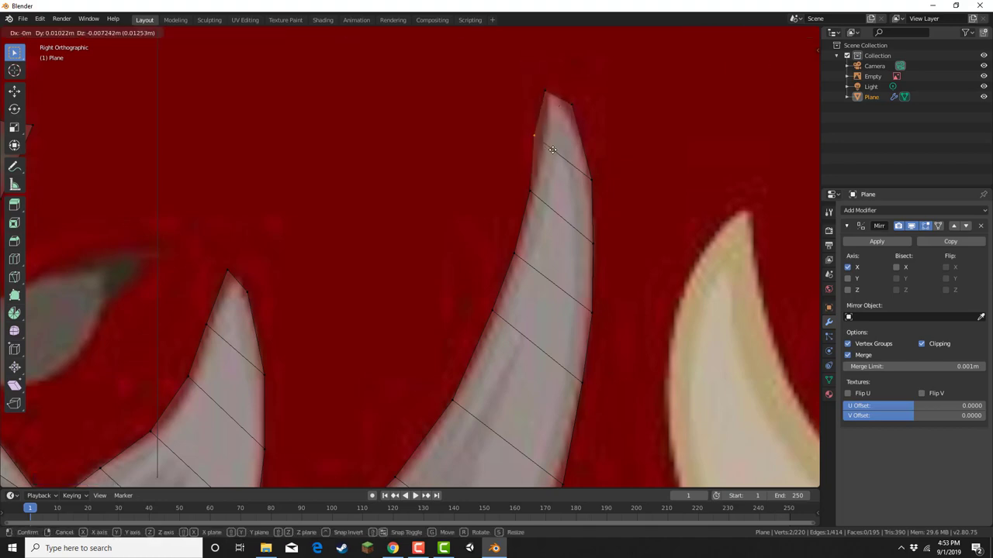
Extrude the body's underside face above the near front leg downward a short distance to start the leg
scroll(466, 225, "down", 8)
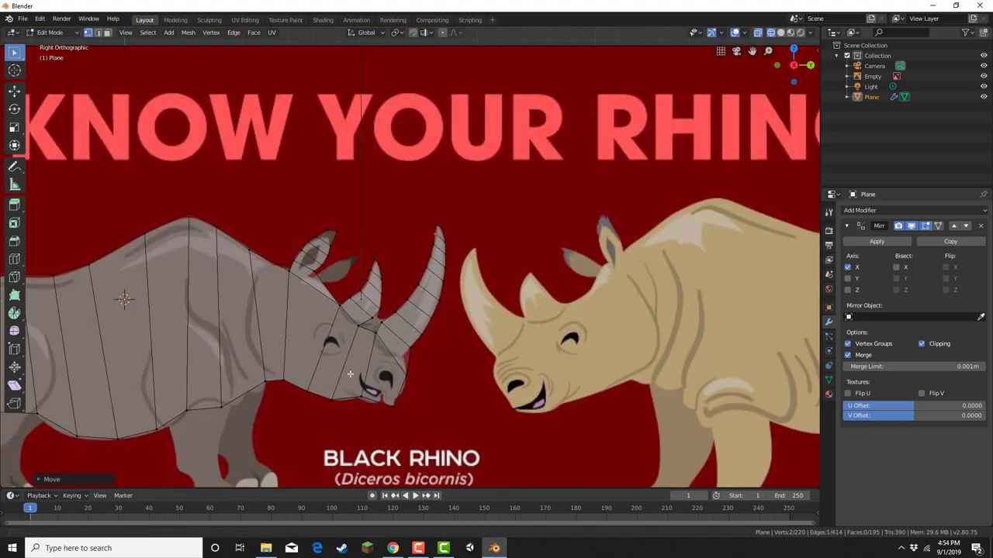
middle_click_drag(349, 374, 654, 238, "shift")
scroll(559, 274, "up", 4)
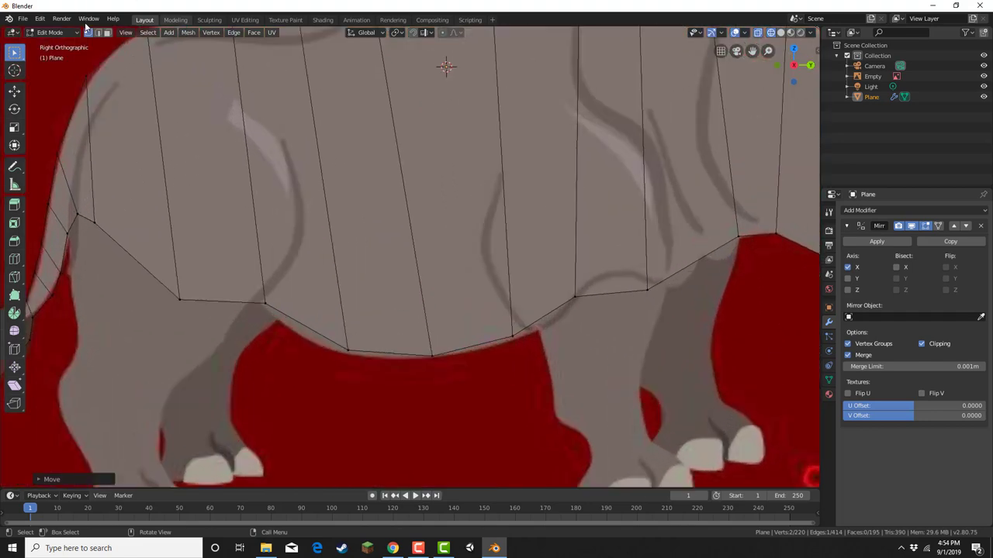
middle_click_drag(409, 228, 394, 183)
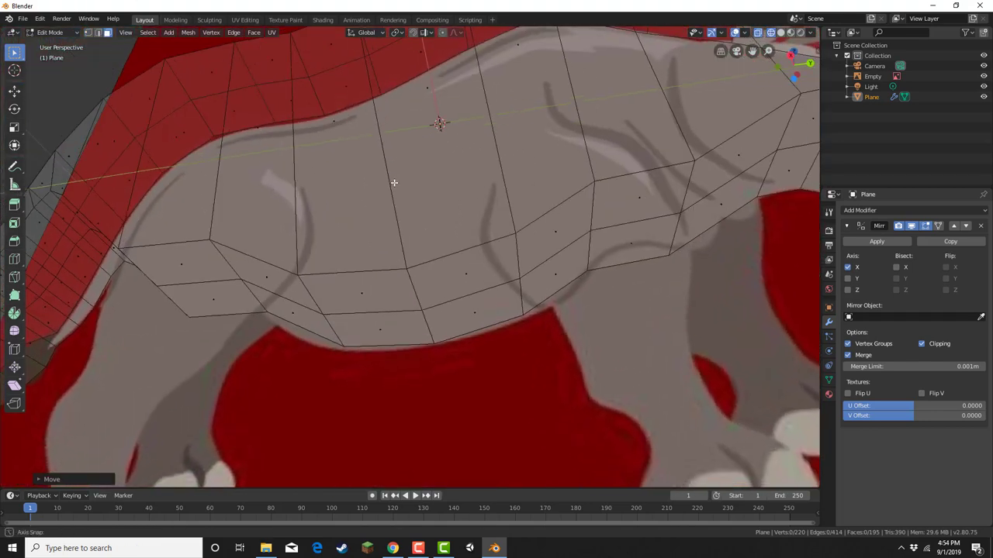
left_click(635, 202)
key("e")
left_click(640, 266)
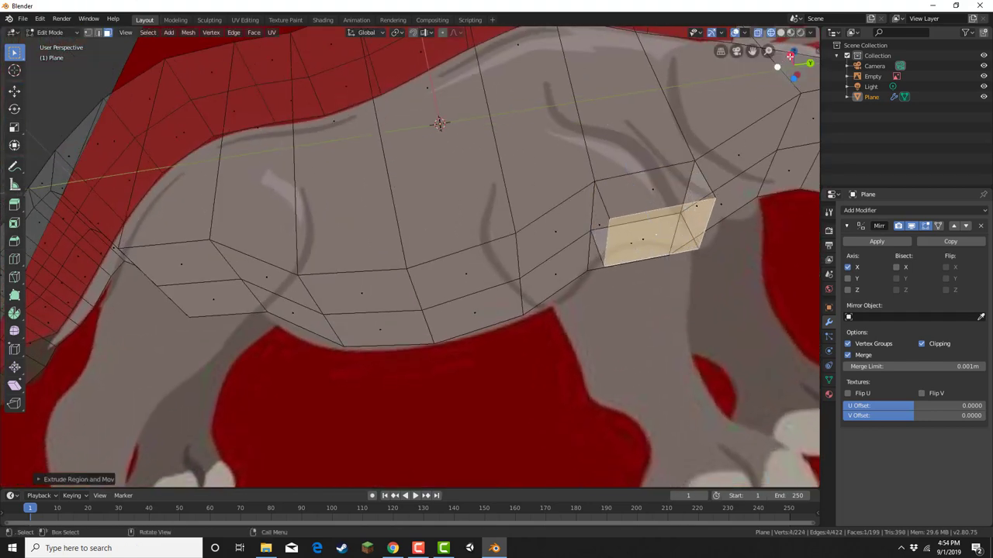
In the right side view, move the upper and lower rear vertices of the front leg's first segment onto the leg's rear outline
left_click(789, 56)
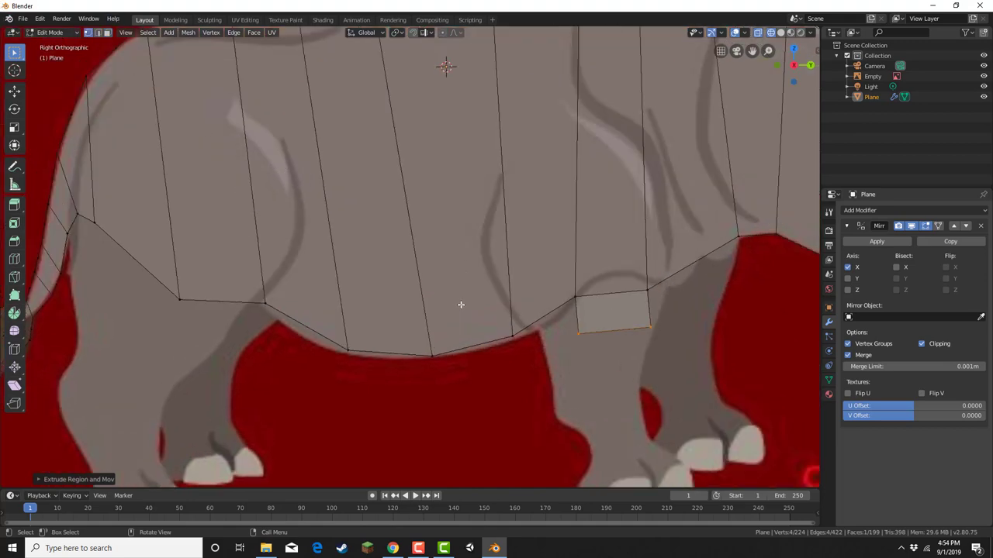
middle_click_drag(397, 298, 187, 230, "shift")
middle_click_drag(311, 294, 388, 304, "shift")
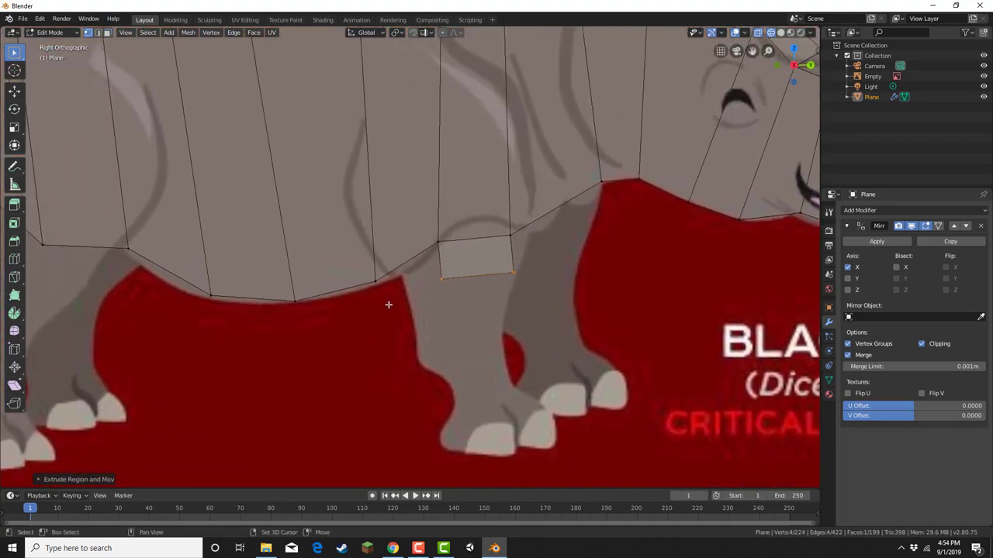
scroll(406, 298, "up", 3)
left_click(459, 235)
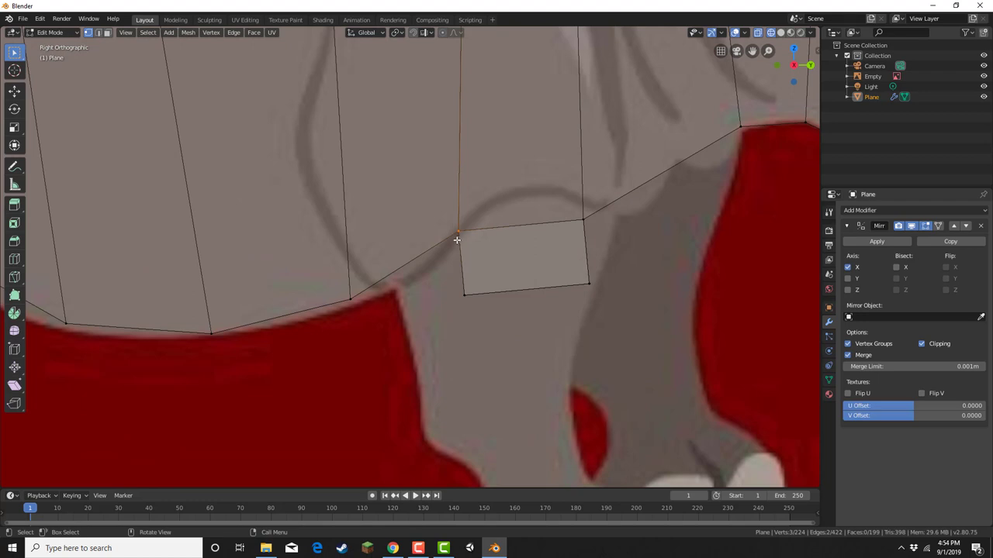
key("g")
left_click(430, 273)
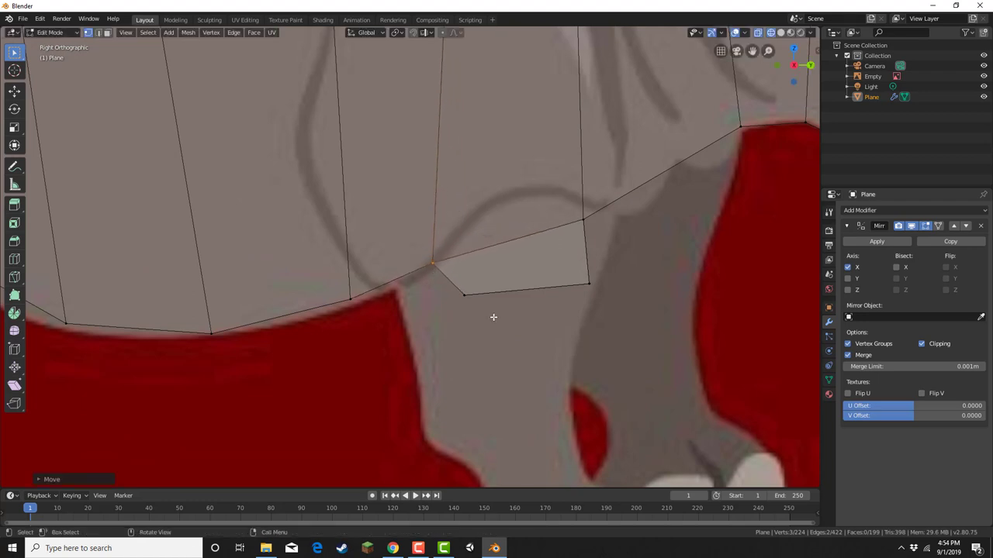
key("g")
left_click(442, 280)
left_click(414, 248)
key("g")
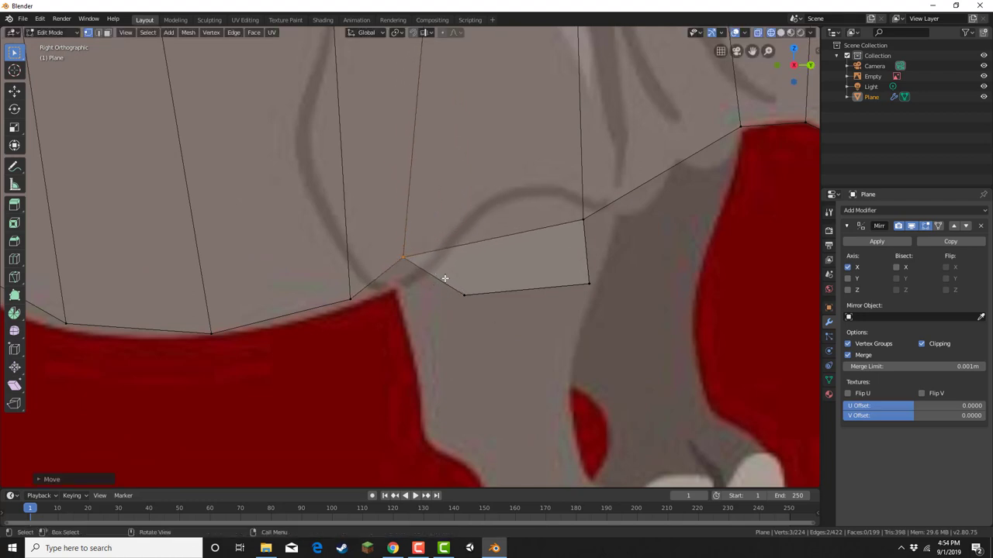
left_click(442, 350)
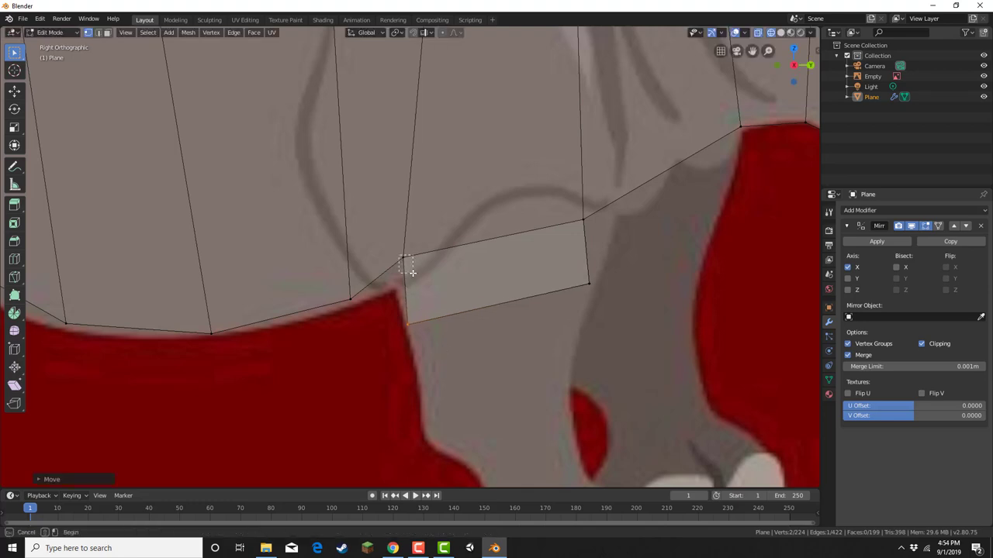
left_click_drag(412, 273, 414, 274)
key("g")
left_click(412, 298)
Move the lower and upper front vertices of the front leg's first segment to the leg's front outline
left_click_drag(527, 250, 613, 299)
key("g")
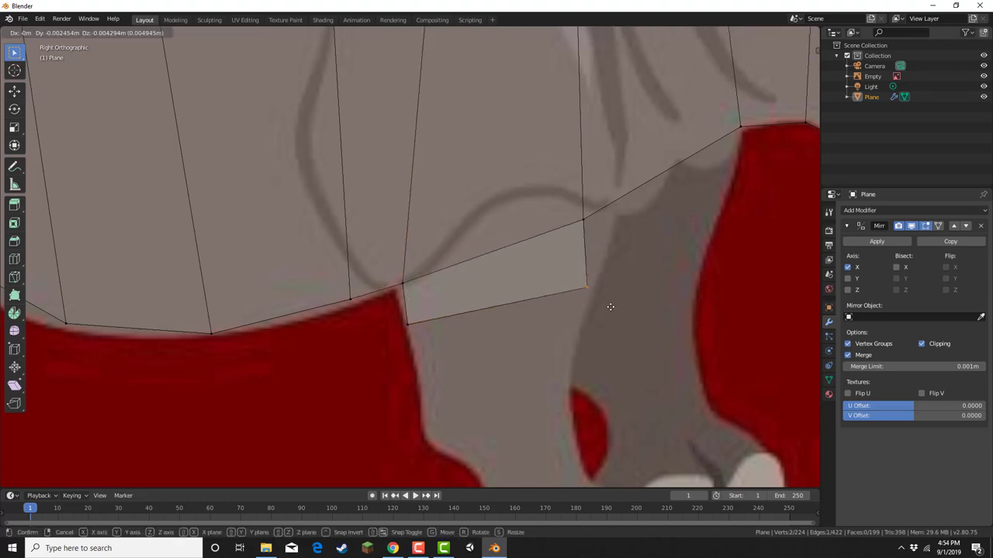
left_click(609, 320)
left_click(581, 219)
key("g")
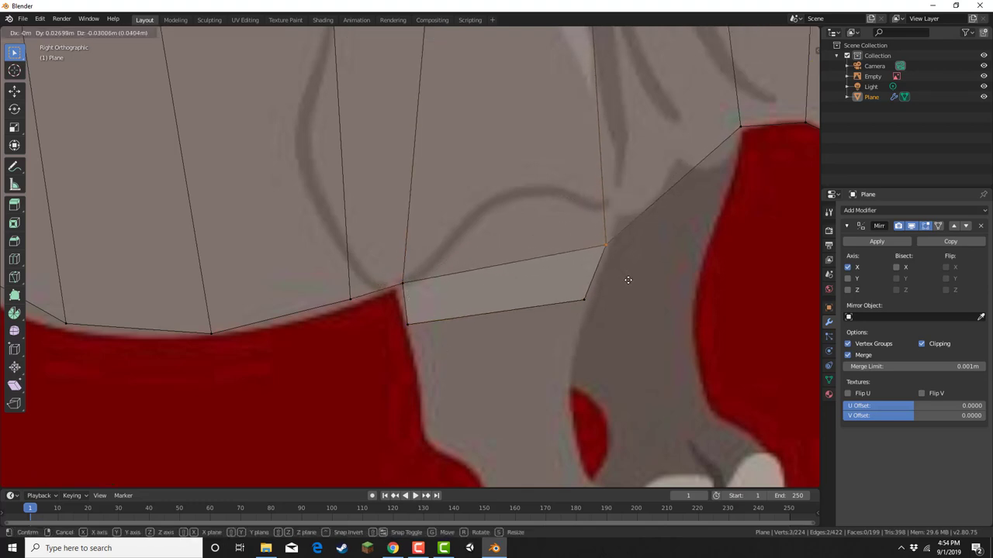
left_click(628, 280)
Extrude the front leg's lower end face downward in four successive segments, reaching just above the foot
left_click_drag(381, 352, 632, 303)
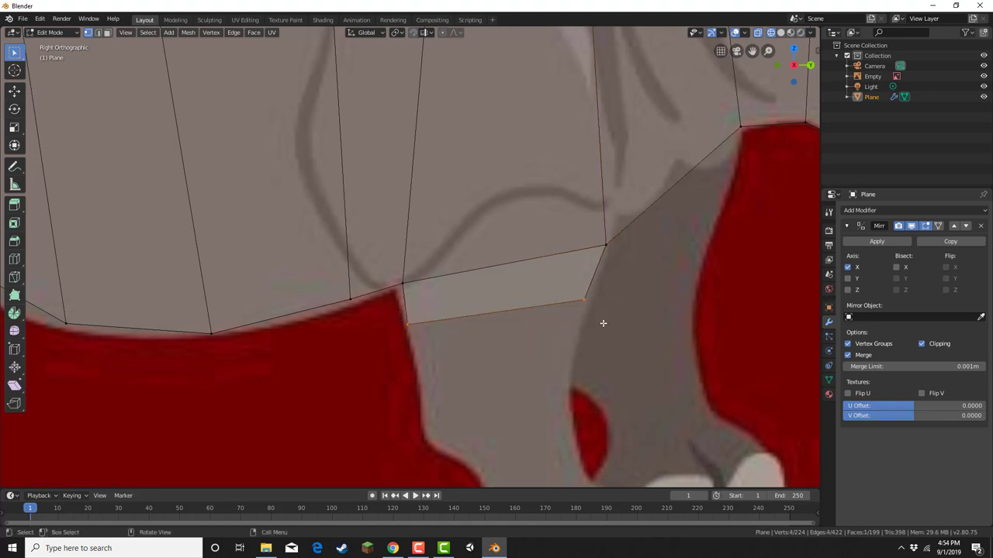
middle_click_drag(632, 418, 561, 240, "shift")
key("e")
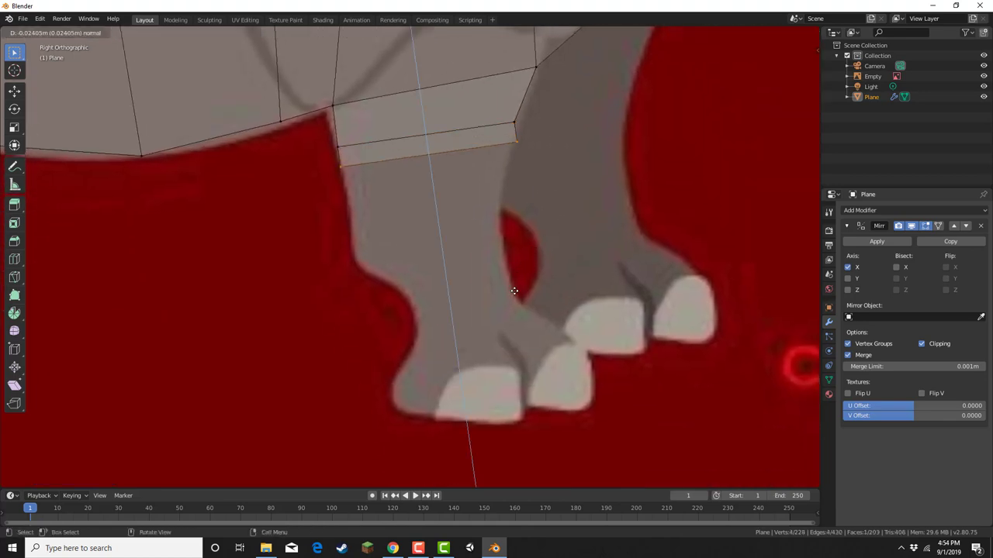
left_click(511, 303)
key("e")
left_click(514, 349)
key("e")
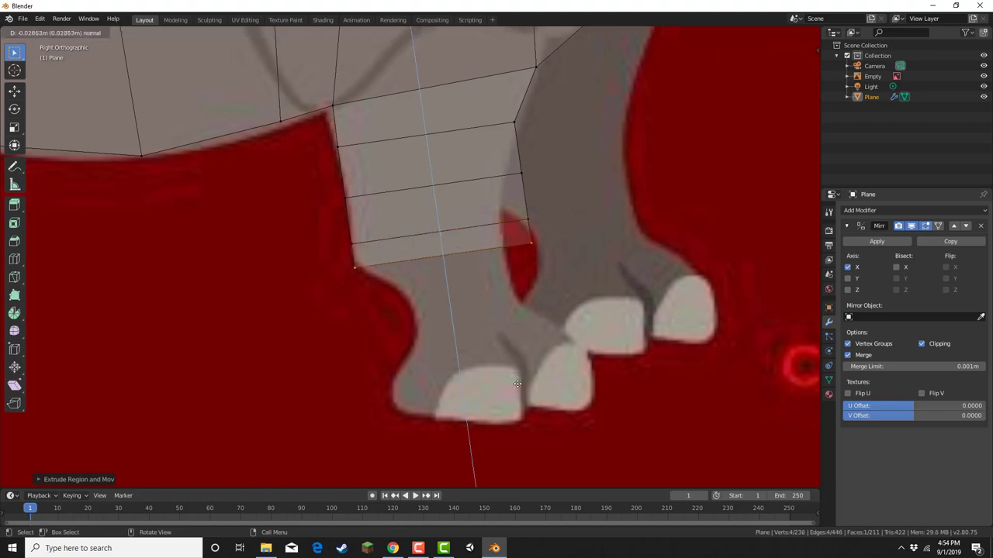
left_click(518, 398)
key("e")
left_click(457, 391)
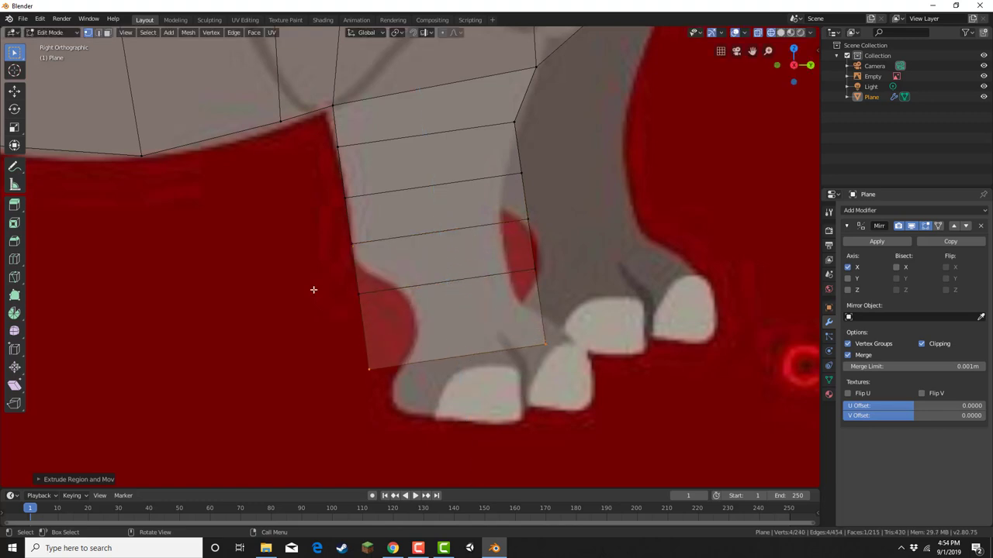
Move the rear vertices of the front leg's three lowest edge loops onto the leg's rear outline above the foot
left_click_drag(314, 273, 378, 311)
key("g")
left_click(439, 311)
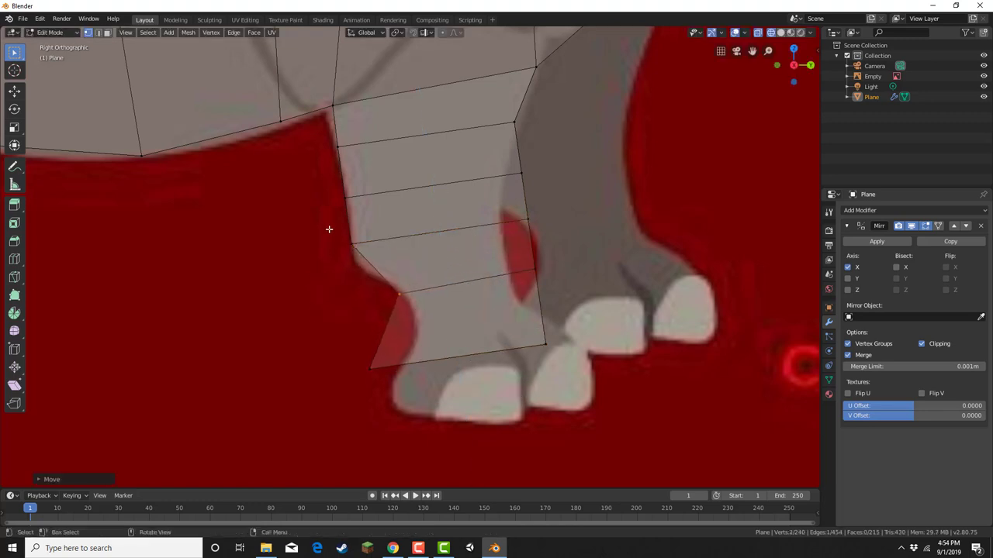
left_click_drag(329, 230, 368, 264)
key("g")
left_click(371, 279)
left_click_drag(370, 329, 405, 383)
key("g")
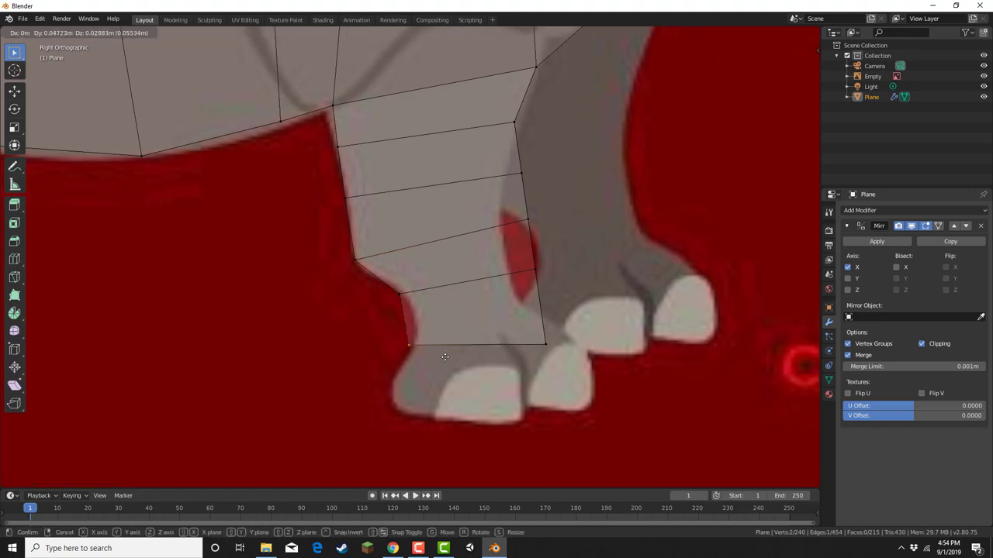
left_click(452, 352)
Move the front vertices of the four newest front leg segments, from the ankle upward, onto the leg's front outline
left_click_drag(522, 308, 575, 371)
key("g")
left_click(555, 343)
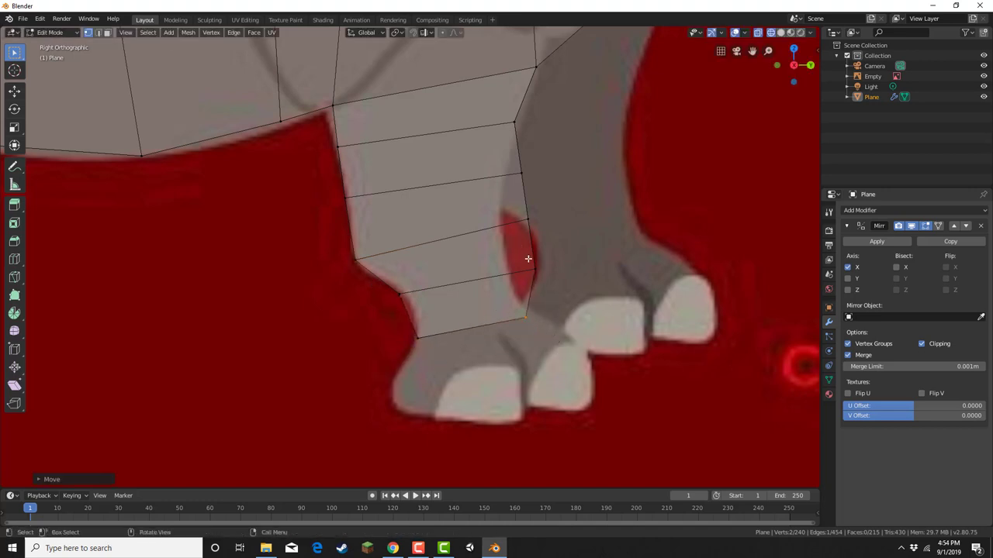
left_click_drag(518, 245, 552, 287)
key("g")
left_click(524, 287)
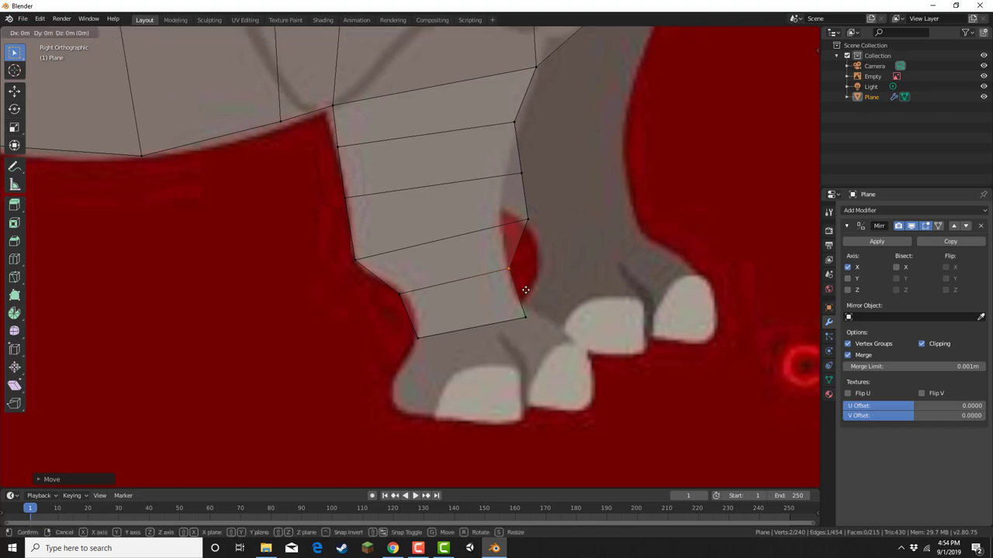
left_click_drag(507, 188, 532, 233)
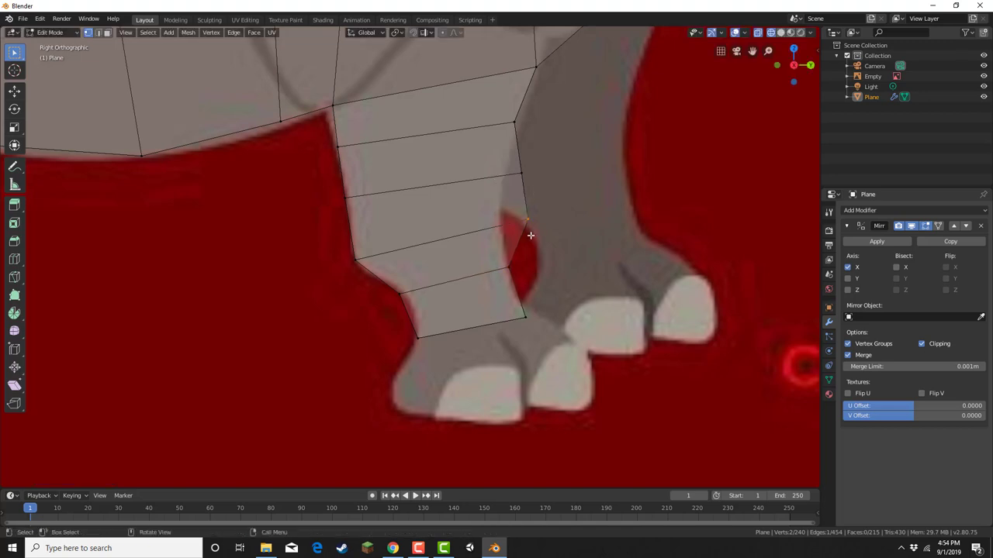
key("g")
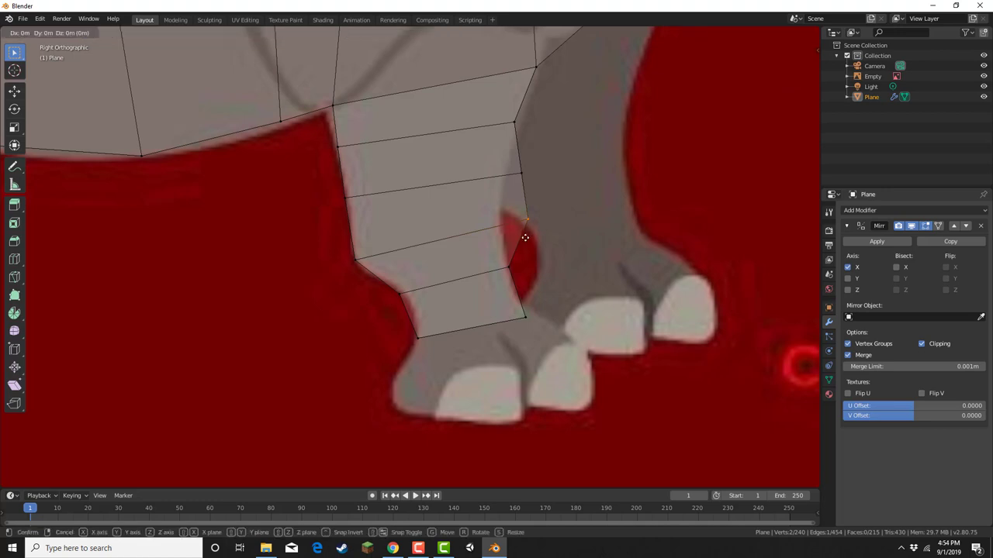
left_click(504, 239)
left_click_drag(507, 153, 529, 189)
key("g")
left_click(513, 188)
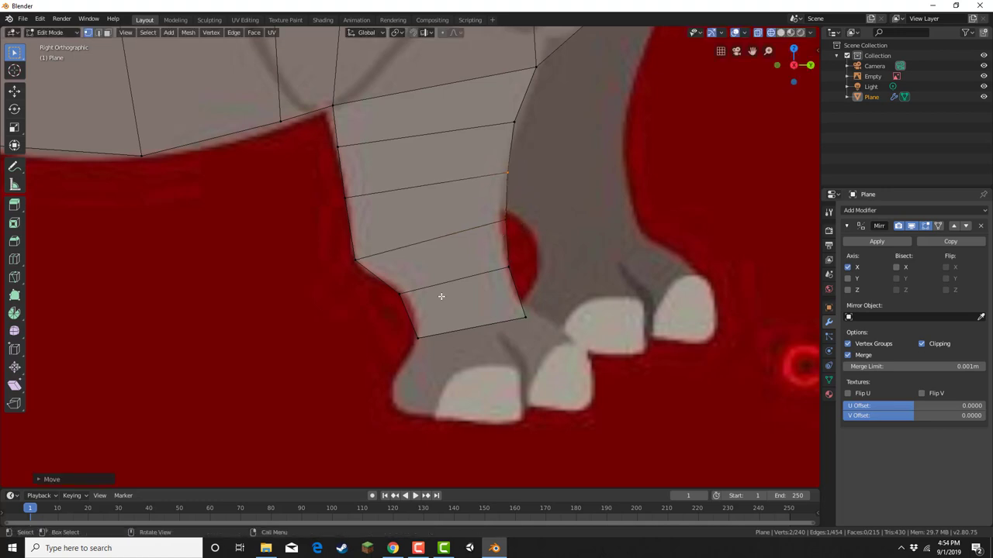
Extrude the front leg's lower end face in two more segments down to the sole of the foot
left_click_drag(414, 344, 541, 309)
key("e")
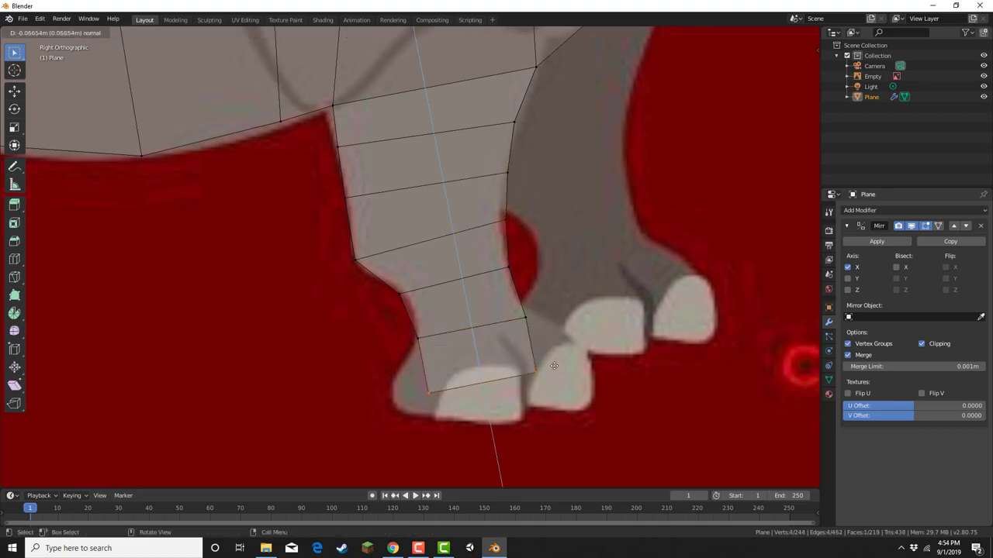
left_click(556, 373)
key("e")
left_click(568, 414)
Move the rear vertices of the two foot segments back to the heel's outline and the sole
key("g")
left_click_drag(449, 402, 461, 461)
left_click(411, 398)
key("g")
left_click(420, 436)
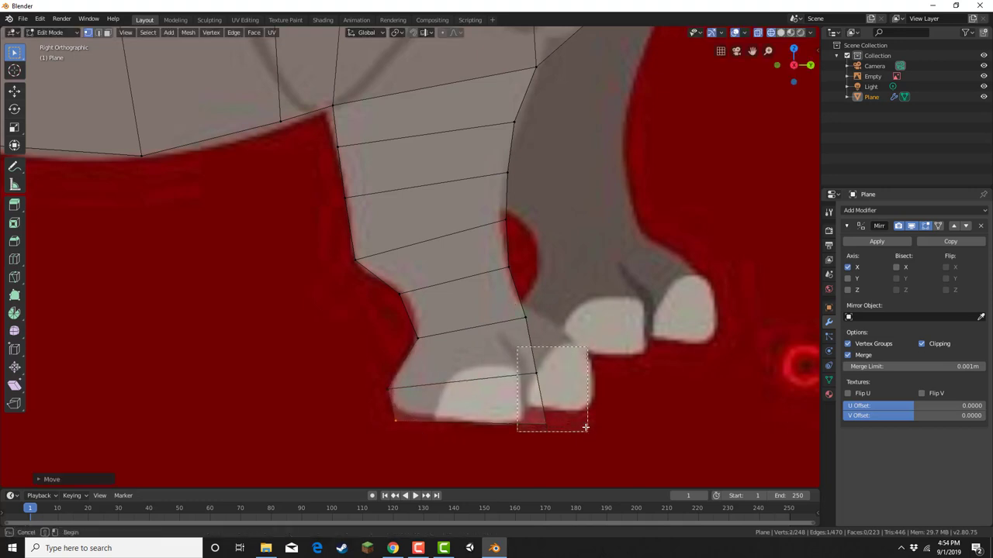
Extrude the front faces of the two foot segments forward to cover the toes
left_click_drag(585, 427, 586, 426)
left_click(525, 317, "shift")
key("e")
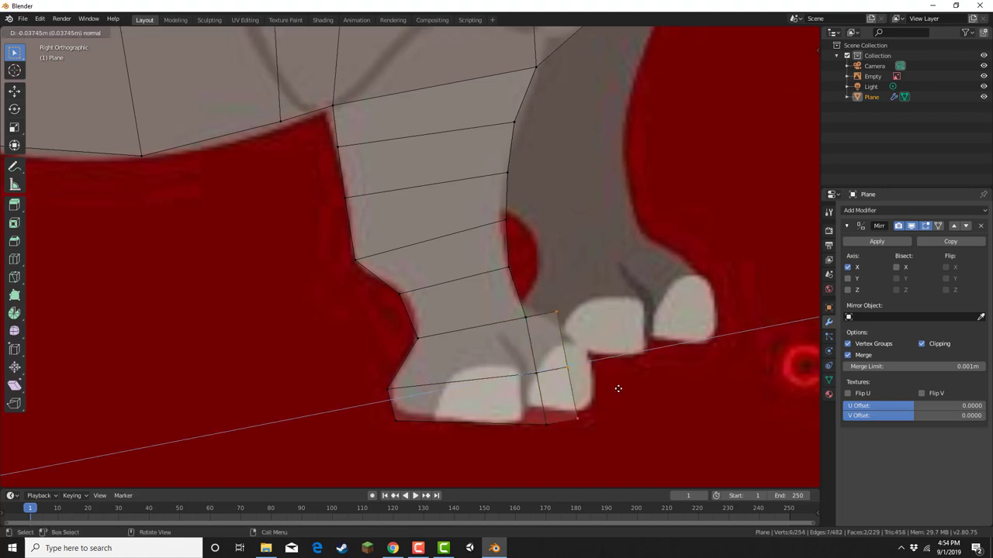
left_click(627, 347)
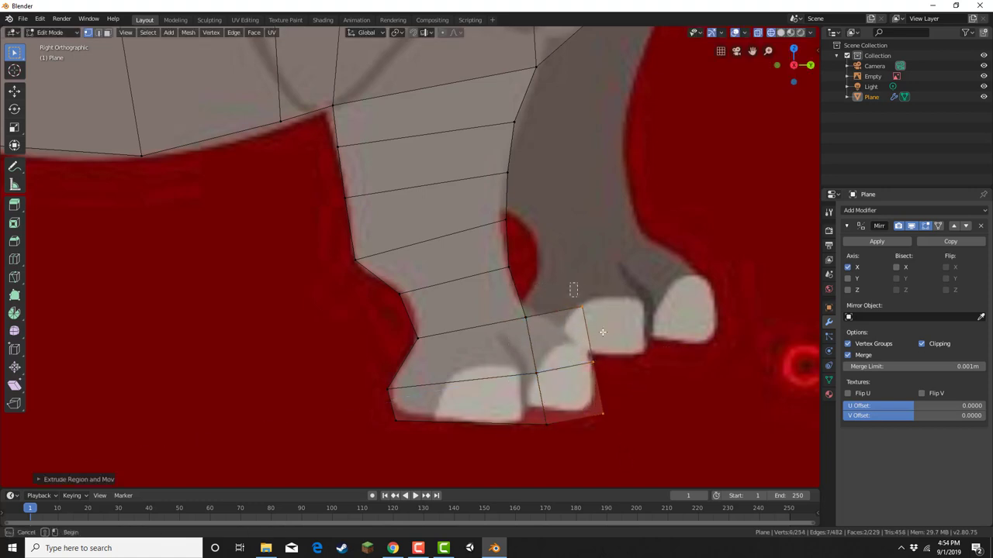
Move the upper toe vertex, front ankle vertex and two lower toe vertices onto the front foot's outline
left_click_drag(603, 332, 606, 338)
key("g")
left_click(607, 375)
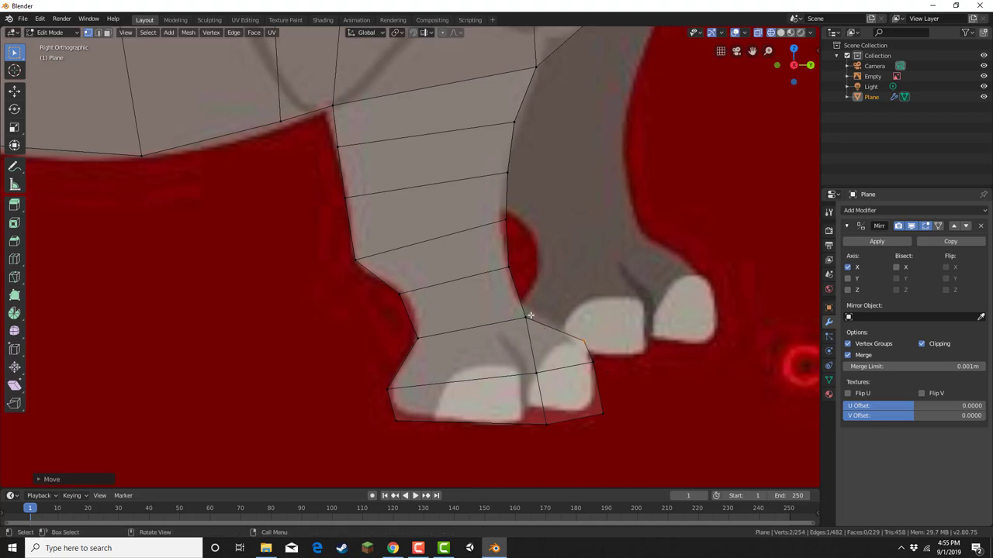
left_click_drag(538, 331, 537, 331)
left_click_drag(589, 411, 629, 450)
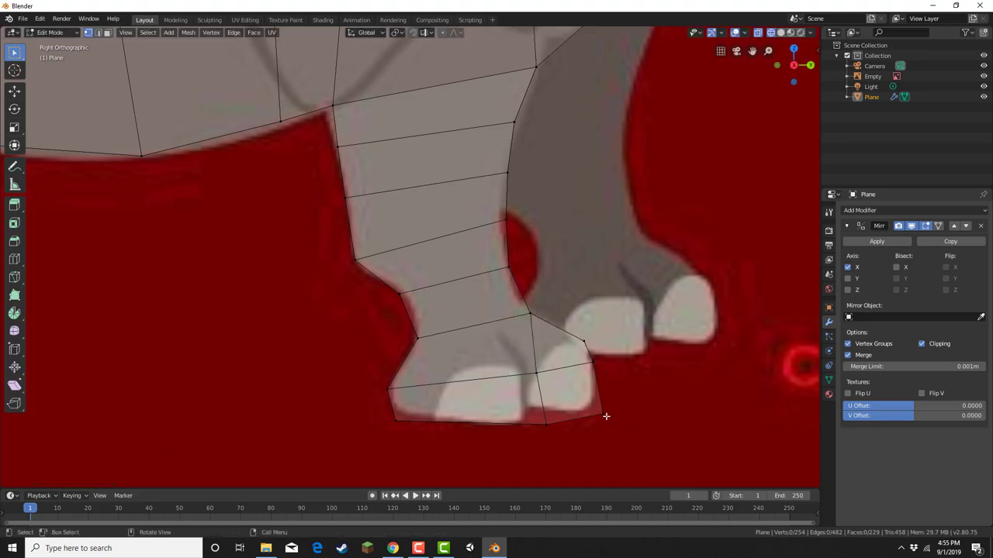
key("g")
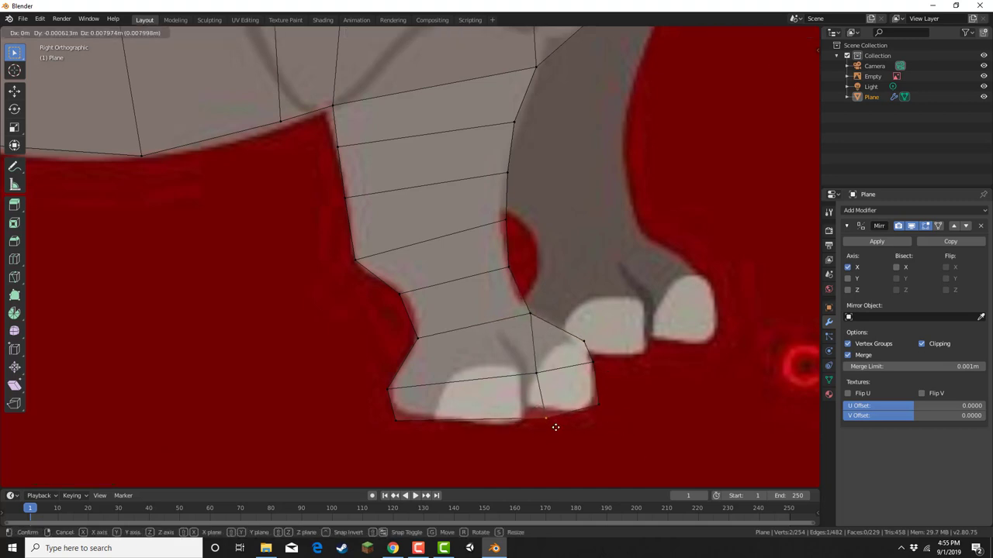
left_click(552, 433)
scroll(507, 404, "down", 4)
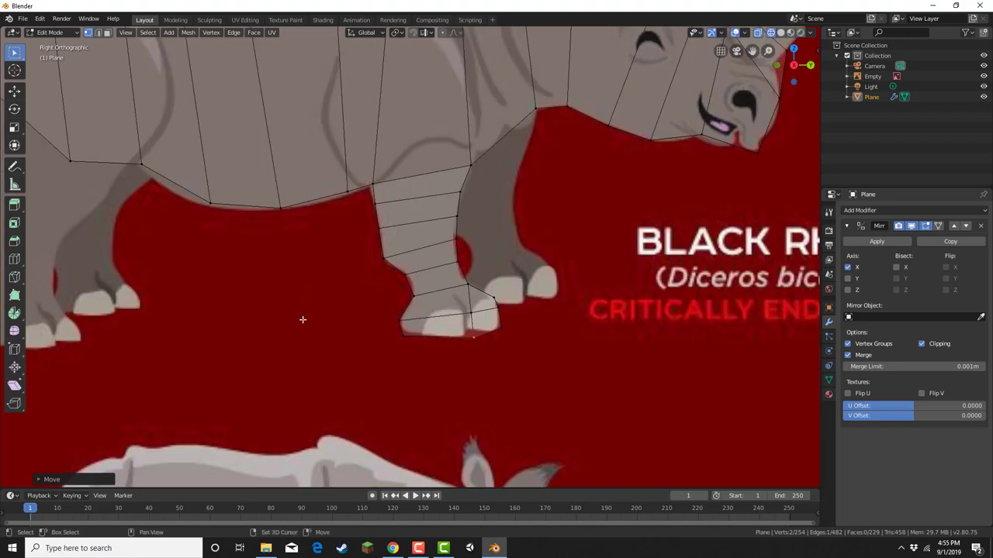
Extrude the rear underside face of the body slightly downward to start the hind leg
middle_click_drag(303, 319, 658, 383, "shift")
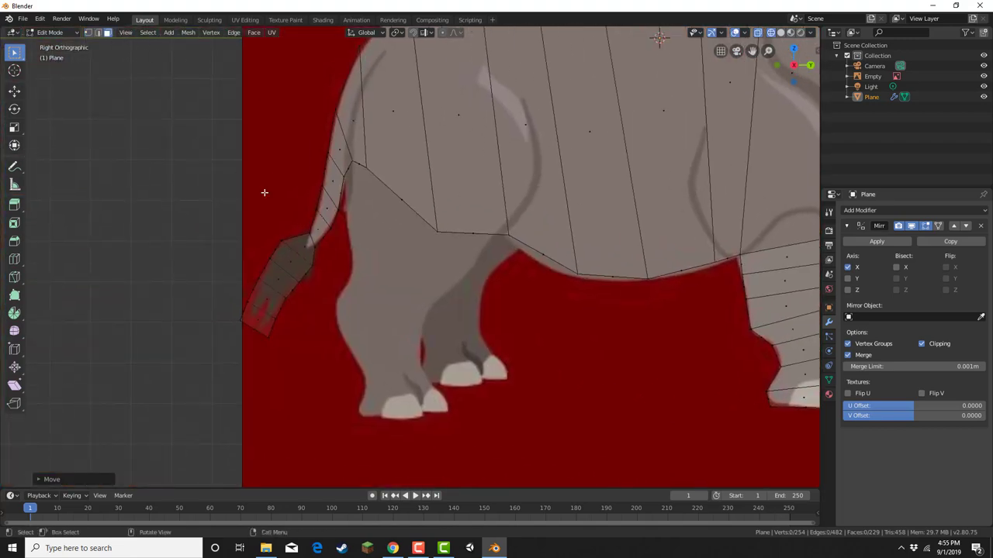
middle_click_drag(341, 247, 412, 179)
left_click(426, 169)
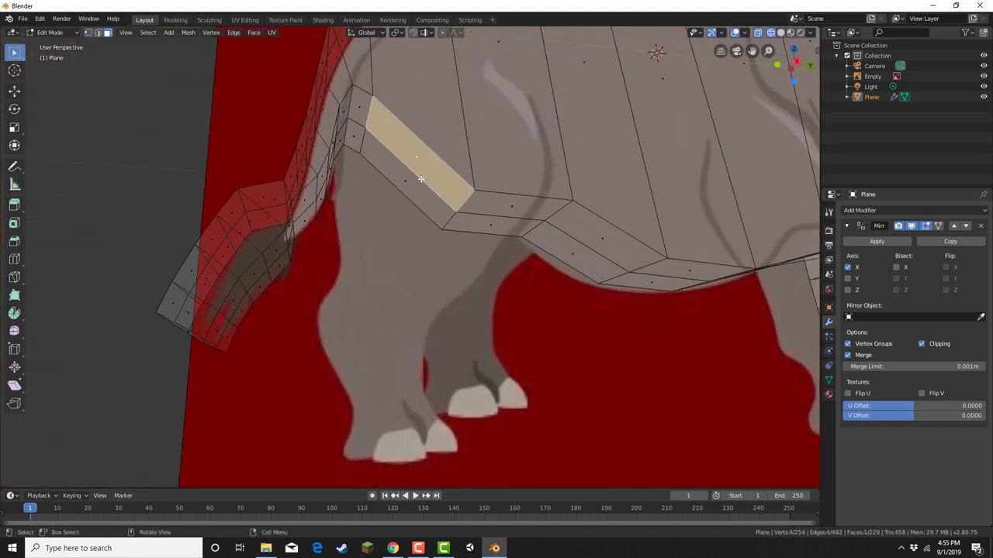
key("e")
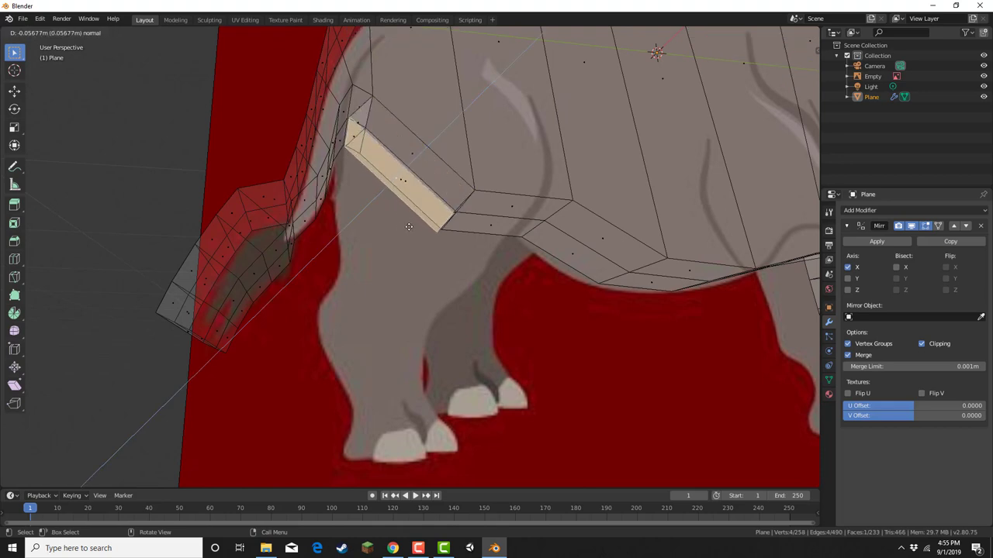
left_click(426, 219)
In the right side view, move the rear and front vertices of the hind leg's first segment down toward the thigh's outline
left_click(799, 62)
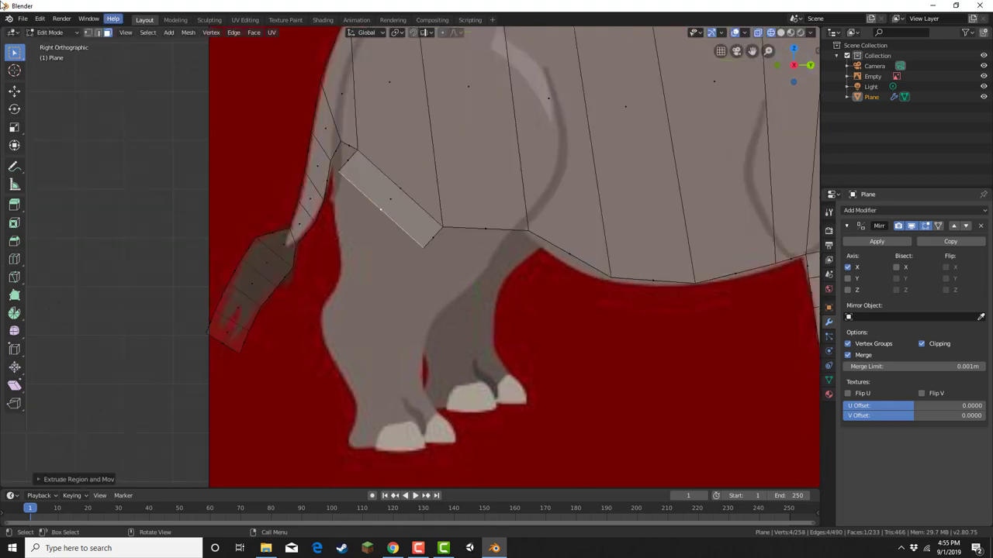
left_click(88, 33)
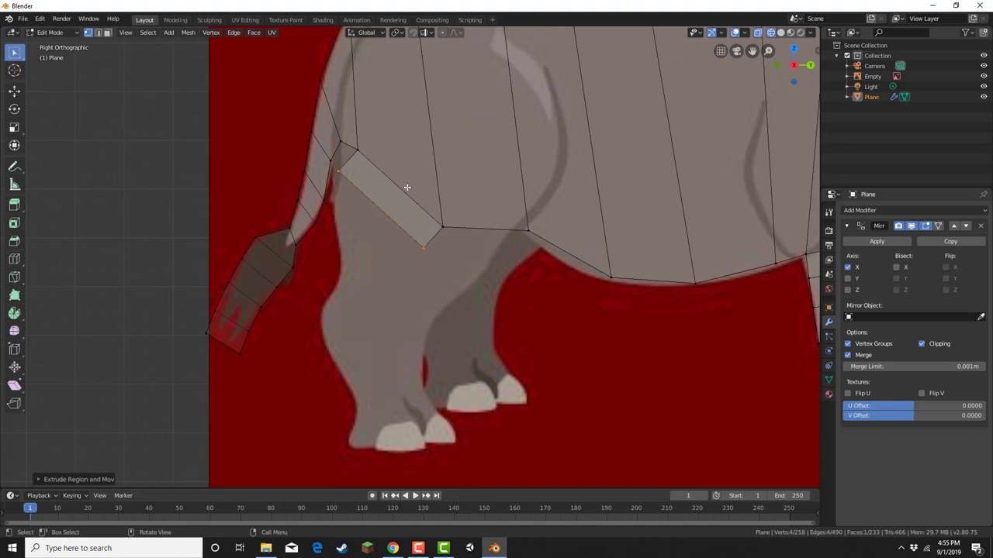
left_click(327, 163)
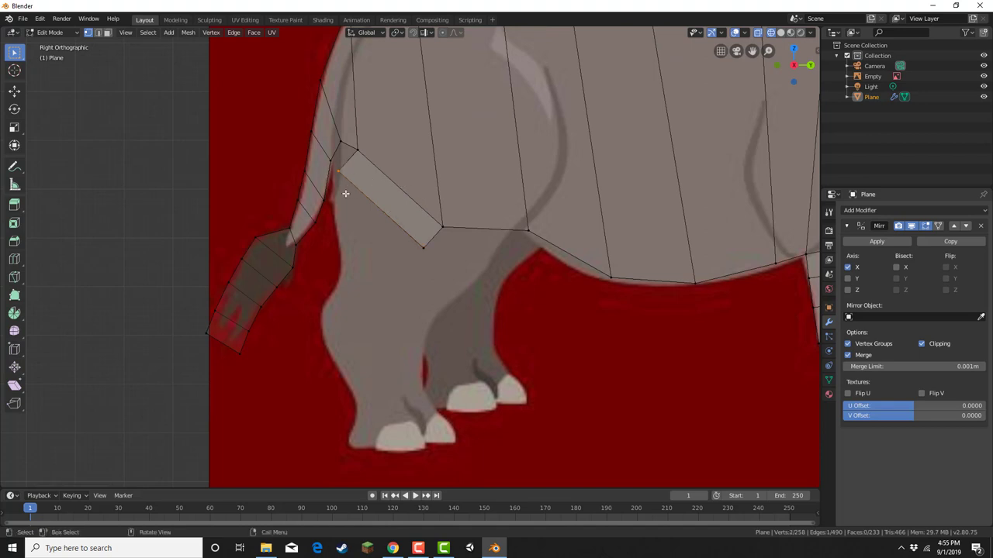
key("g")
left_click(340, 256)
left_click(430, 251)
key("g")
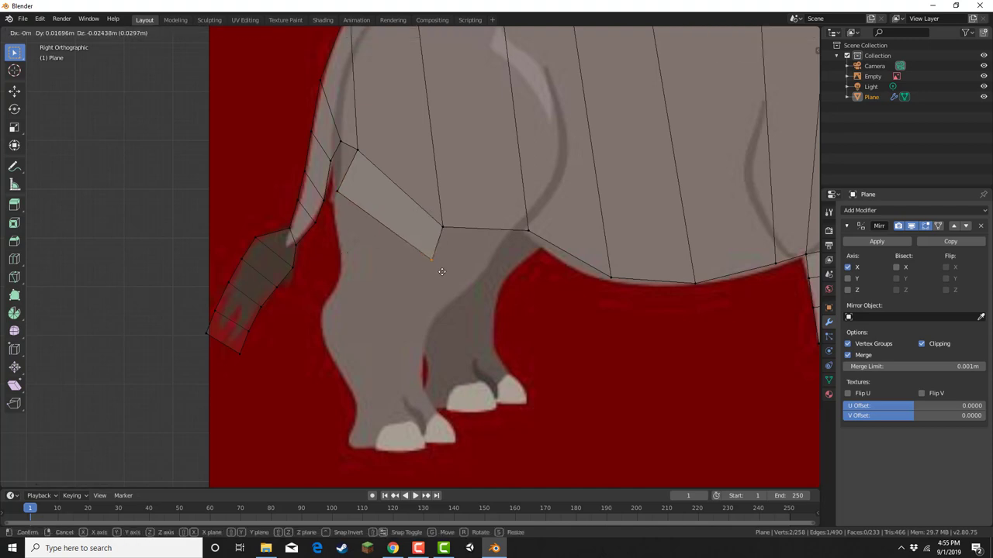
left_click(441, 265)
Shift the upper and lower front vertices of the hind leg's first segment forward to widen the thigh
left_click(469, 240)
key("g")
left_click(497, 242)
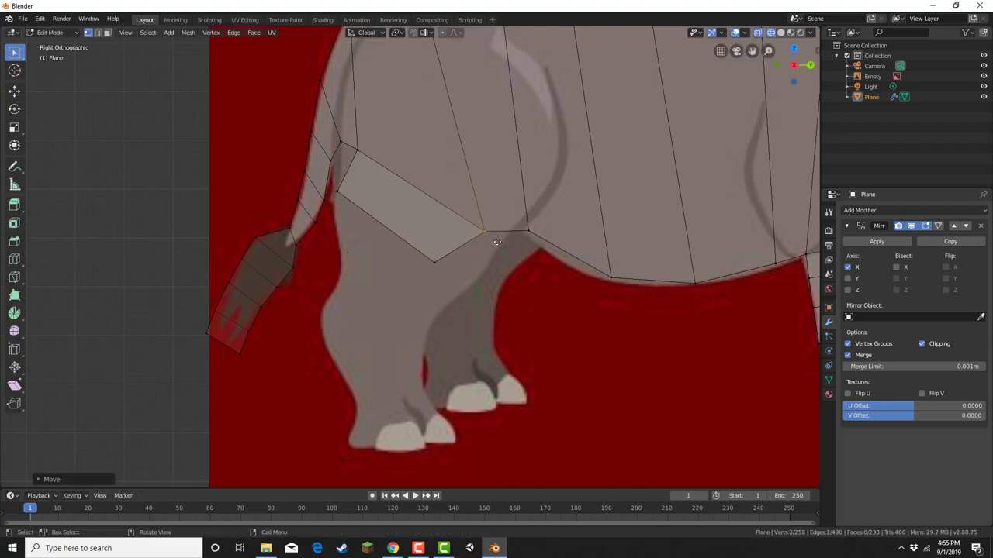
left_click(435, 264)
key("g")
left_click(481, 277)
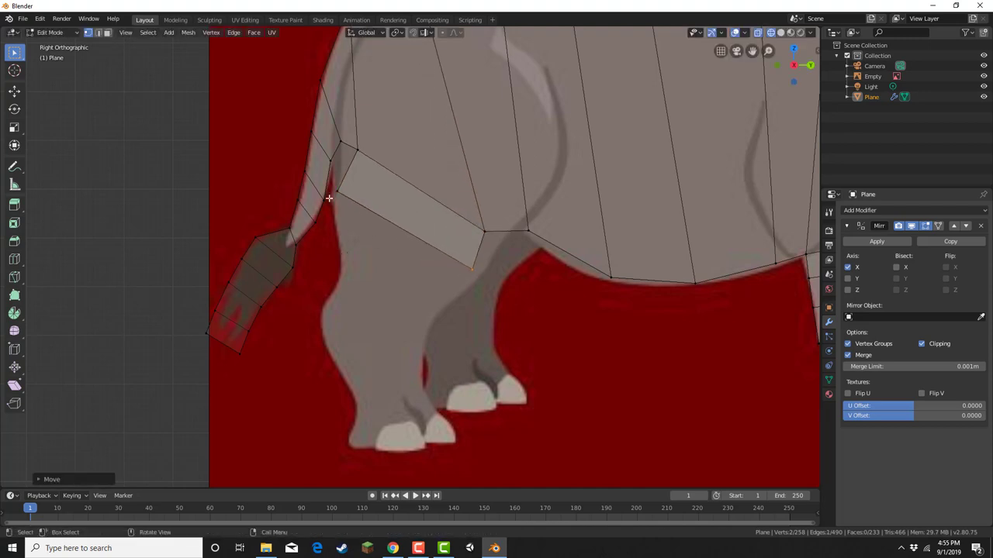
Extrude the first segment's lower end face in two more segments down the thigh
left_click_drag(334, 183, 461, 313)
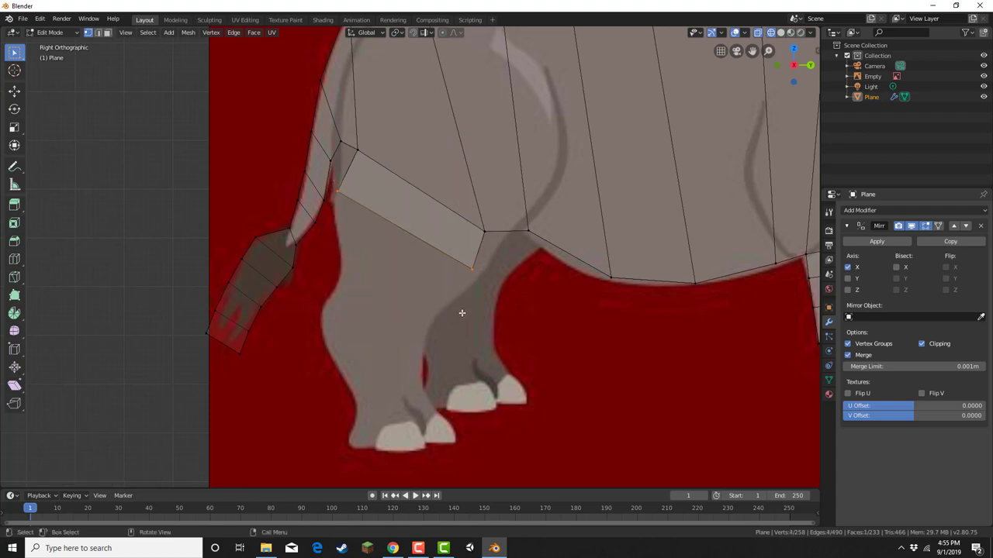
key("e")
left_click(428, 346)
key("e")
left_click(412, 393)
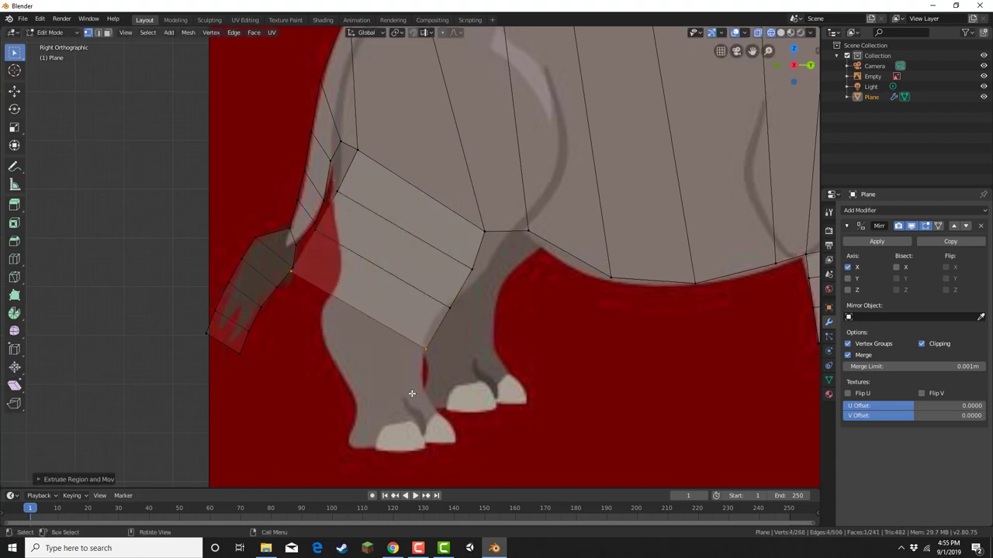
Move the rear vertices of the two new thigh segments forward onto the hind leg's back outline
left_click_drag(289, 288, 292, 289)
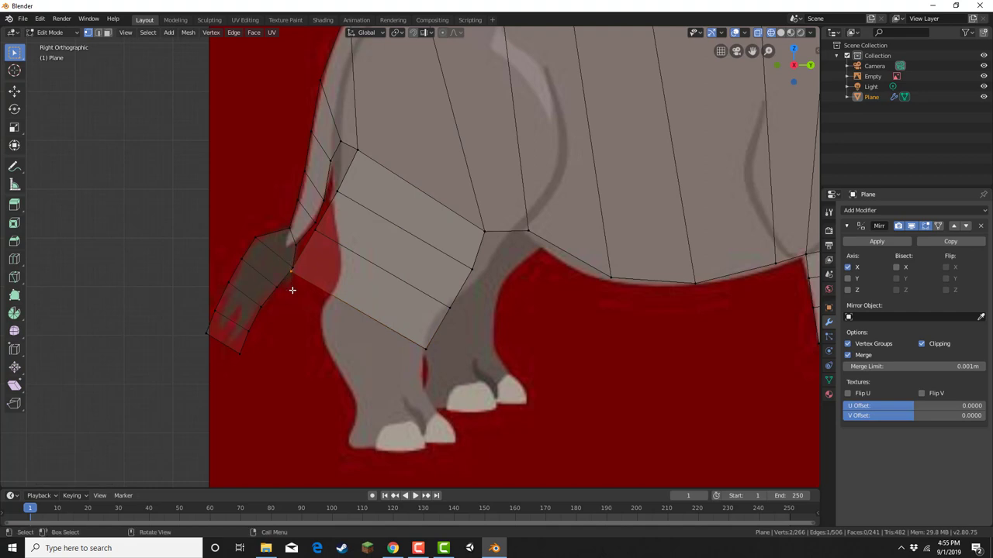
key("g")
left_click(324, 279)
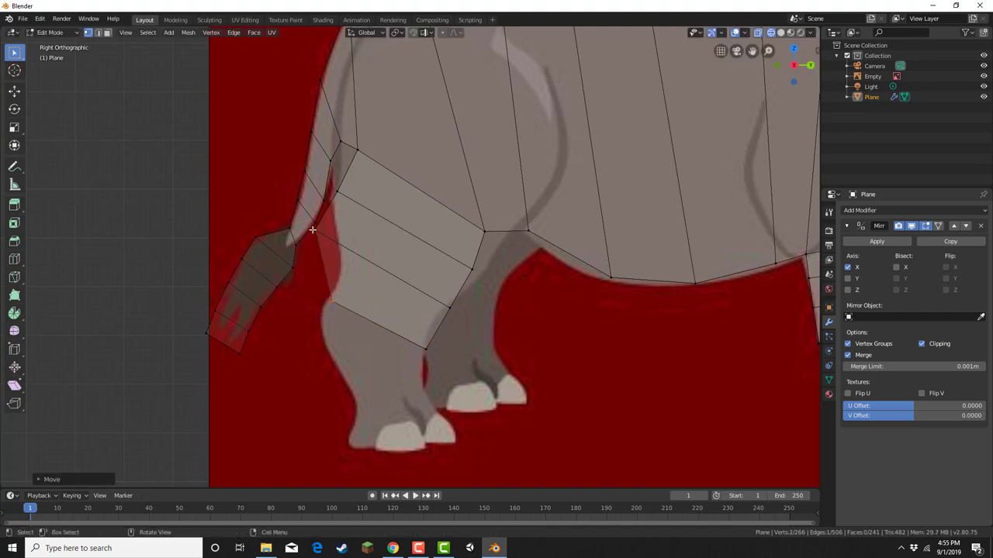
left_click(313, 229)
key("g")
left_click(357, 268)
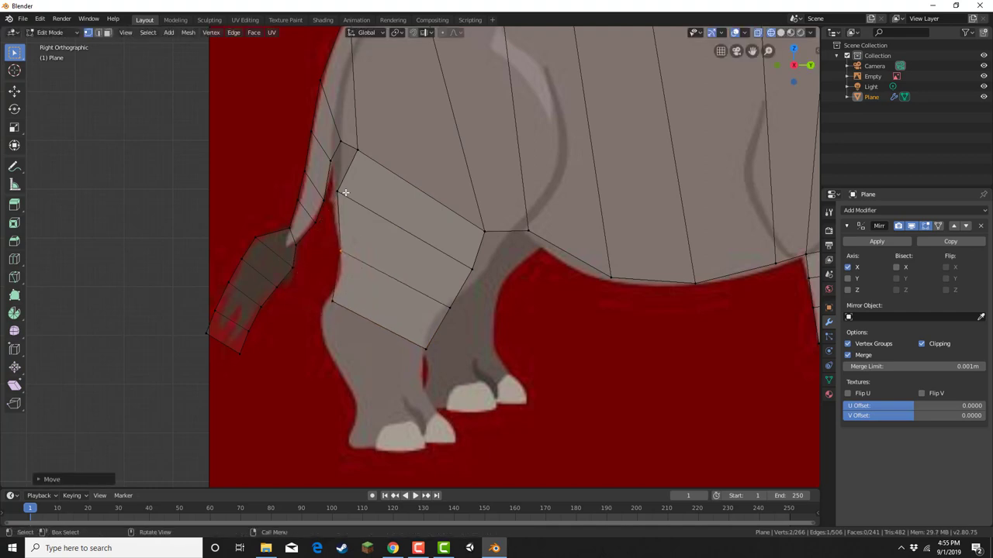
Fine-tune the rear thigh vertices along the back outline, raising the lowest one to the narrow point above the hock
left_click_drag(349, 200, 351, 202)
key("g")
left_click(346, 207)
left_click_drag(333, 242, 347, 255)
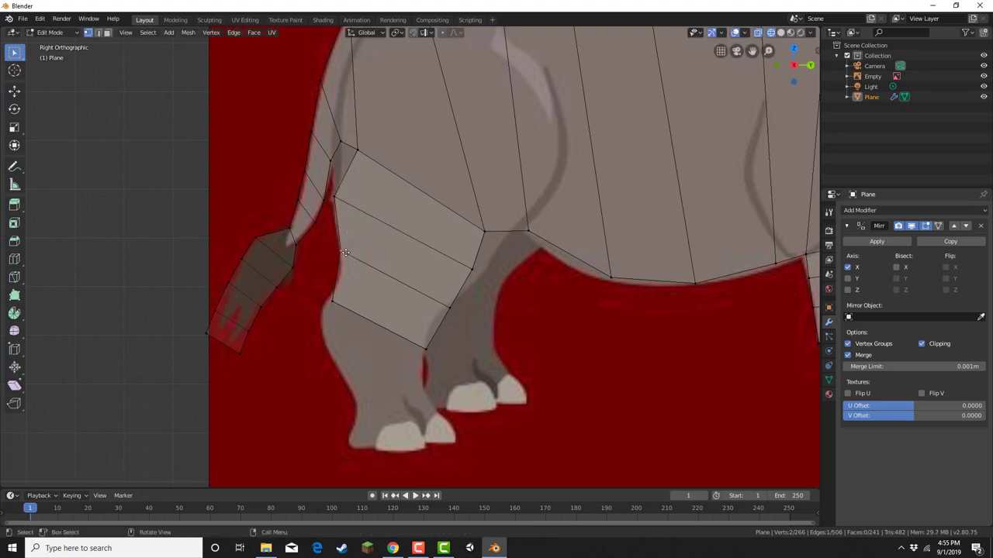
key("g")
left_click(343, 288)
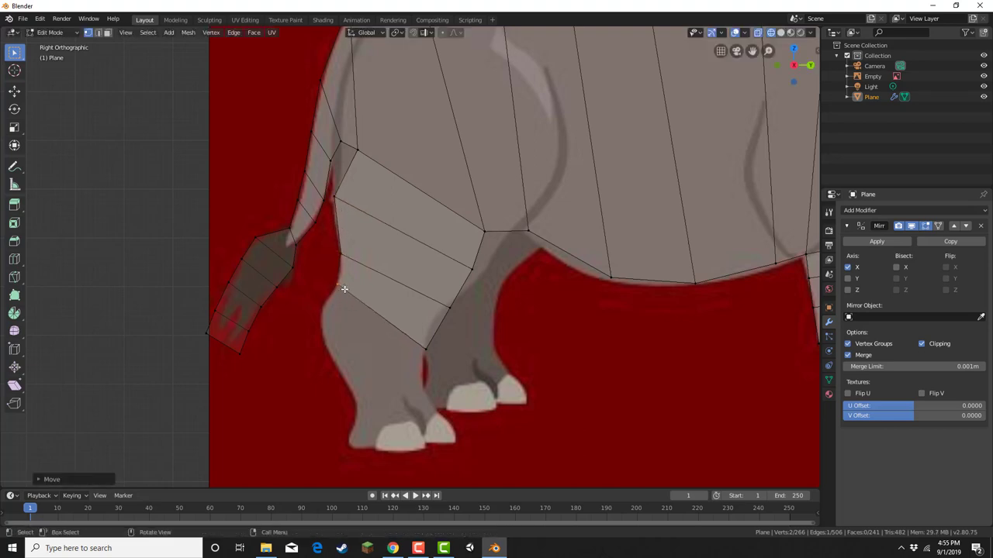
Adjust the two lower front thigh vertices to follow the hind leg's front outline
left_click_drag(421, 349, 433, 358)
key("g")
left_click(430, 354)
left_click_drag(436, 279, 471, 325)
key("g")
left_click(461, 323)
Extrude the thigh's lower end face in two more segments around the hock, shifting the first into line with the leg
left_click_drag(317, 270, 424, 395)
middle_click_drag(413, 379, 470, 308, "shift")
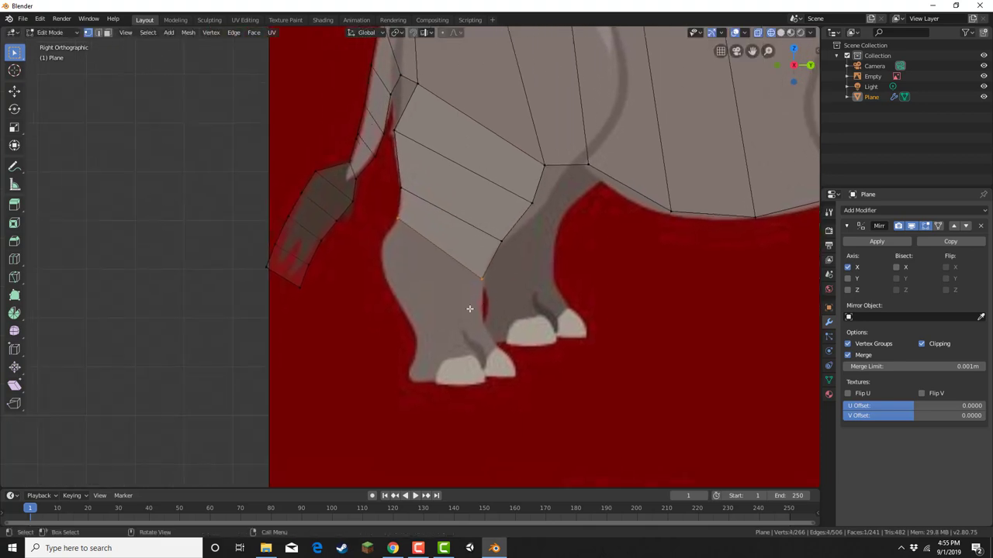
scroll(470, 308, "up", 3)
key("e")
left_click(422, 352)
key("g")
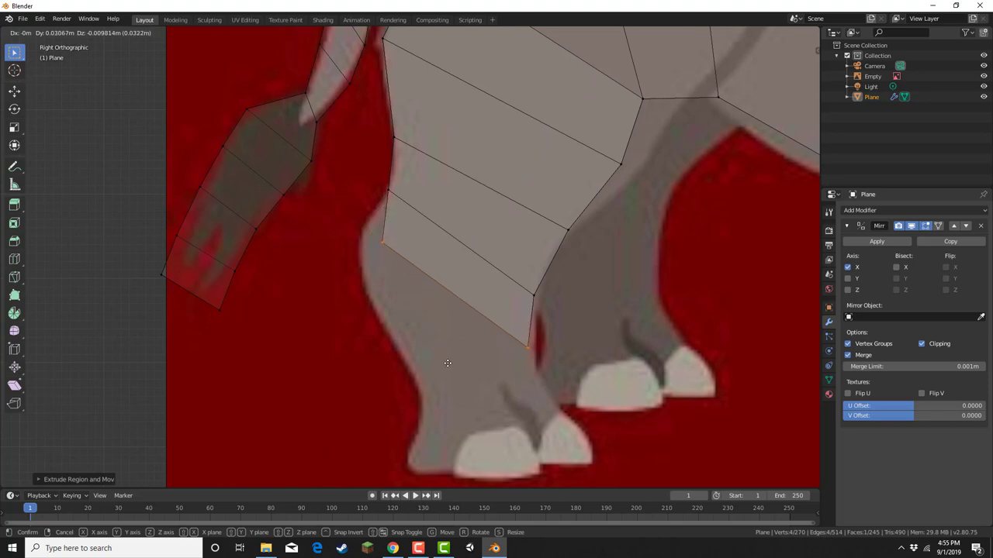
left_click(434, 348)
key("e")
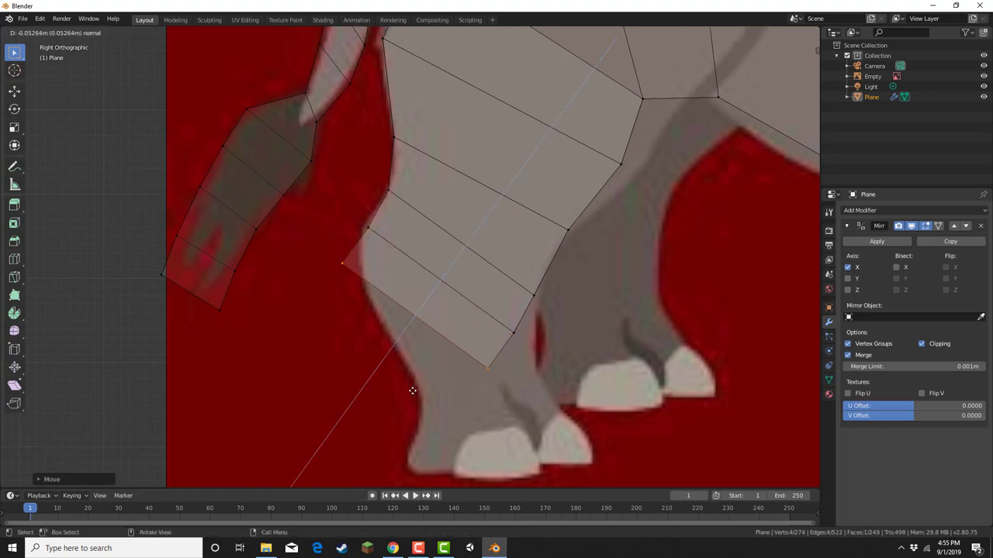
left_click(411, 390)
Move the lowest hock edge forward and place its rear vertex on the leg's back outline
key("g")
left_click(452, 414)
left_click_drag(404, 315, 404, 315)
key("g")
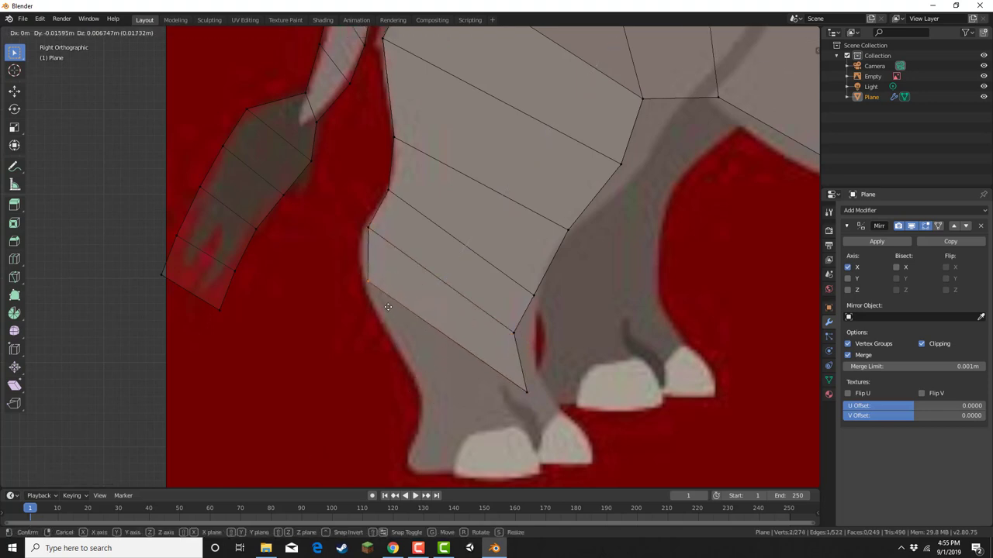
left_click(384, 306)
Move the front vertices of the two hock segments onto the hind leg's front outline
left_click_drag(501, 283, 544, 405)
key("g")
left_click(543, 345)
key("g")
left_click(526, 354)
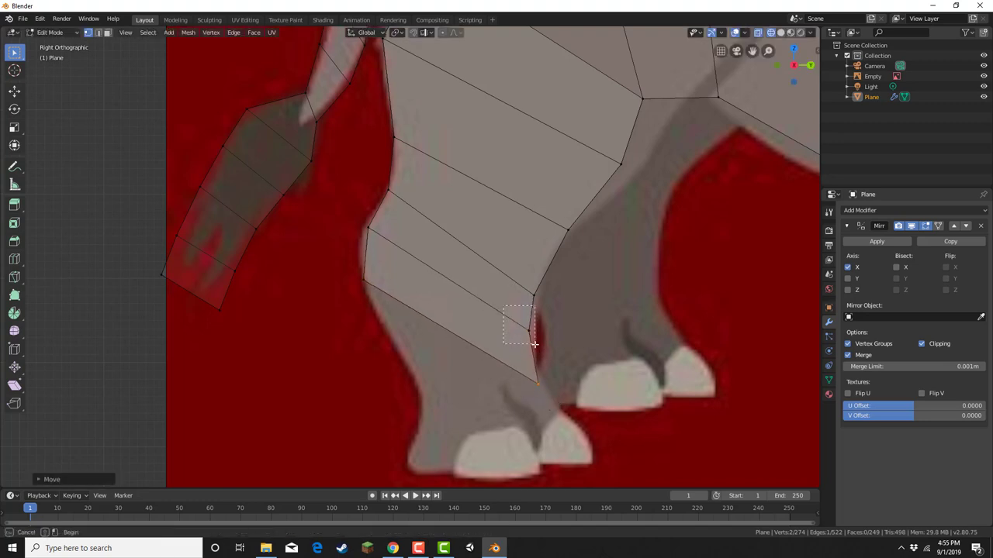
left_click_drag(535, 344, 534, 344)
Pull the lowest front vertex of the hock segments up and back into the leg
left_click_drag(354, 270, 538, 470)
left_click_drag(496, 385, 417, 362)
key("g")
left_click(490, 364)
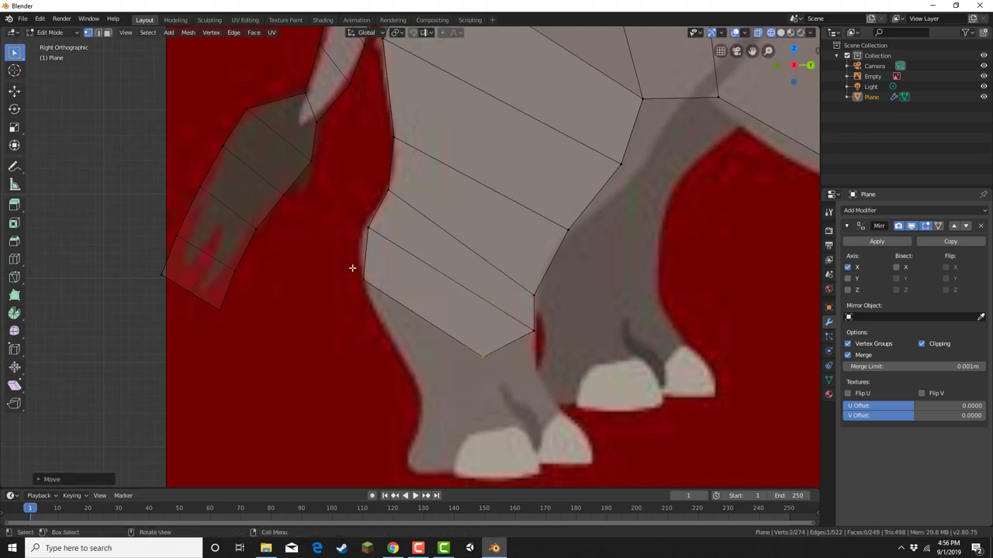
Extrude the hock's lower end face one segment down and move it forward toward the ankle
left_click_drag(350, 264, 493, 418)
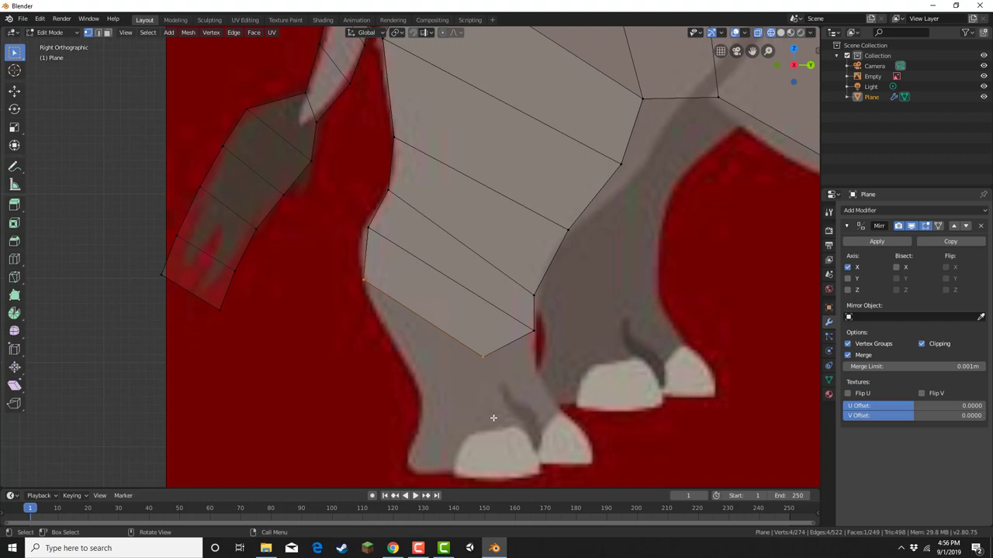
key("e")
left_click(456, 446)
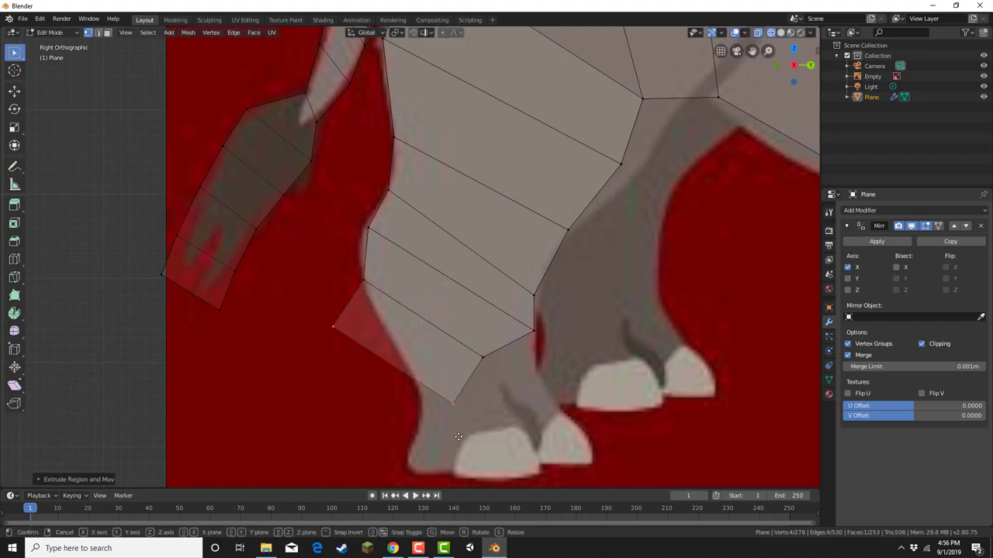
key("g")
left_click(604, 420)
Move the two rear hock vertices onto the bulge of the hind leg's back outline
middle_click_drag(604, 421, 583, 356, "shift")
scroll(529, 331, "up", 2)
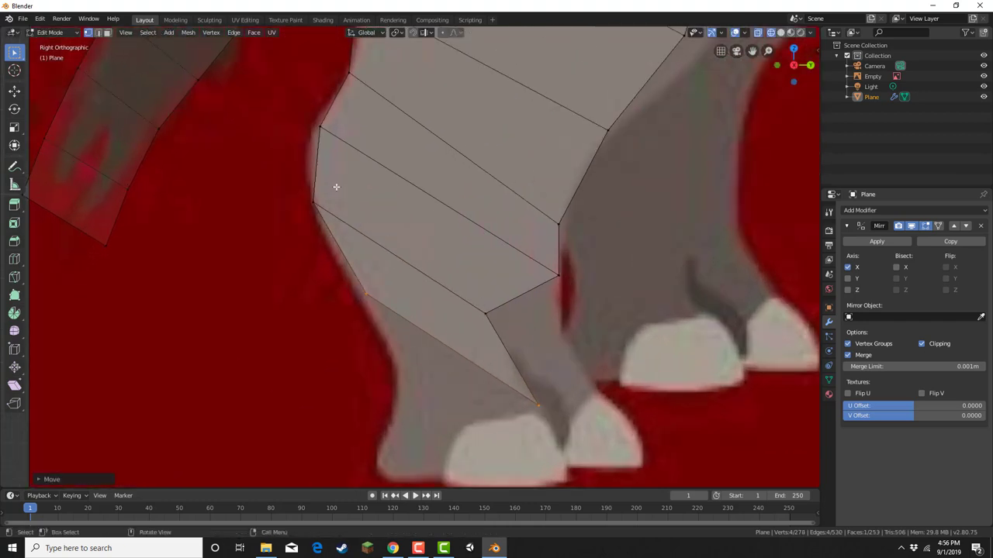
left_click_drag(290, 161, 332, 226)
key("g")
left_click(329, 174)
left_click_drag(328, 137, 328, 137)
key("g")
left_click(317, 151)
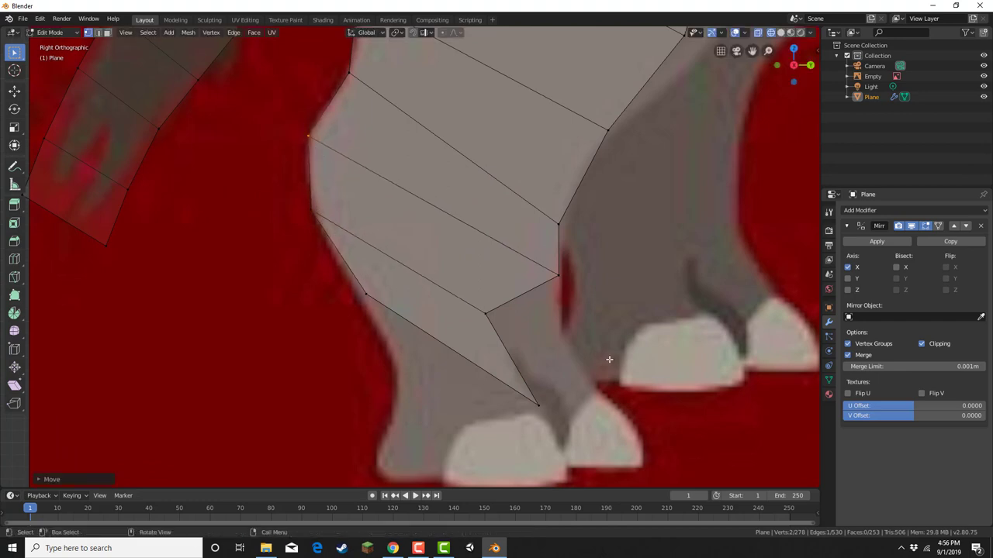
Move the shin's front vertex and the rear and front ankle vertices onto the hind leg's outline
key("g")
left_click(571, 345)
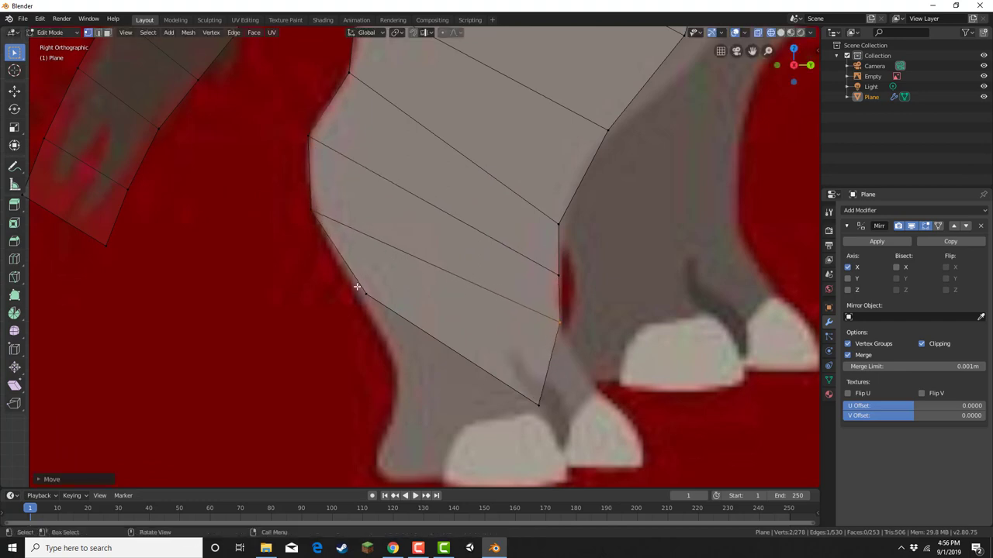
key("g")
left_click(391, 342)
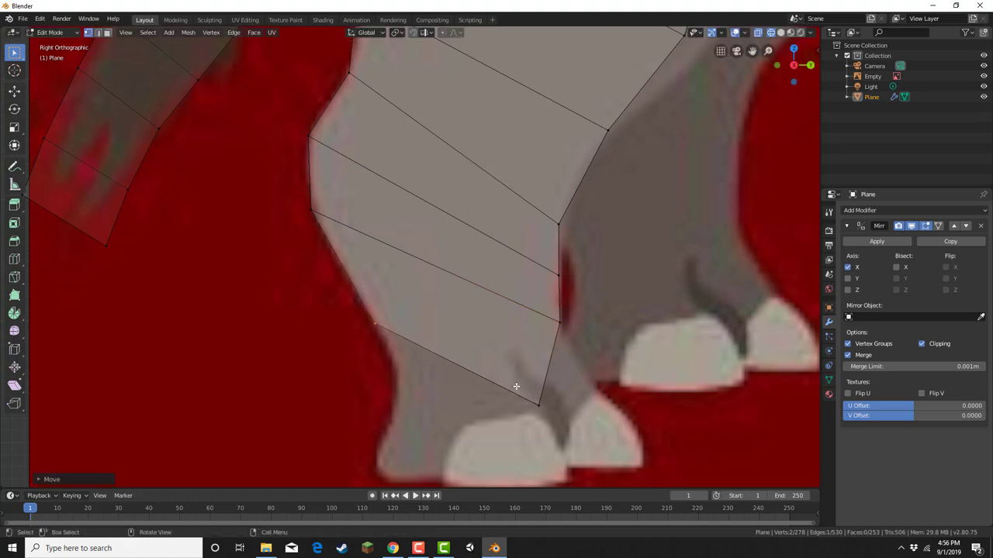
left_click_drag(519, 386, 569, 428)
key("g")
left_click(611, 387)
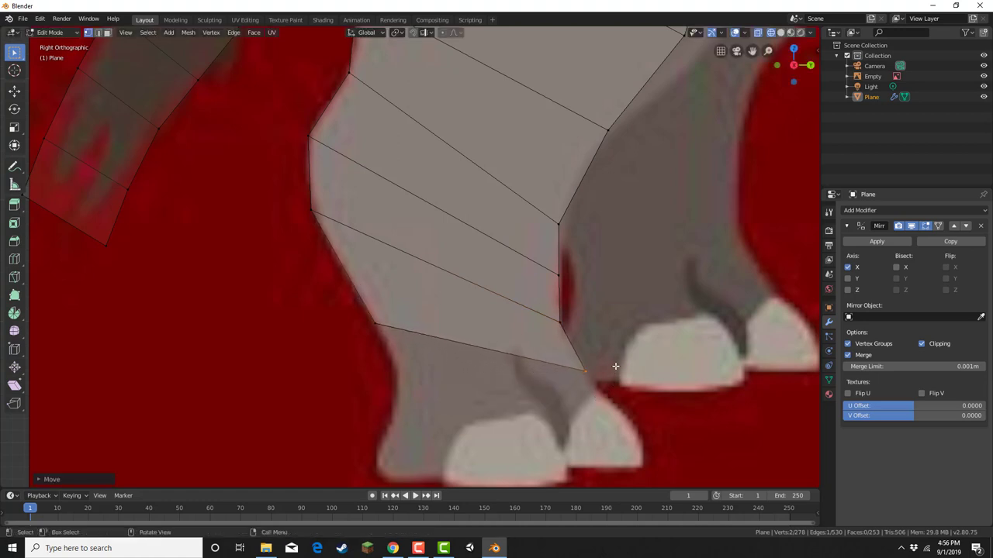
Lower the rear ankle vertex along the back outline to nearly level the ankle edge
left_click_drag(535, 379, 639, 458)
left_click_drag(328, 309, 627, 367)
left_click_drag(424, 361, 422, 361)
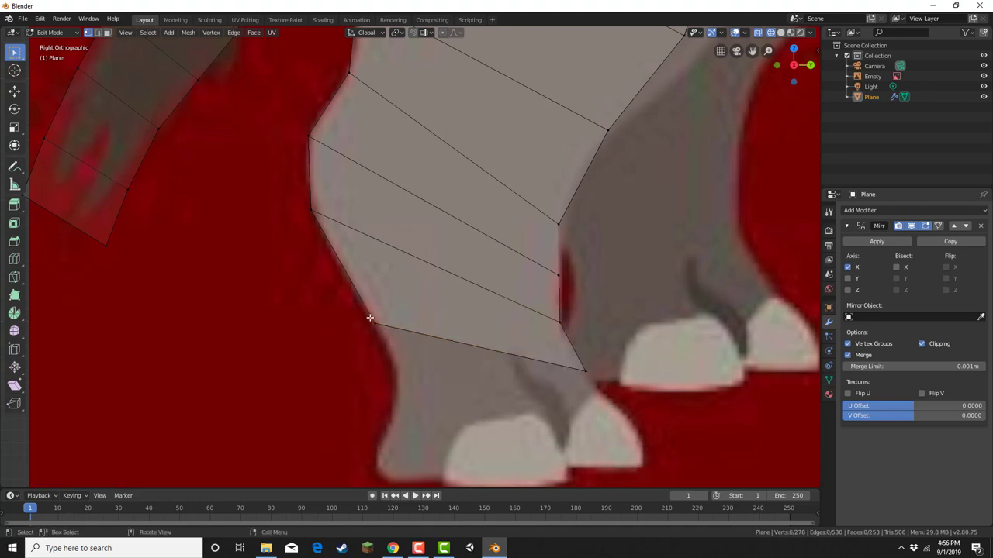
left_click_drag(370, 317, 553, 427)
key("g")
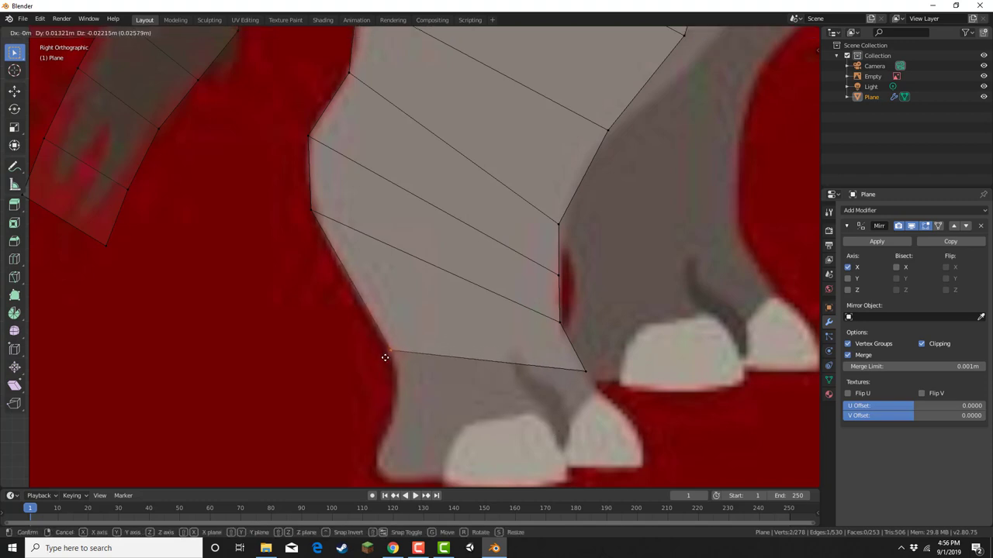
left_click(393, 369)
Extrude the ankle's lower end face in two segments down to the sole of the hind foot
left_click_drag(380, 380, 640, 356)
middle_click_drag(596, 389, 613, 268, "shift")
key("e")
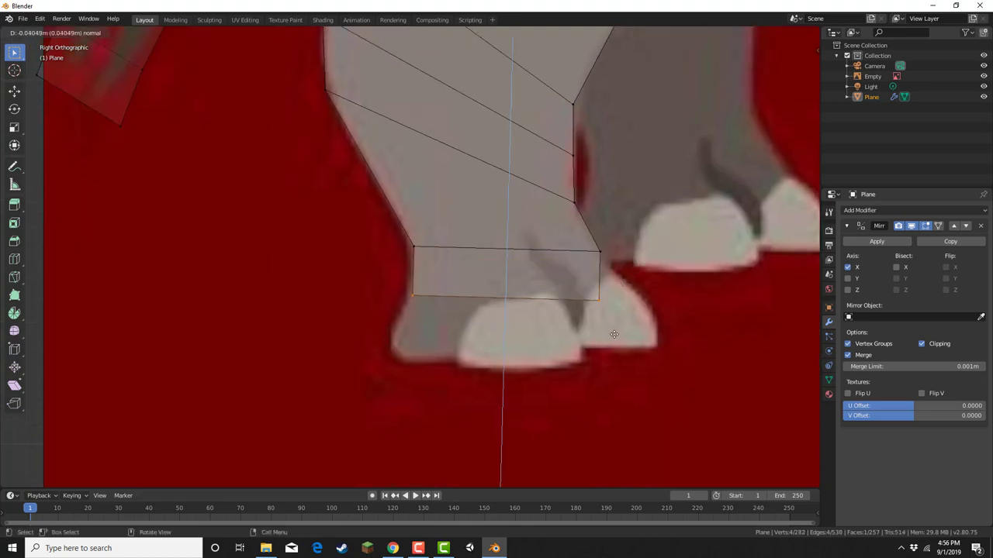
left_click(613, 336)
key("e")
left_click(610, 402)
Move the rear vertices of the two hind foot segments onto the heel's outline and the sole
left_click_drag(389, 326, 431, 368)
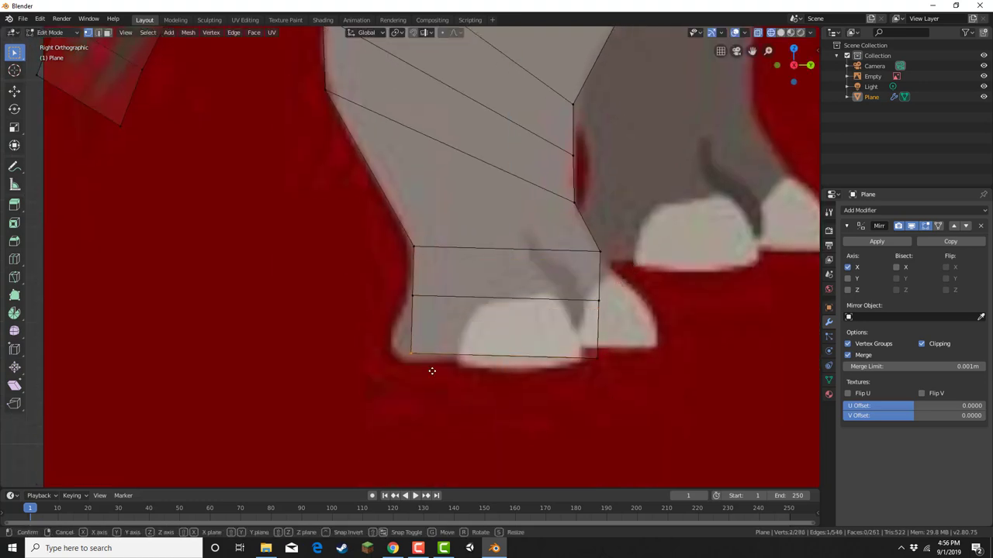
key("g")
left_click(445, 379)
left_click_drag(393, 264, 423, 308)
key("g")
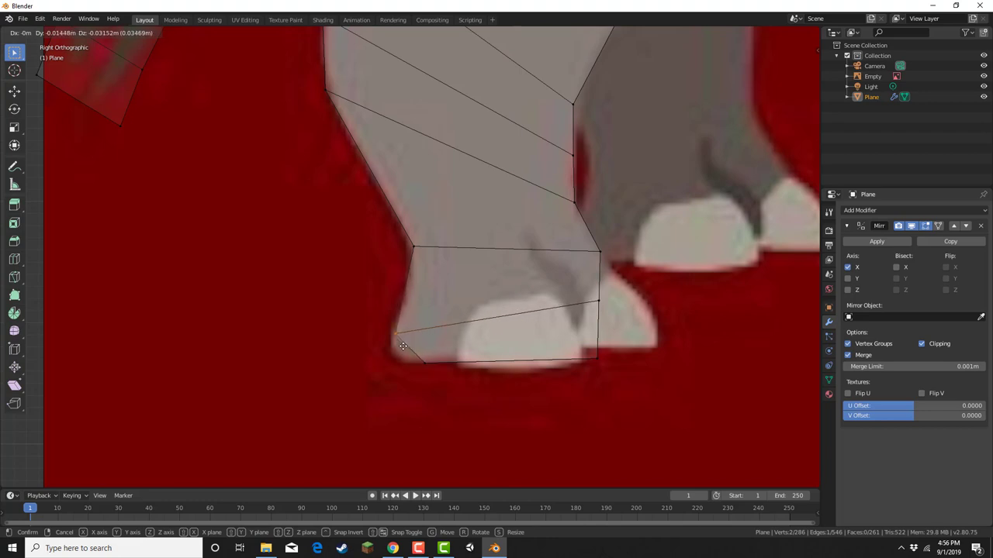
left_click(400, 349)
left_click_drag(410, 354, 429, 367)
key("g")
left_click(409, 366)
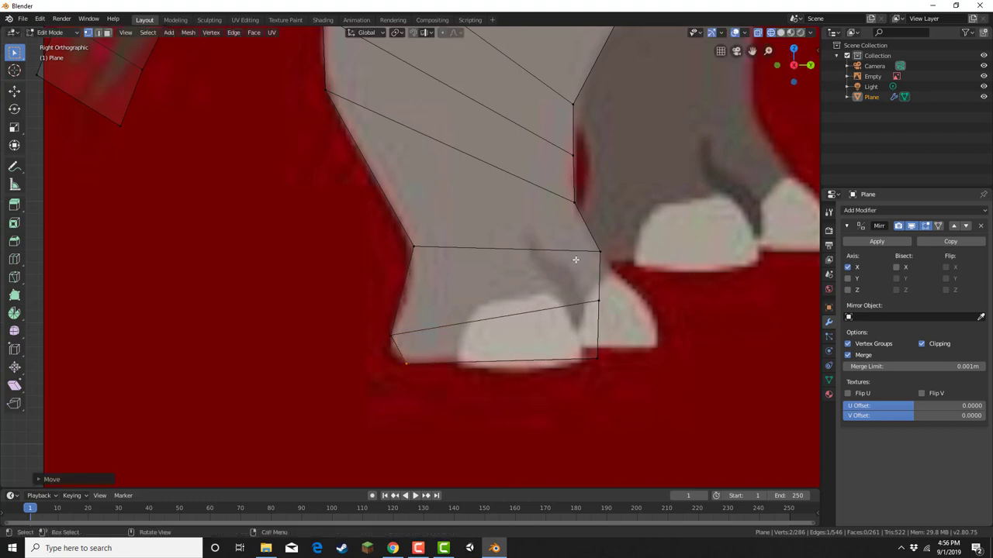
Extrude the front edge faces of the hind foot's two segments forward to cover the front toe
left_click_drag(578, 240, 668, 424)
key("e")
left_click(681, 410)
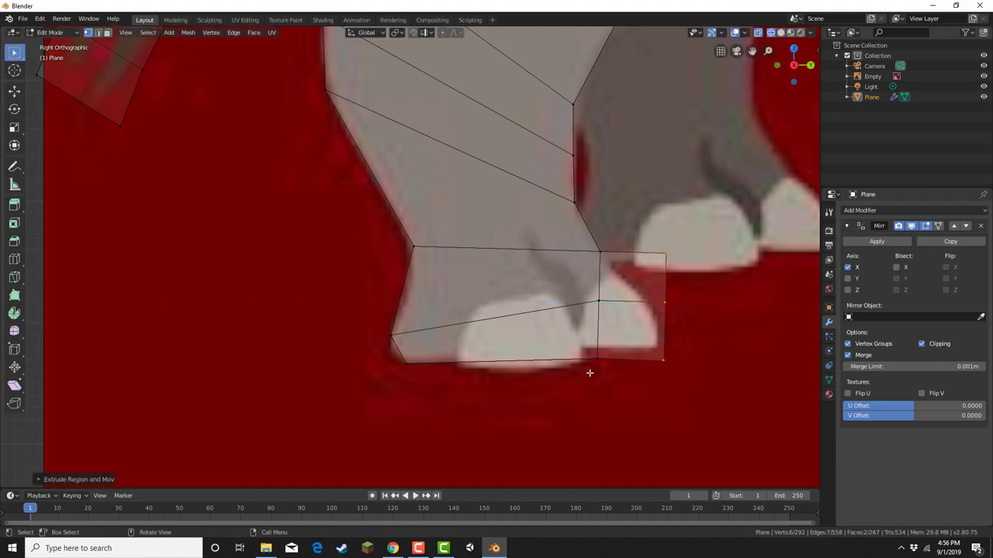
Move the upper and middle front vertices of the hind foot's toe section onto the front toe's outline
scroll(577, 377, "down", 5)
scroll(577, 376, "down", 4)
scroll(488, 397, "up", 3)
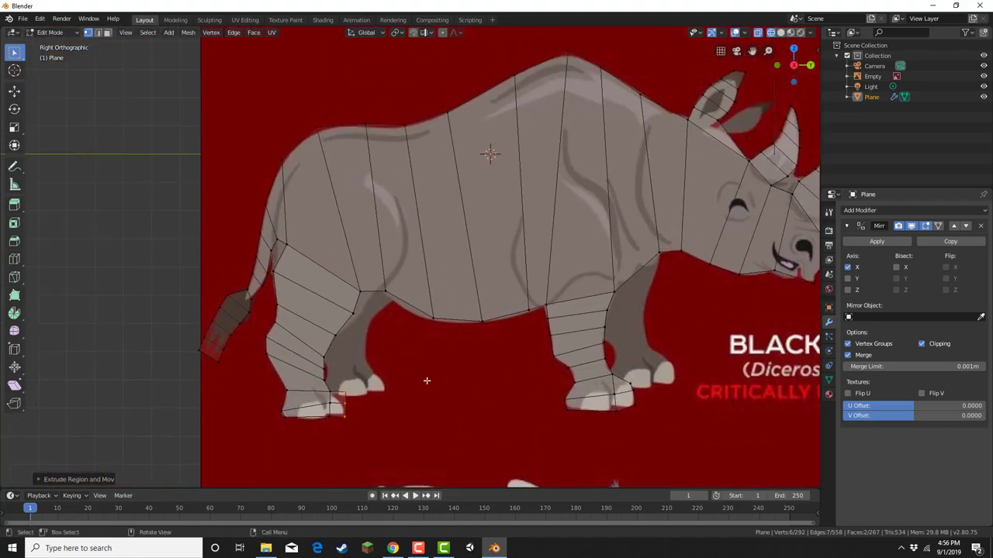
middle_click_drag(365, 427, 476, 348, "shift")
scroll(476, 349, "up", 5)
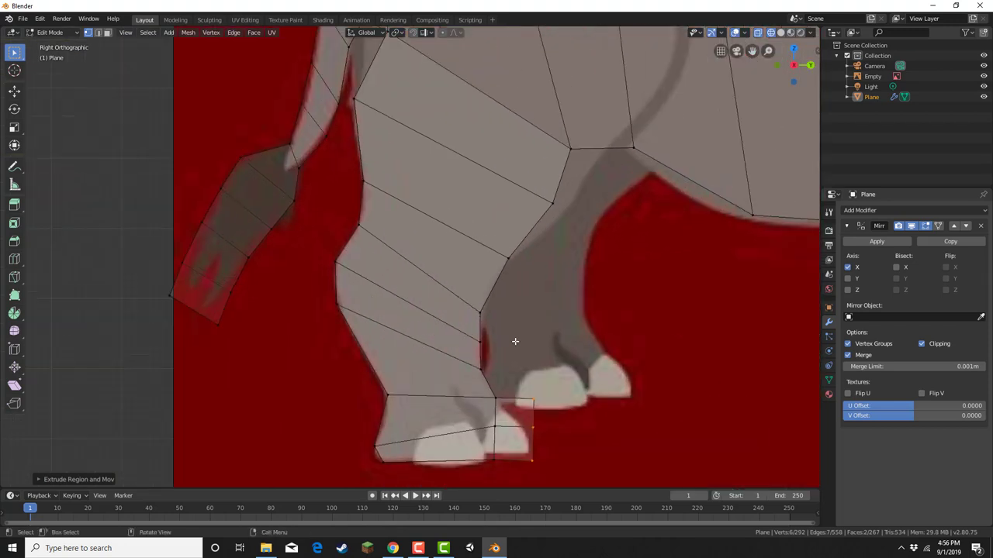
key("b")
left_click_drag(539, 409, 540, 411)
key("g")
left_click(528, 422)
key("g")
left_click(530, 432)
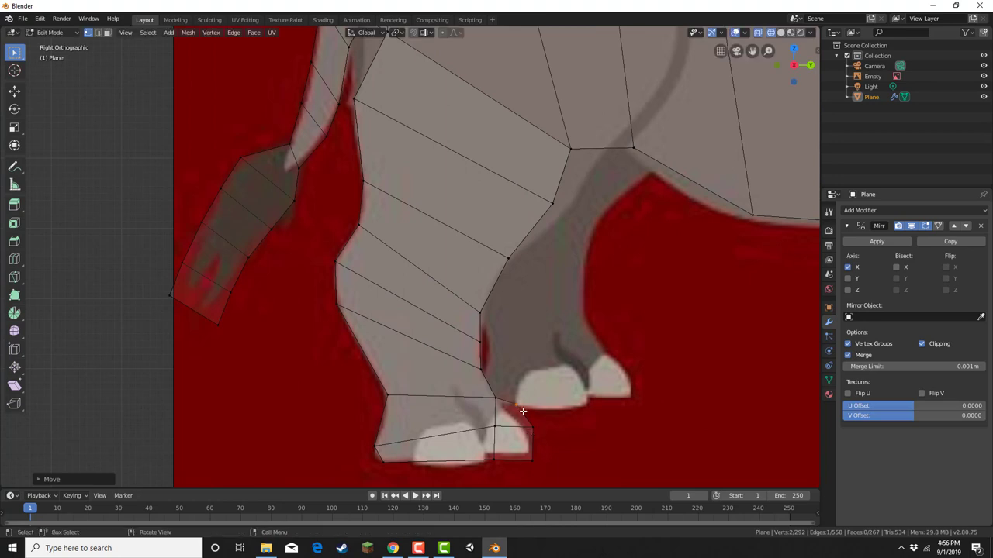
Move the toe section's lower front vertex onto the toe's tip and lower the sole vertex behind it slightly
key("g")
left_click(533, 464)
key("g")
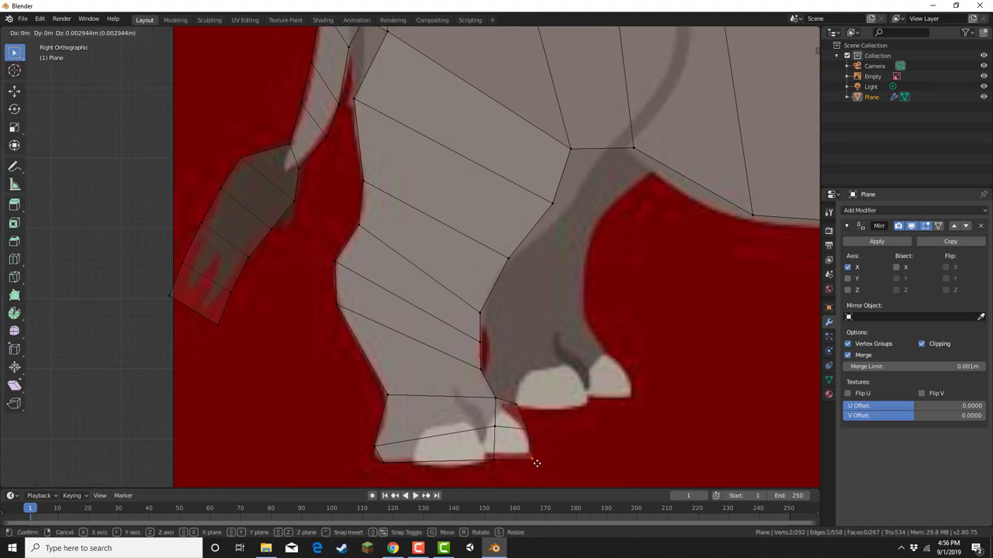
left_click(498, 455)
key("g")
left_click(500, 475)
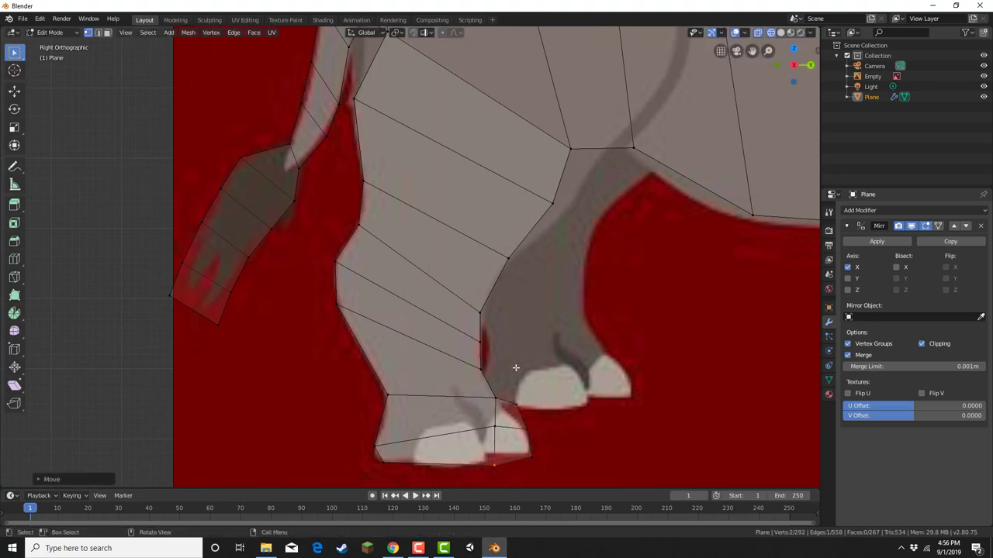
Cut a closed polygonal outline around the eye into the head's side faces with the Knife tool
scroll(521, 364, "down", 4)
middle_click_drag(595, 309, 153, 469, "shift")
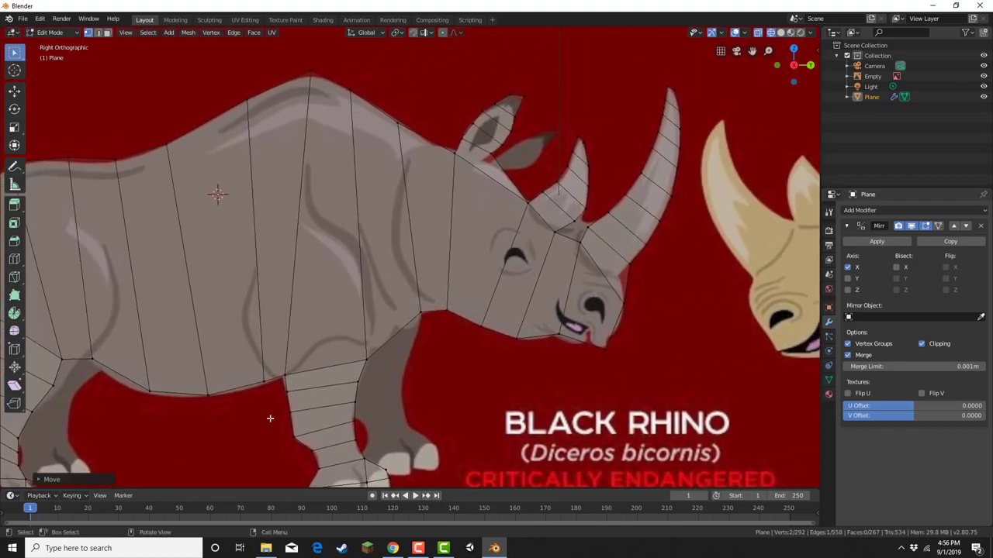
scroll(530, 286, "up", 5)
key("k")
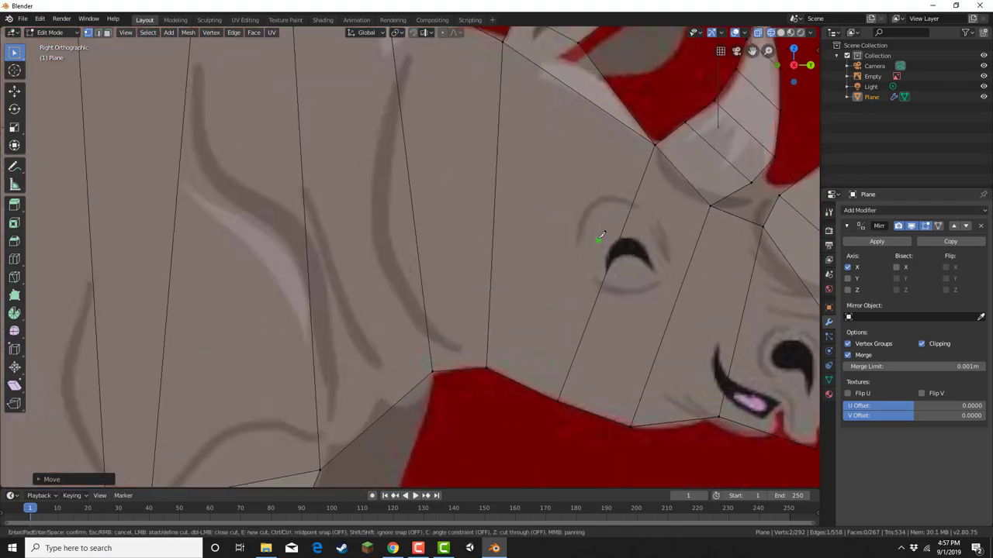
left_click(597, 238)
left_click(622, 233)
left_click(614, 300)
key("Return")
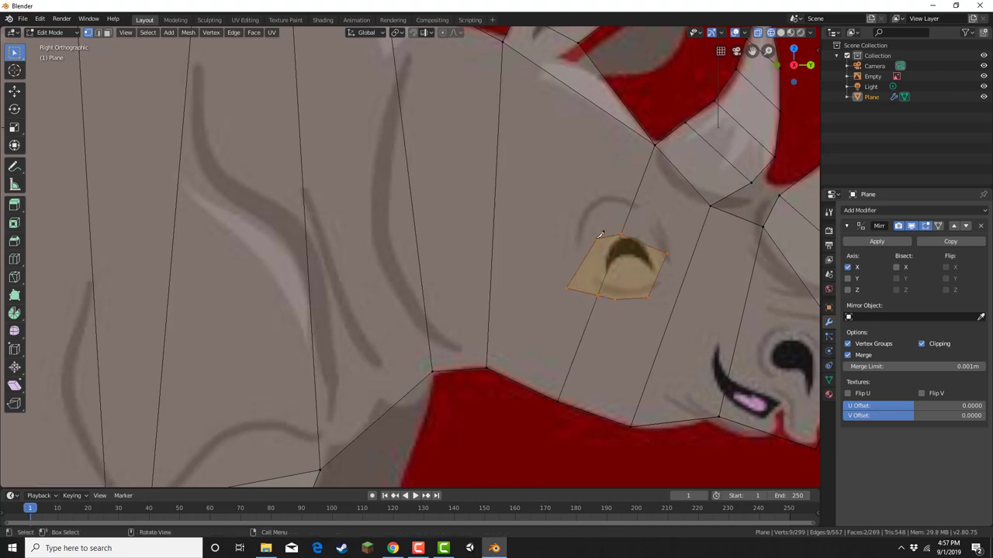